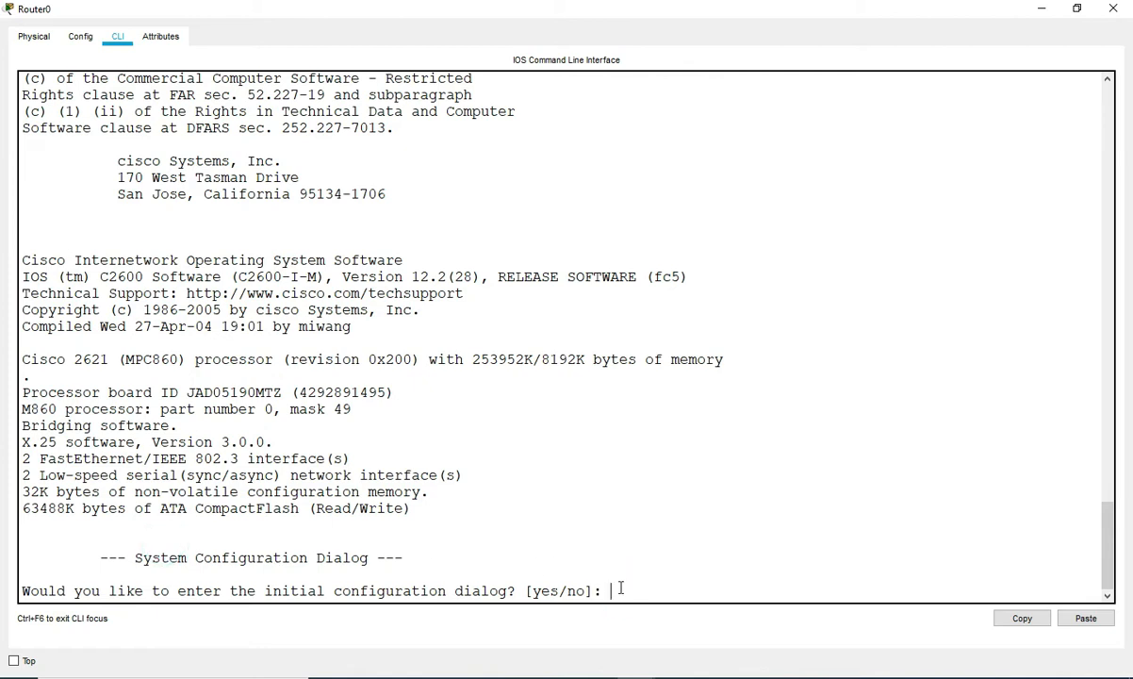
Decline the initial configuration dialog and start the router's command-line session.
text(n)
key(Return)
key(Return)
key(Return)
key(Return)
key(Return)
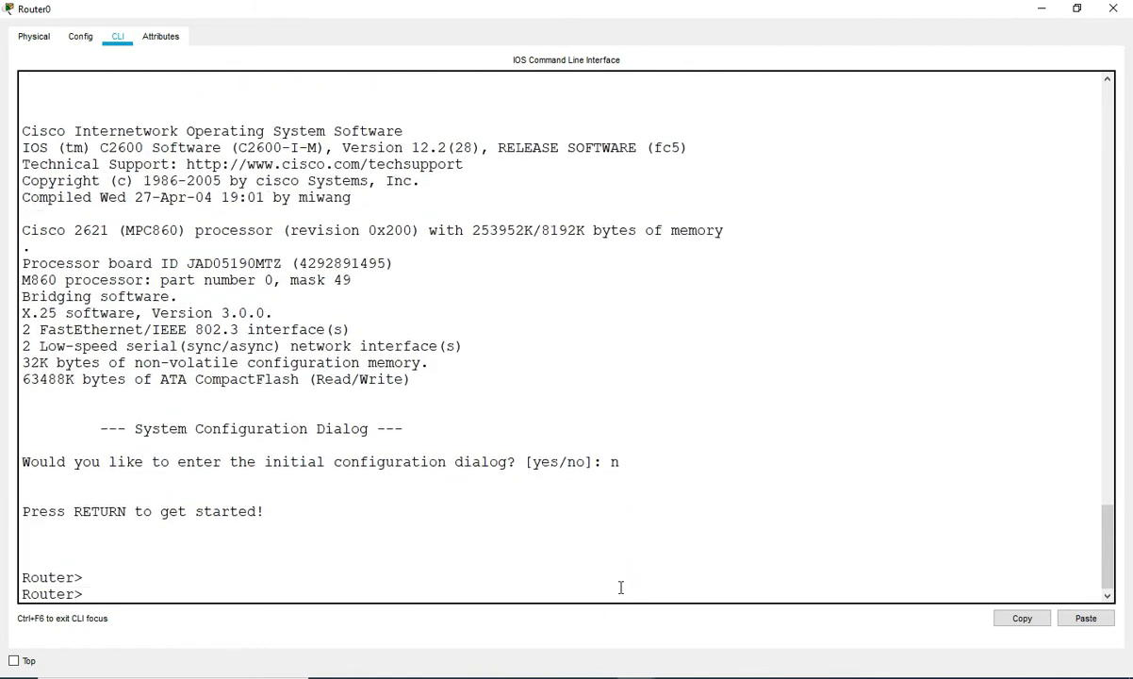
Enter privileged EXEC mode on the router with the enable command.
text(enable)
key(Tab)
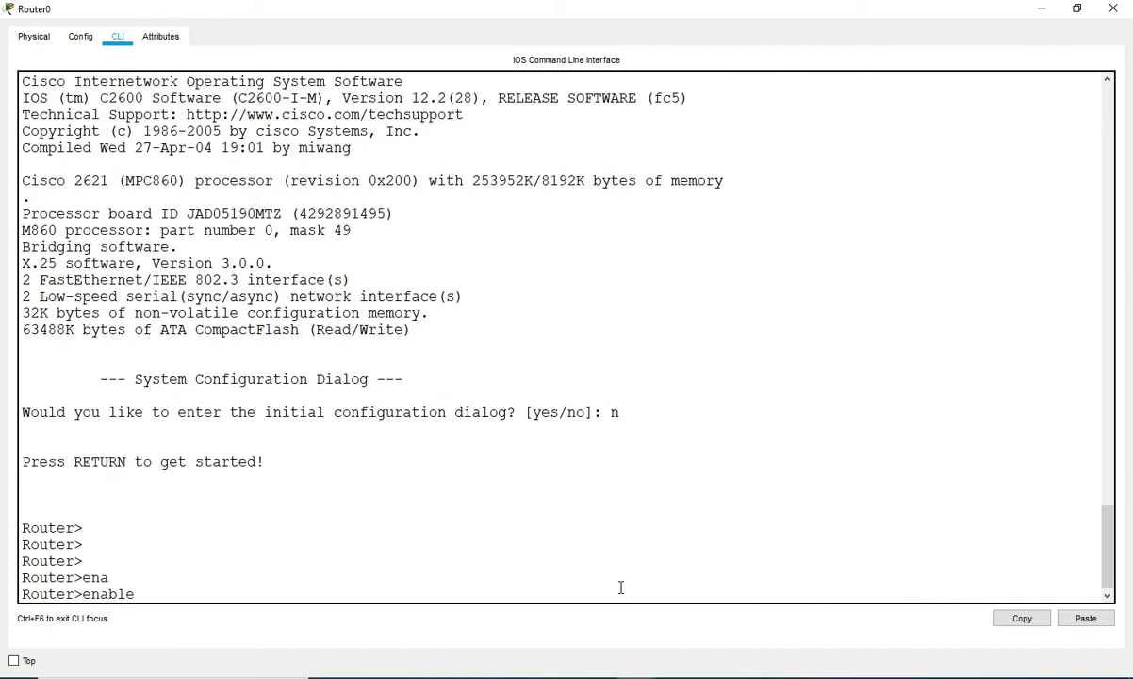
key(Return)
key(Return)
key(Return)
key(Return)
key(Return)
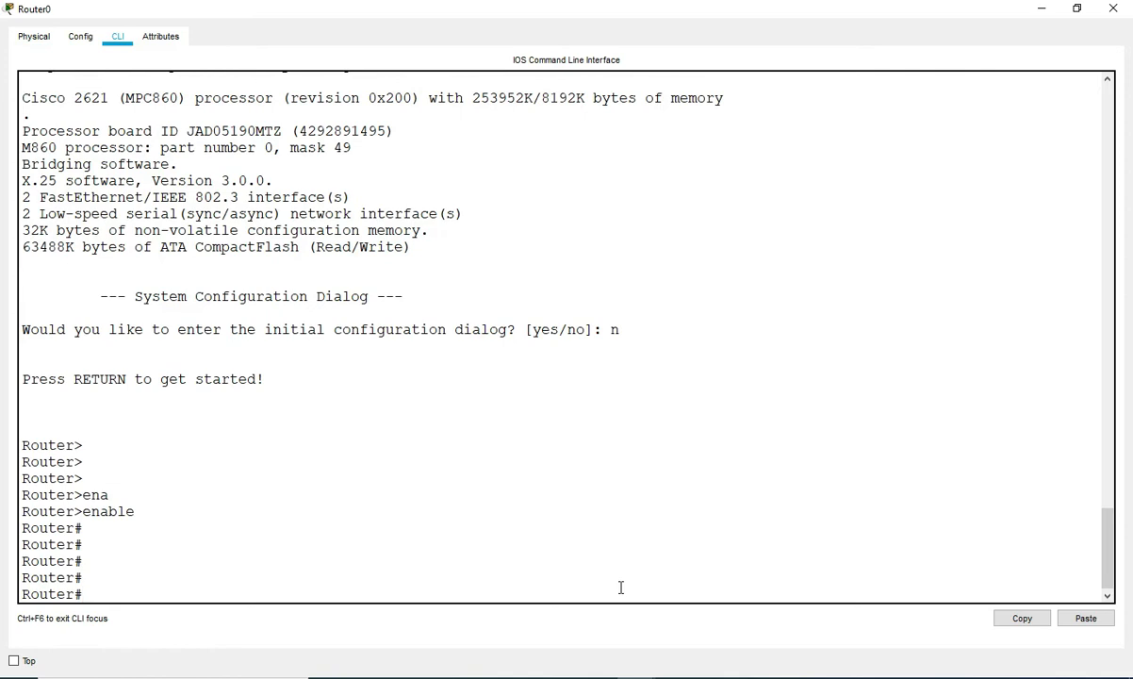
key(Return)
key(Return)
key(Return)
Enter global configuration mode with configure terminal.
text(config)
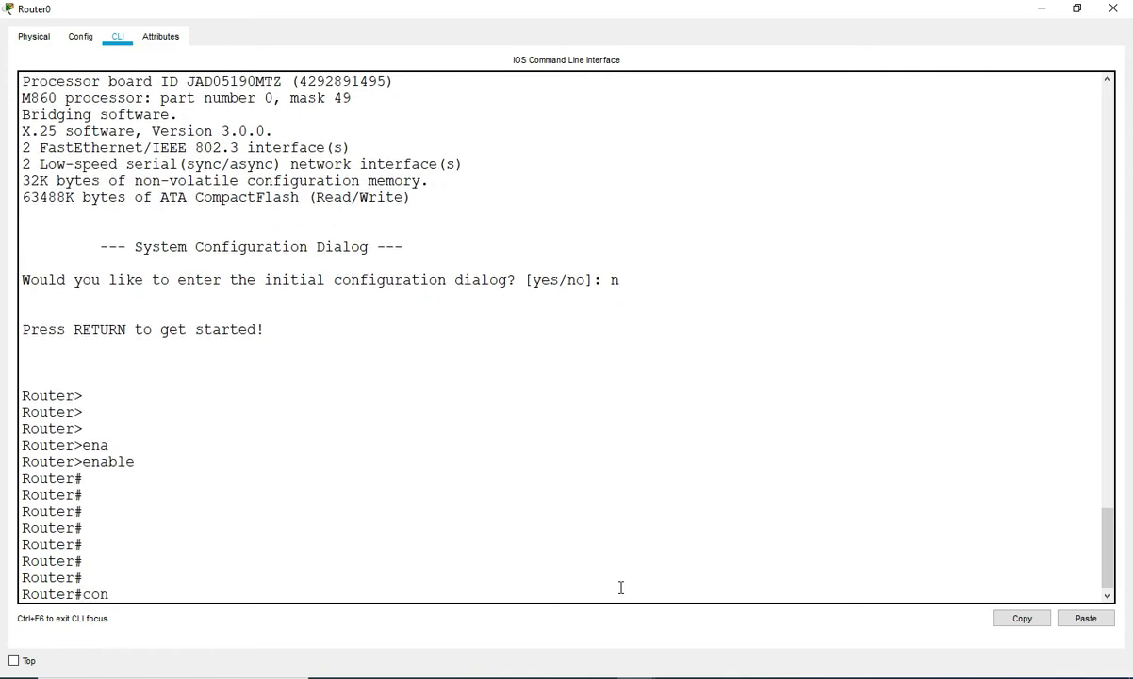
key(Tab)
text(ter)
key(Tab)
key(Return)
key(Return)
key(Return)
key(Return)
key(Return)
key(Return)
key(Return)
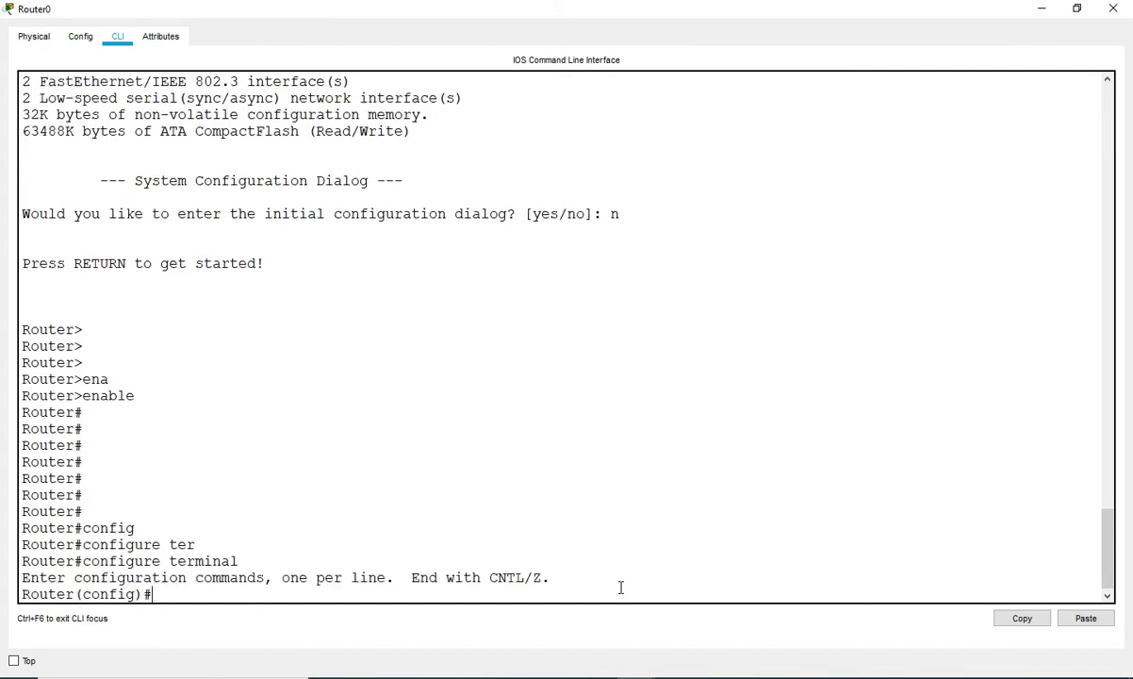
Set the router's hostname to R1.
text(hop)
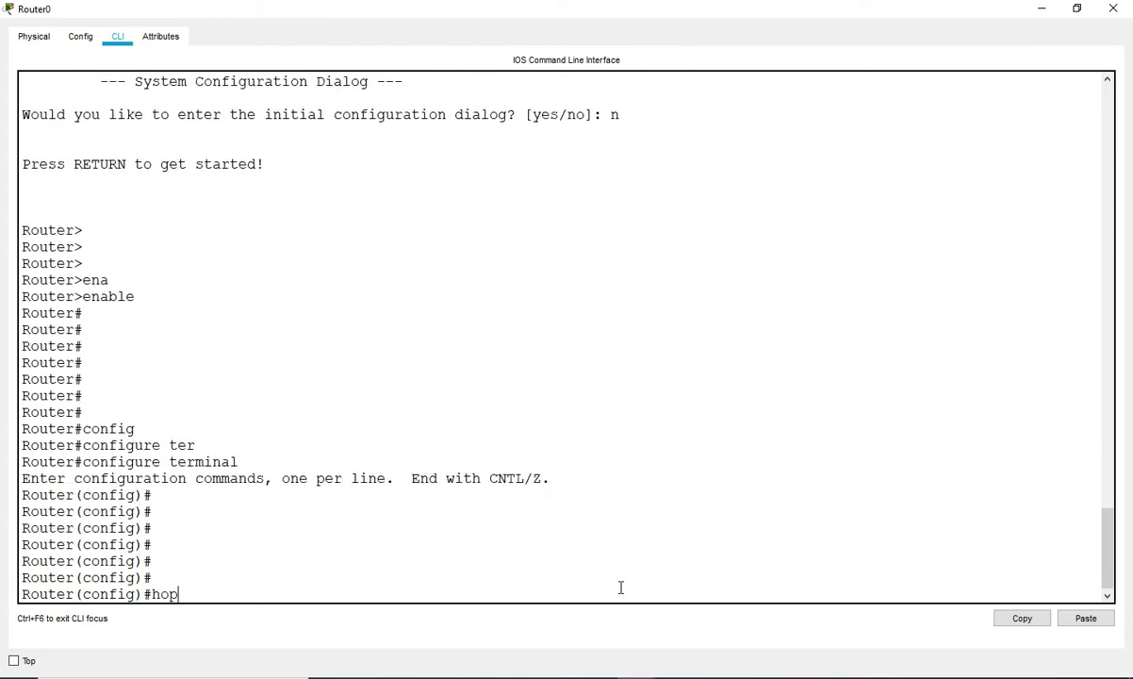
key(Tab)
key(BackSpace)
key(Tab)
text(R1)
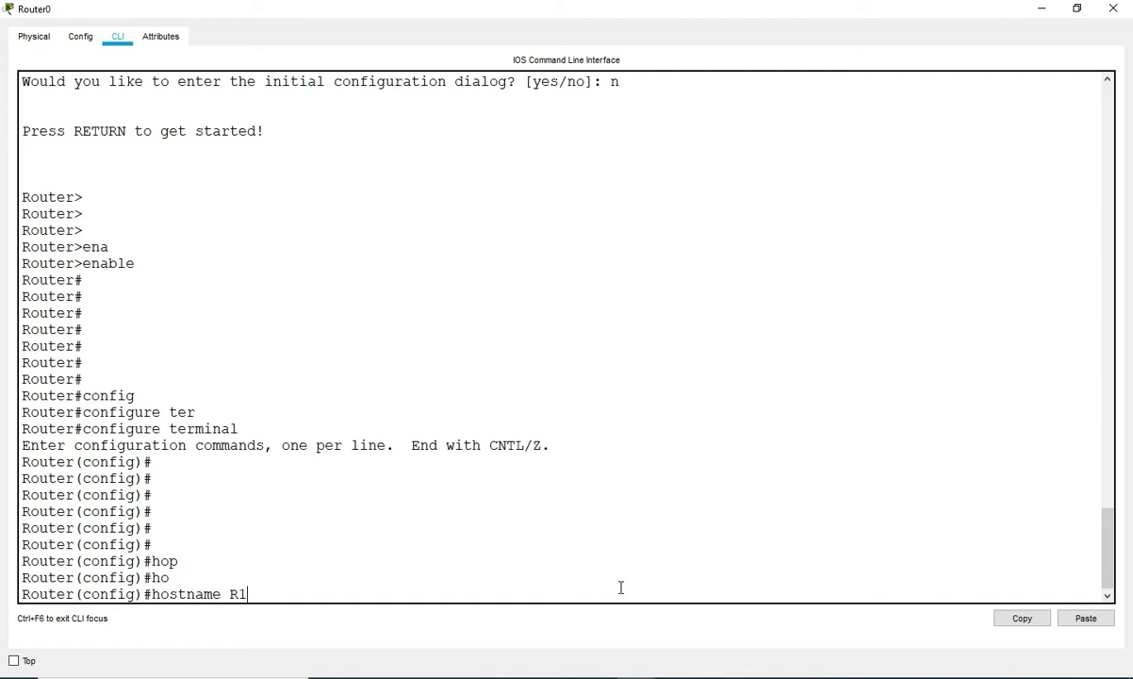
key(Return)
key(Return)
key(Return)
key(Return)
key(Return)
key(Return)
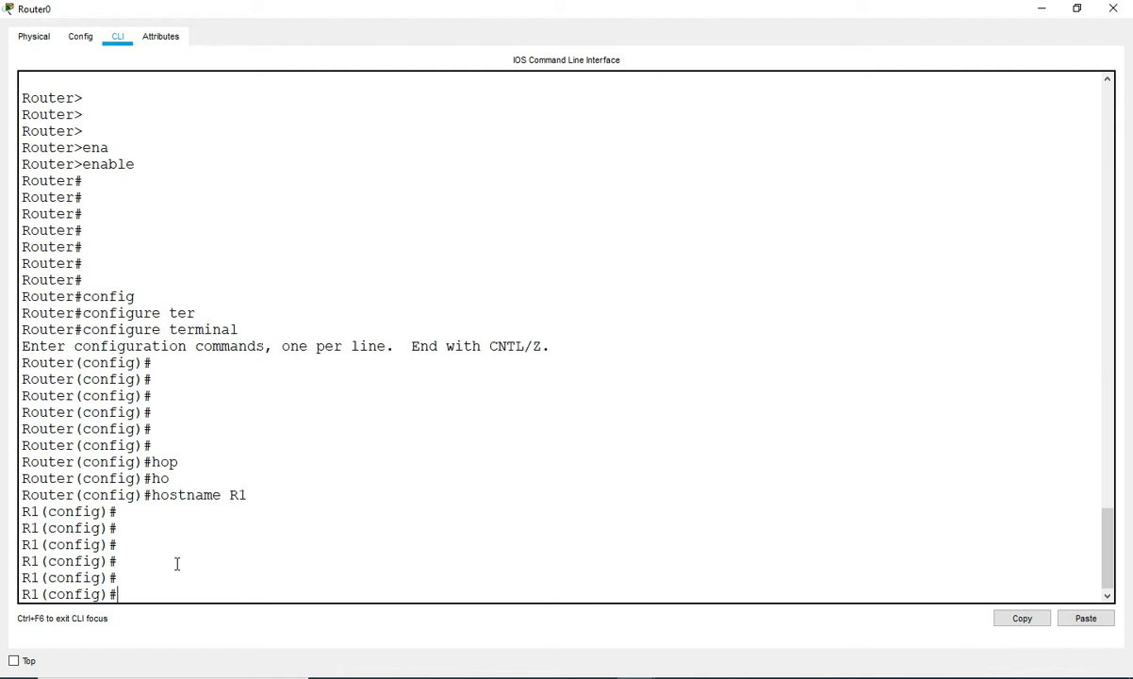
Check Router0's serial link in the topology and enter interface configuration for serial 0/0.
drag(458, 8, 423, 225)
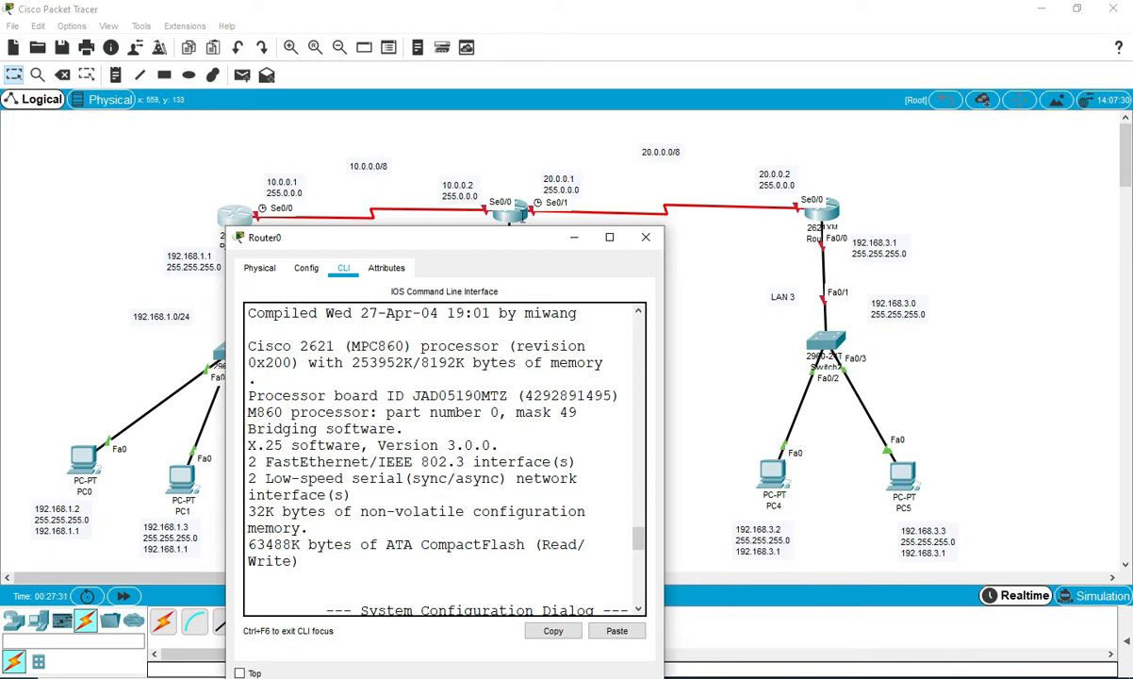
click(609, 236)
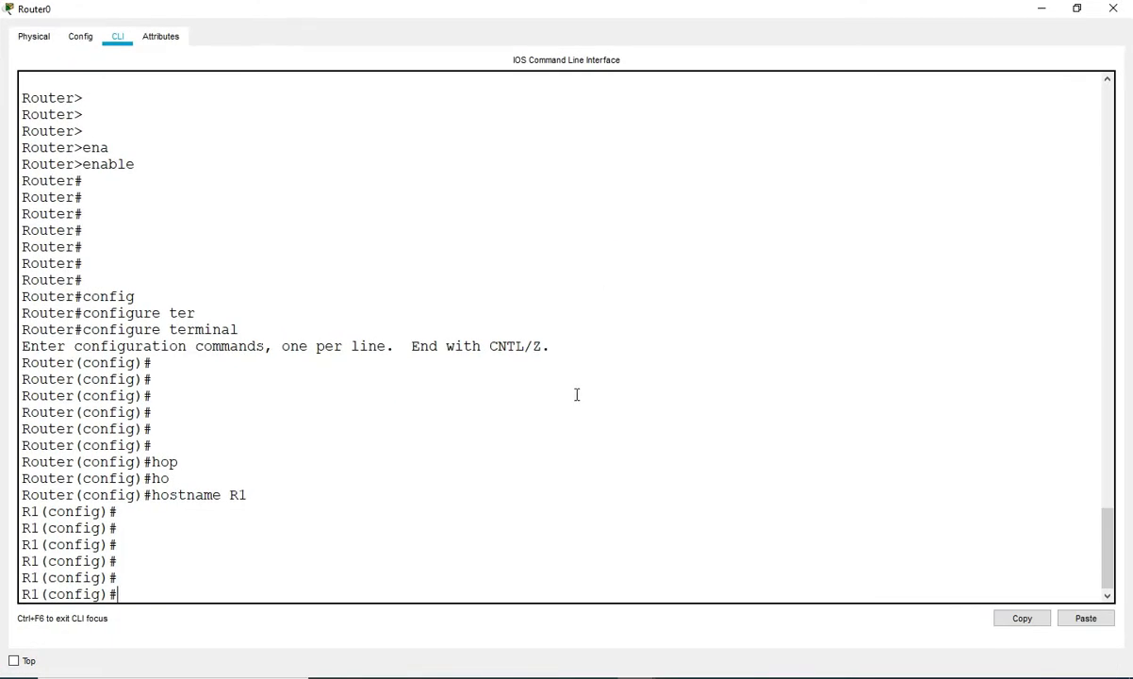
key(Return)
key(Return)
key(Return)
key(Return)
key(Return)
text(interface)
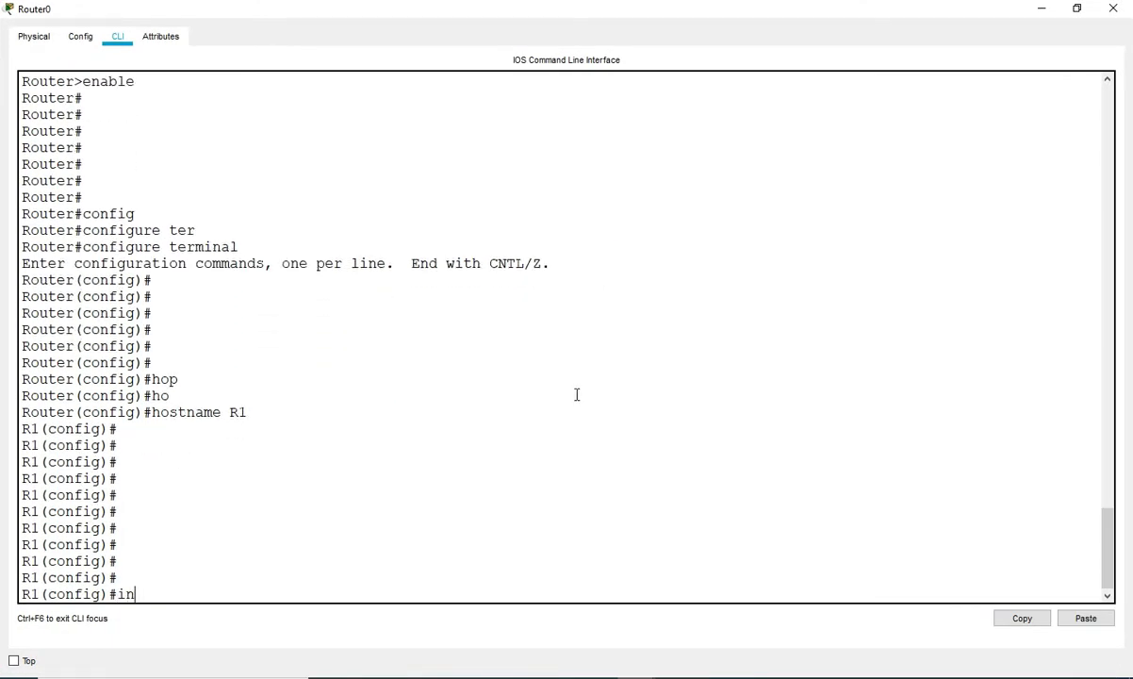
key(Tab)
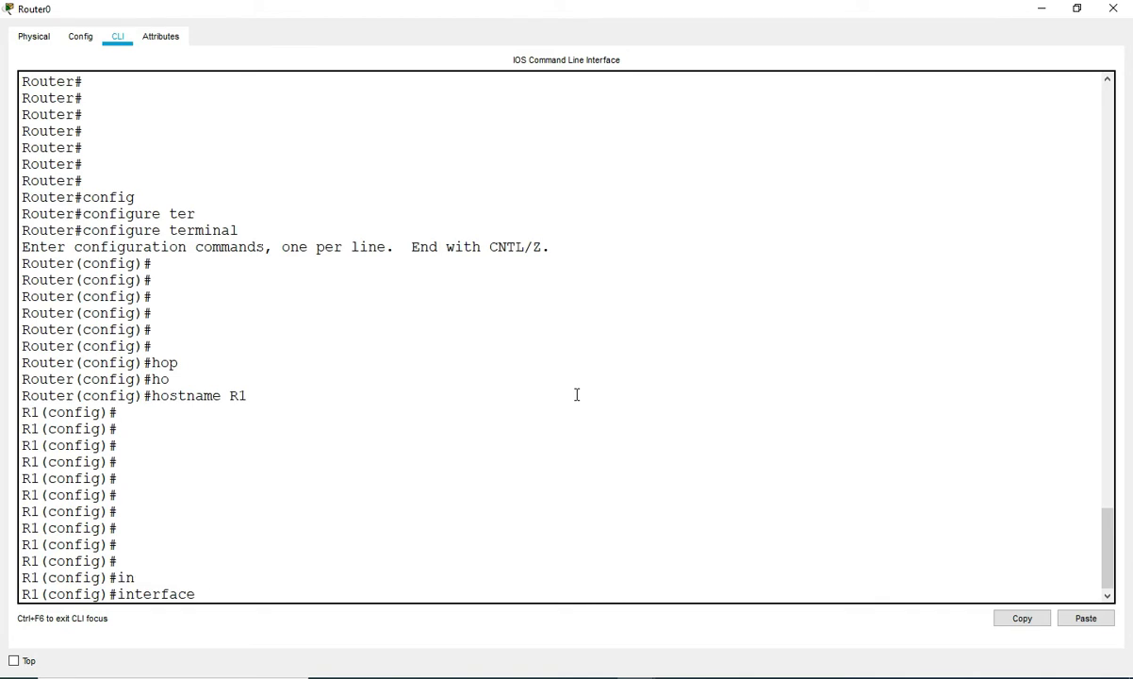
text(se)
key(Tab)
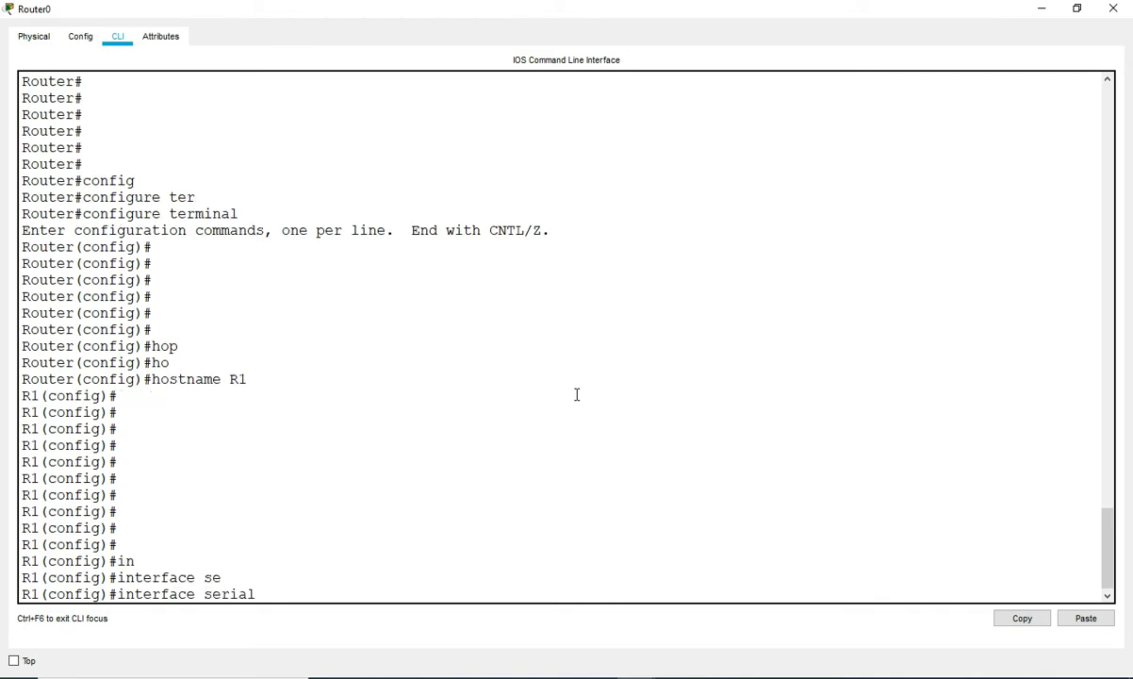
text(9)
text(0)
key(Return)
key(Return)
key(Return)
key(Return)
key(Return)
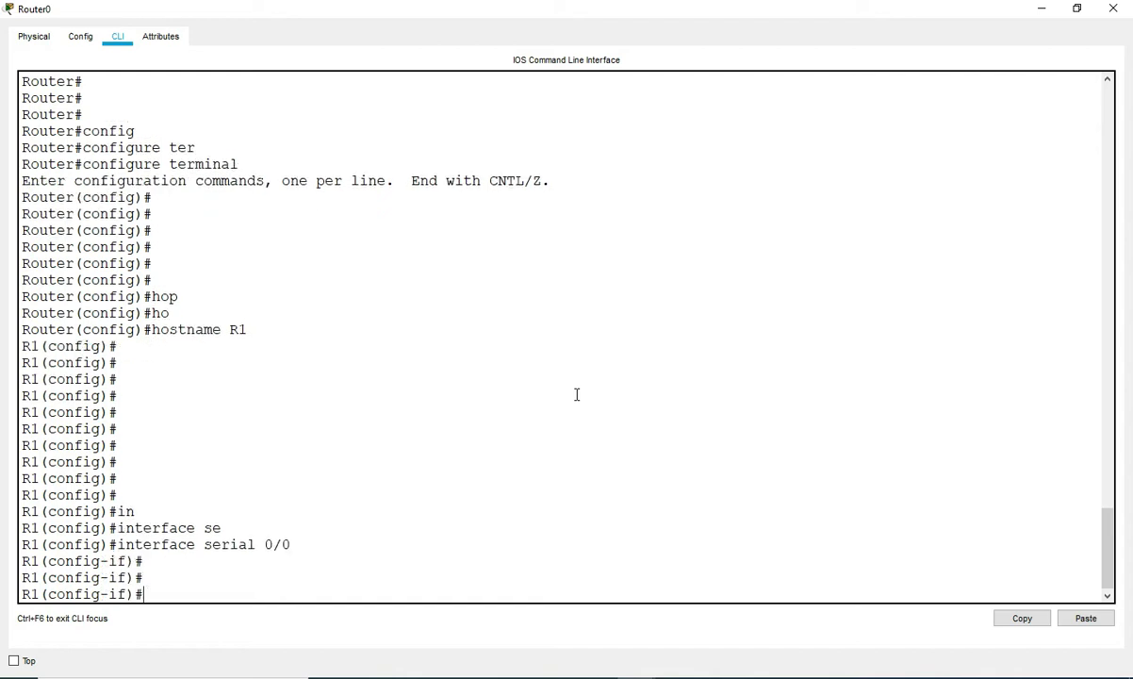
Look up the serial 0/0 address in the topology and assign IP address 10.0.0.1 with mask 255.0.0.0.
drag(203, 511, 302, 525)
click(298, 524)
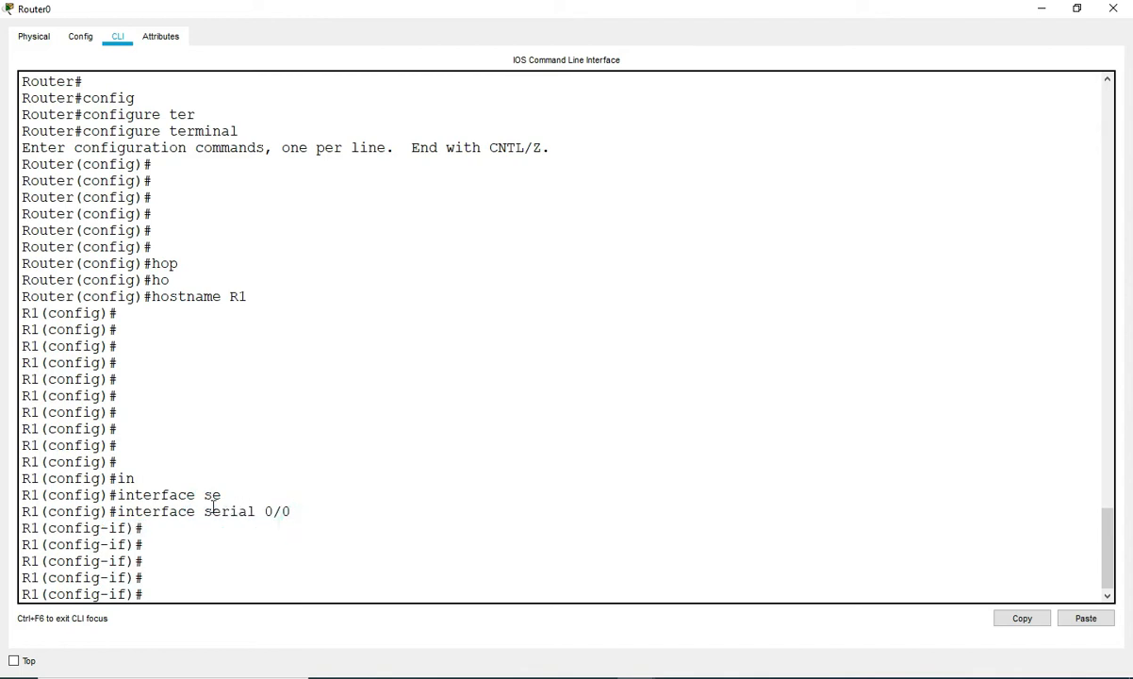
drag(204, 510, 332, 506)
drag(450, 8, 448, 220)
drag(348, 225, 340, 245)
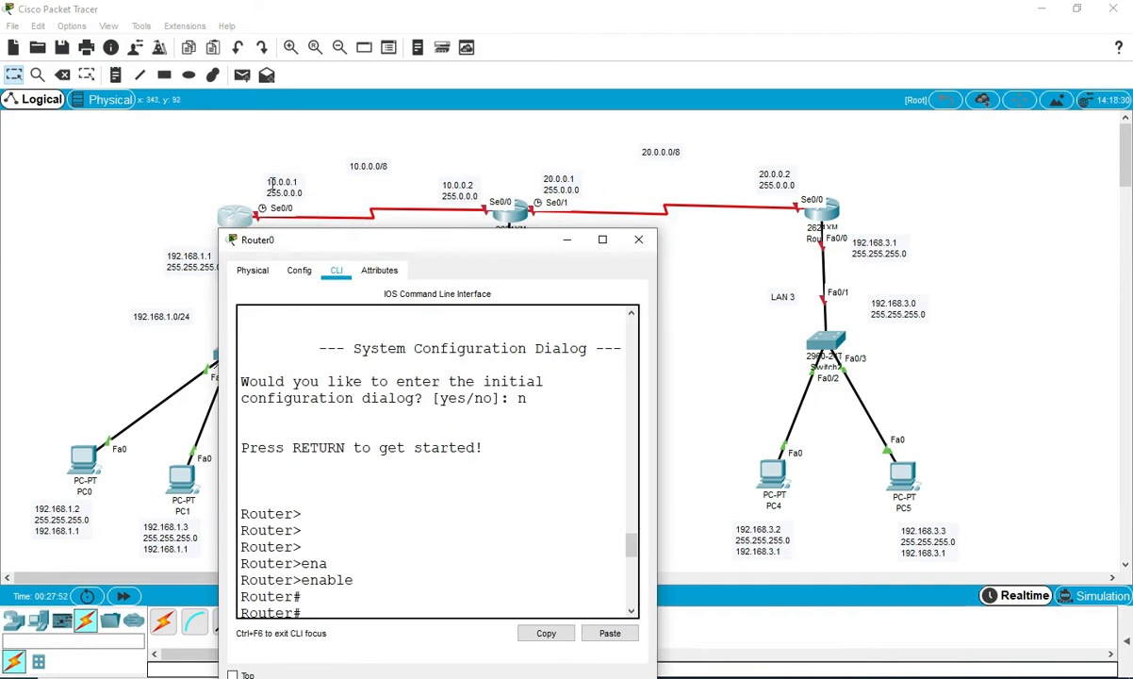
click(602, 240)
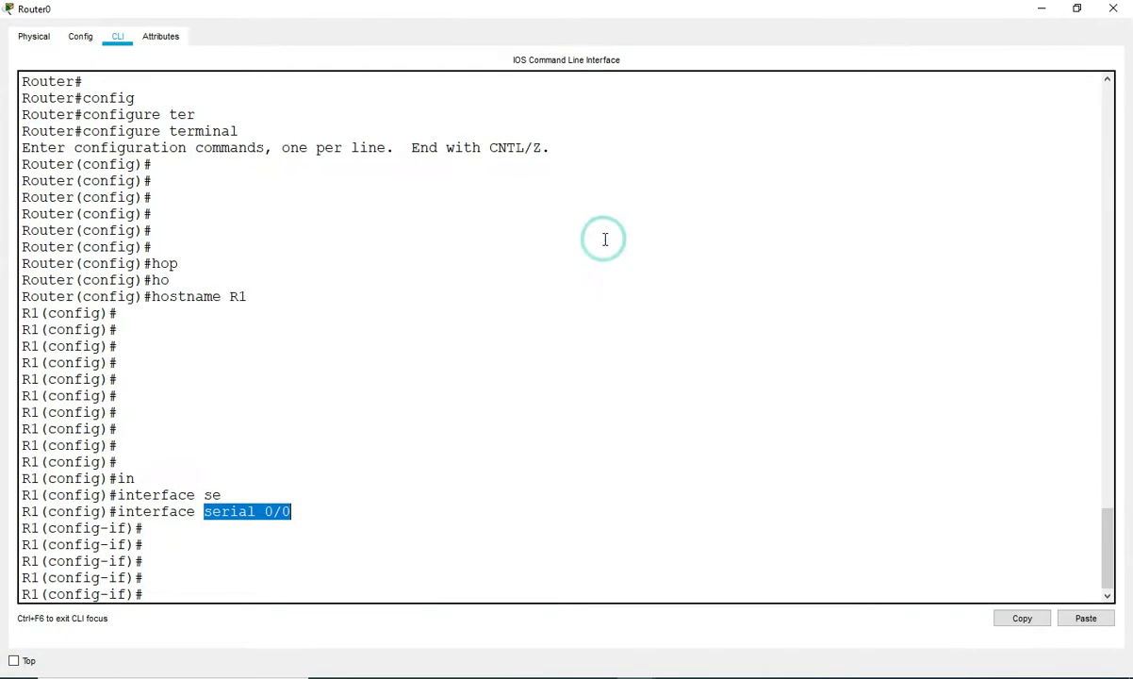
click(243, 590)
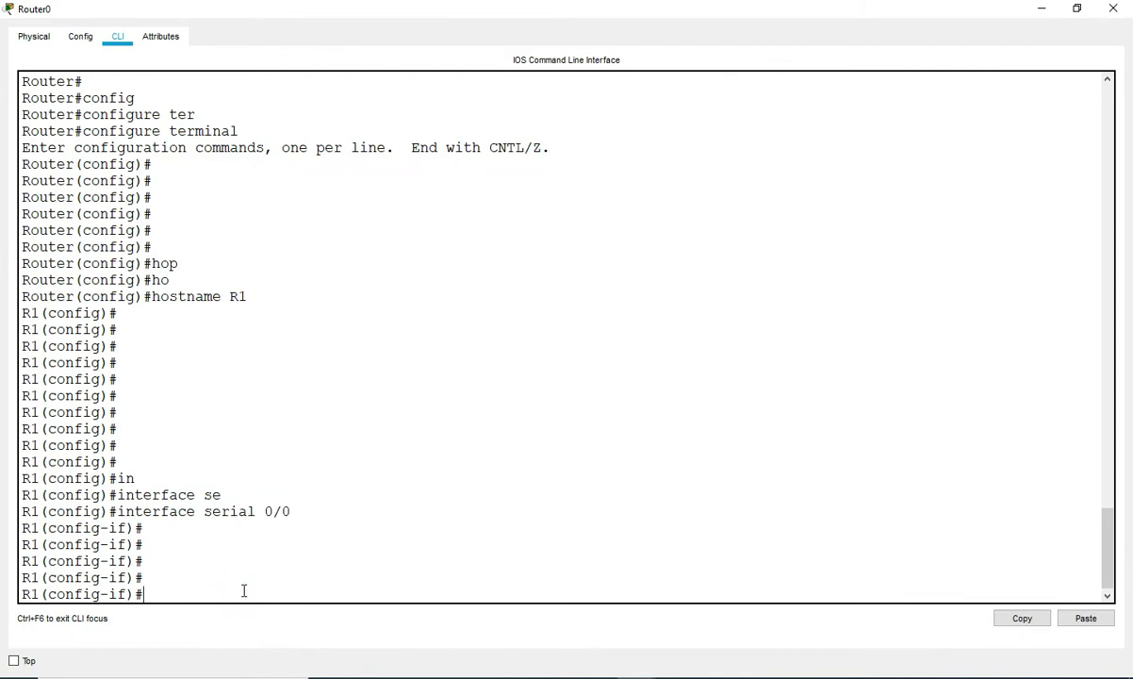
text(ip ad)
key(Tab)
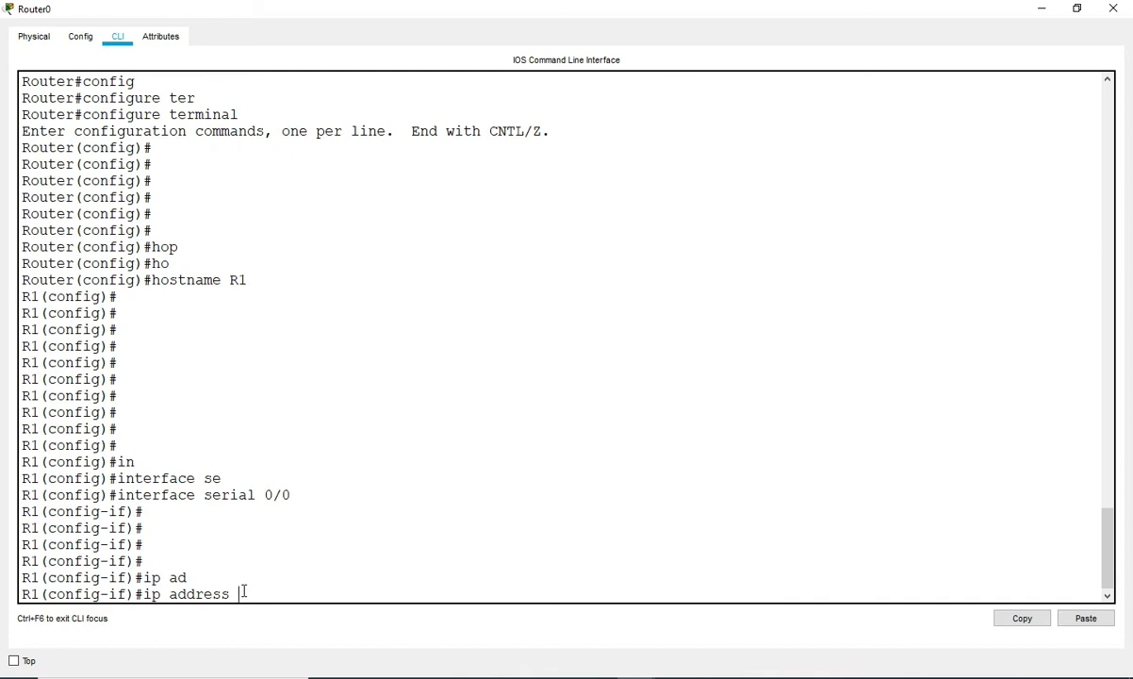
text(10.0)
key(BackSpace)
key(BackSpace)
key(BackSpace)
text(.0.1 255.0.0.0)
key(Return)
key(Return)
key(Return)
key(Return)
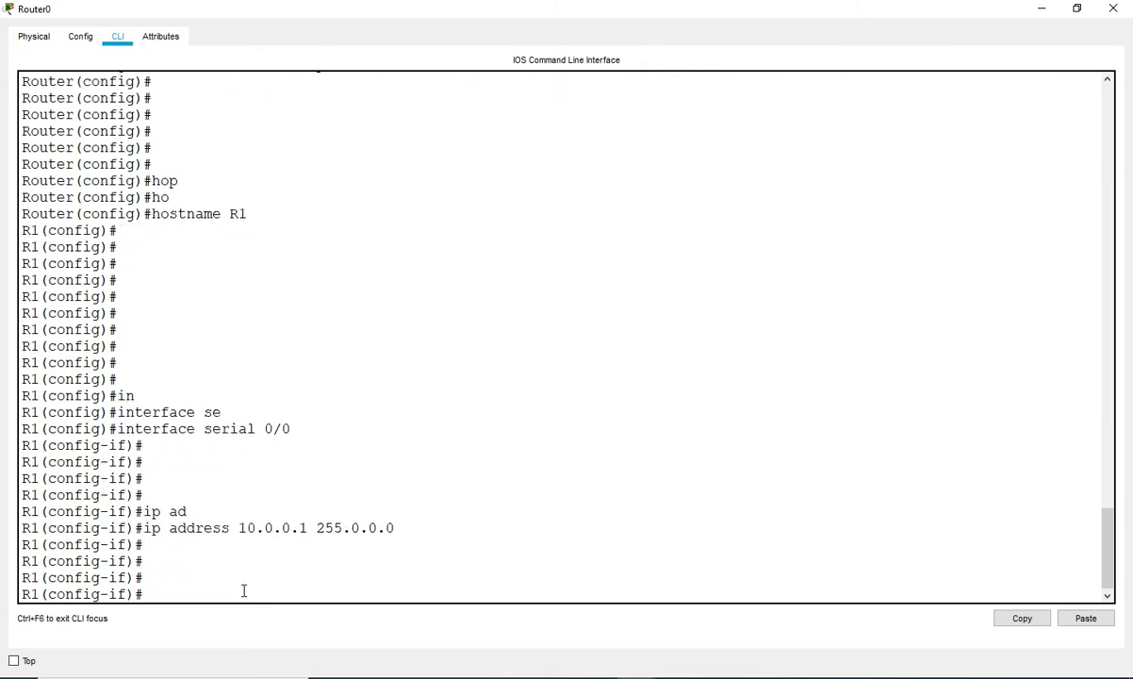
Enable the serial 0/0 interface with the no shutdown command.
drag(213, 428, 247, 429)
drag(238, 528, 456, 539)
click(344, 559)
text(m)
key(BackSpace)
text(no shut)
key(Tab)
key(Return)
key(Return)
key(Return)
key(Return)
key(Return)
key(Return)
key(Return)
key(Return)
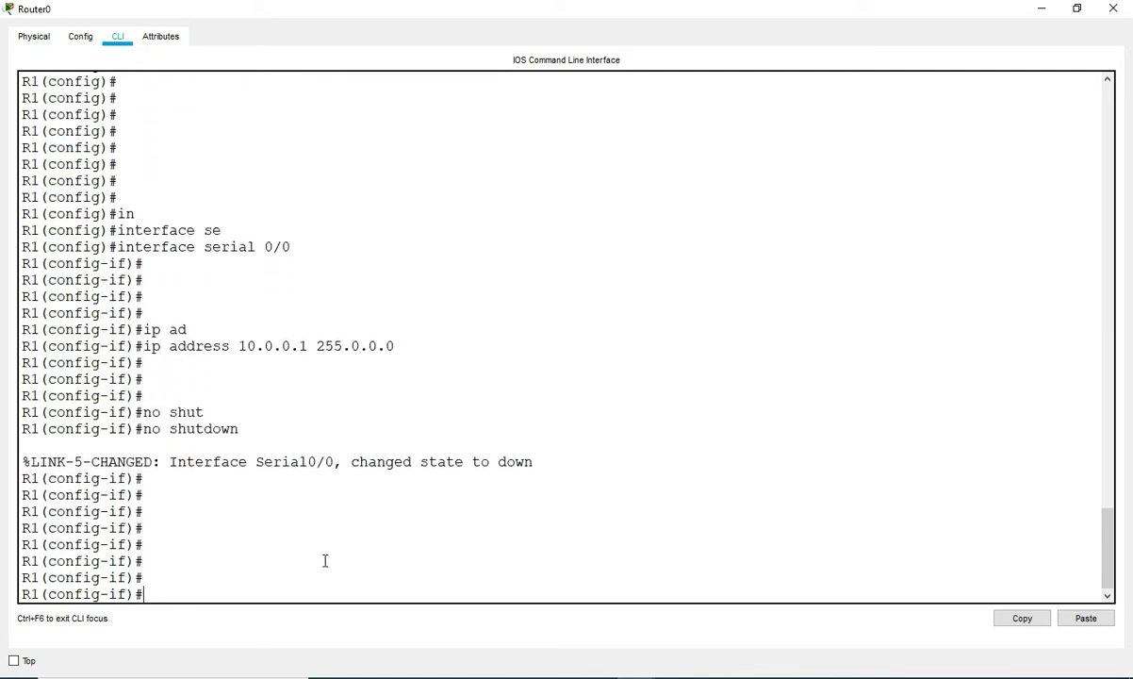
Review the ip address and no shutdown commands entered for serial 0/0.
drag(145, 428, 273, 427)
click(266, 438)
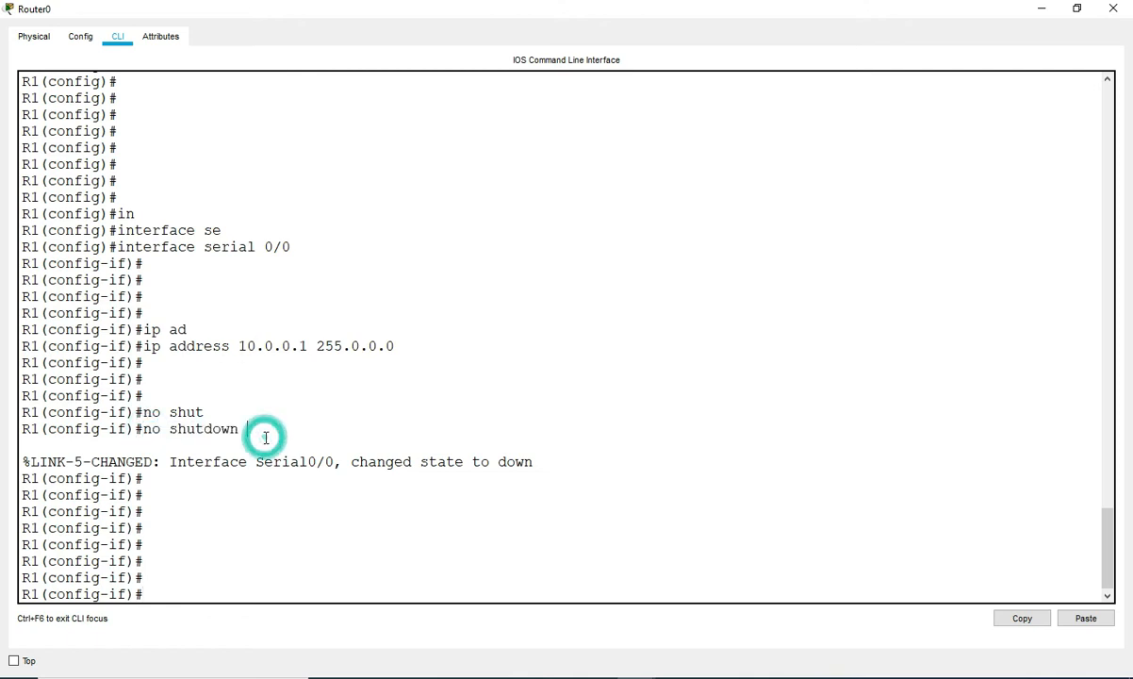
drag(144, 345, 394, 397)
mouse_move(134, 434)
mouse_down()
mouse_move(246, 430)
mouse_move(129, 430)
mouse_up()
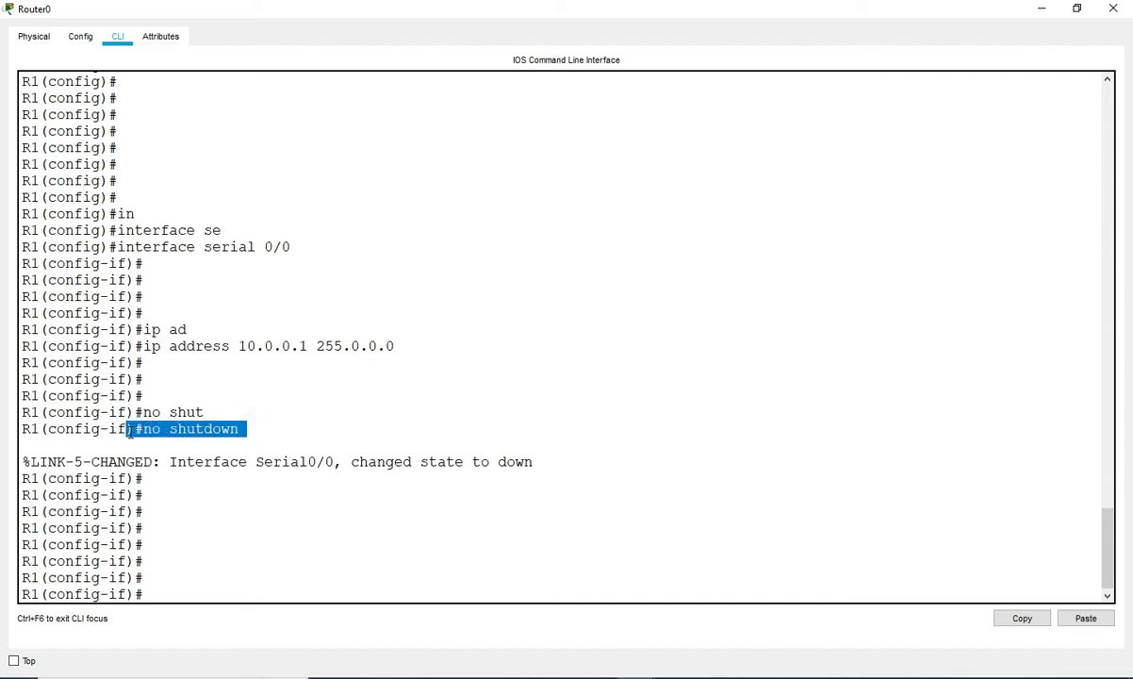
drag(143, 346, 186, 346)
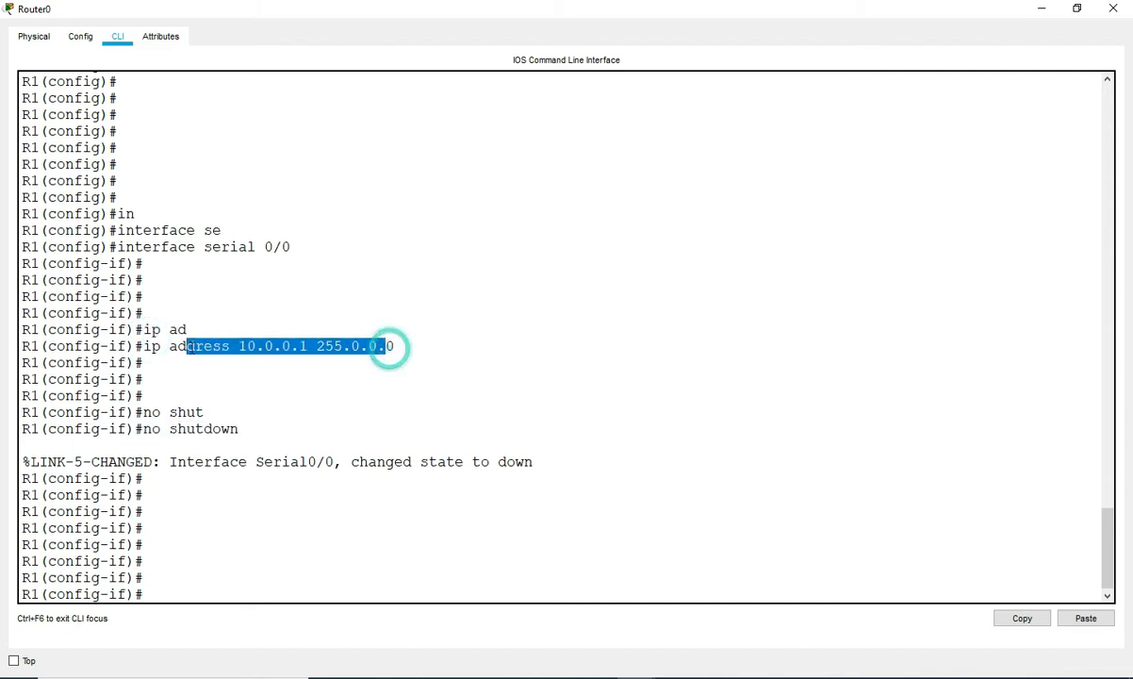
drag(250, 426, 133, 415)
click(258, 428)
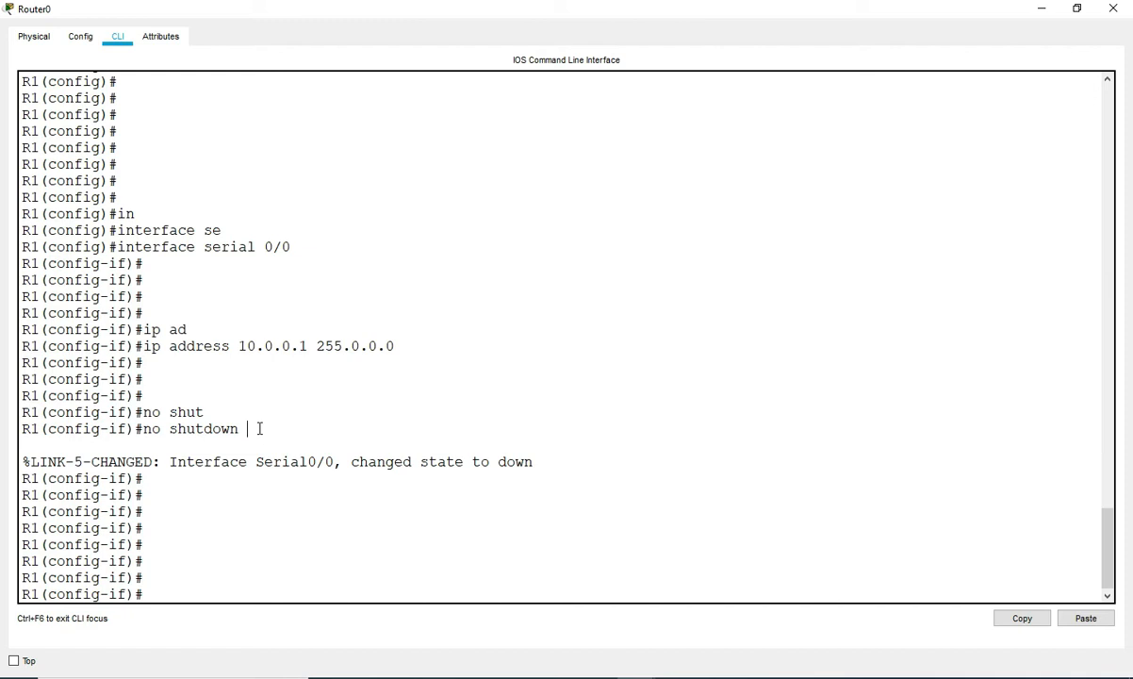
click(241, 518)
key(Return)
key(Return)
key(Return)
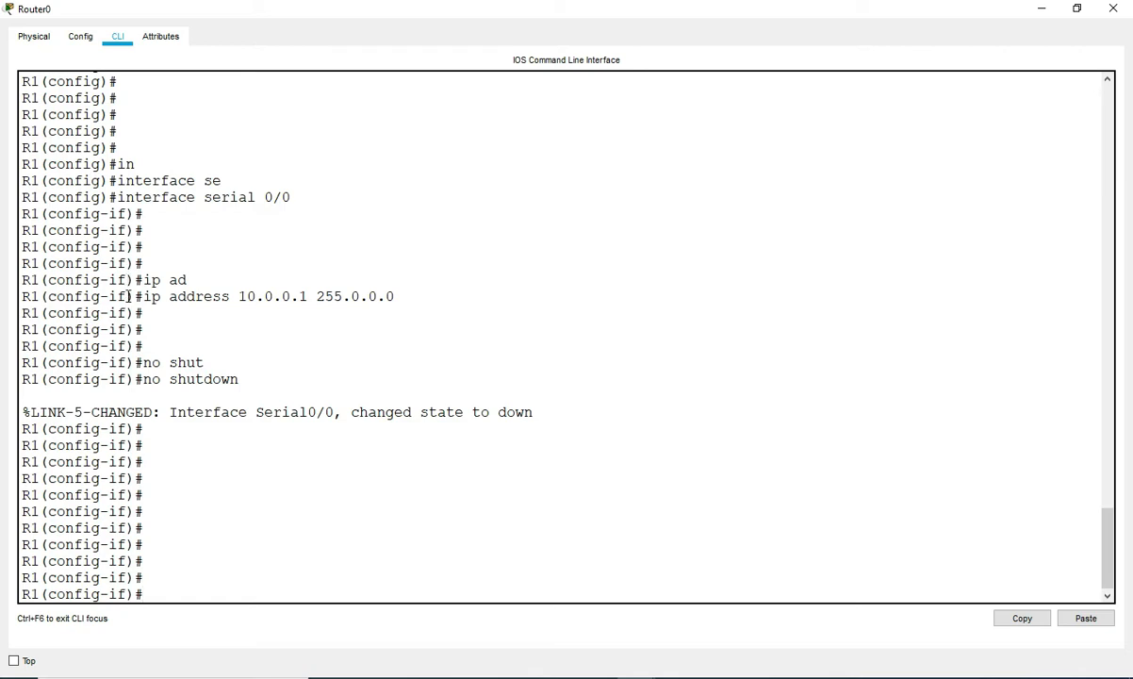
Check Router0's LAN-side port in the topology and exit serial 0/0 back to global configuration mode.
double_click(489, 8)
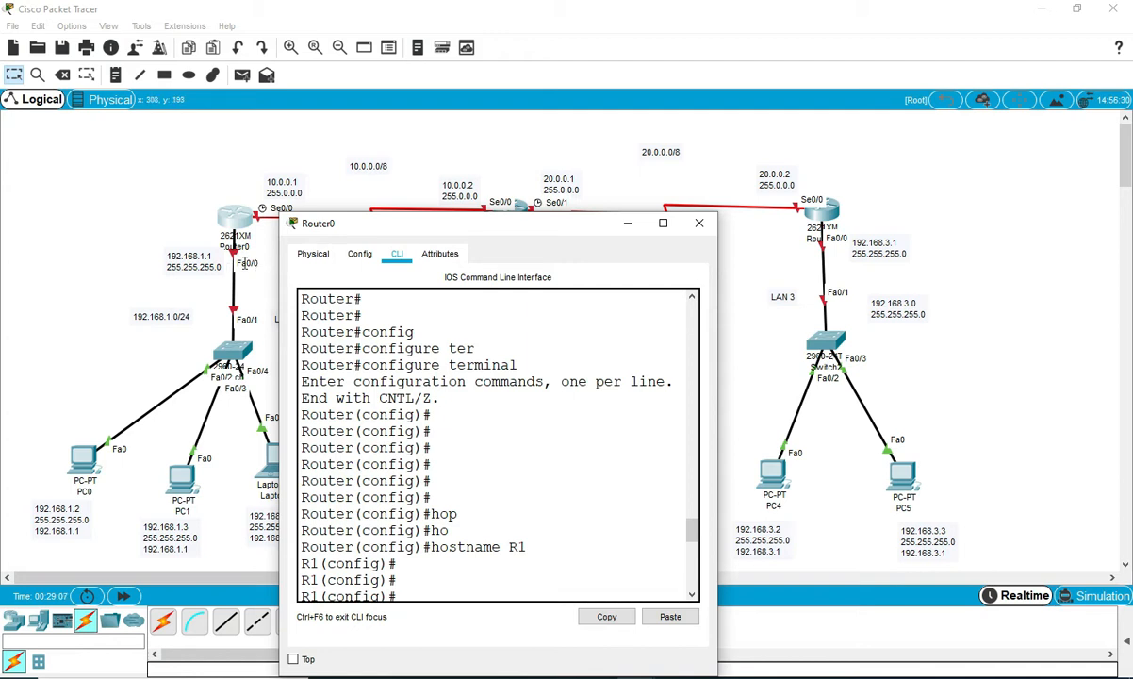
click(660, 224)
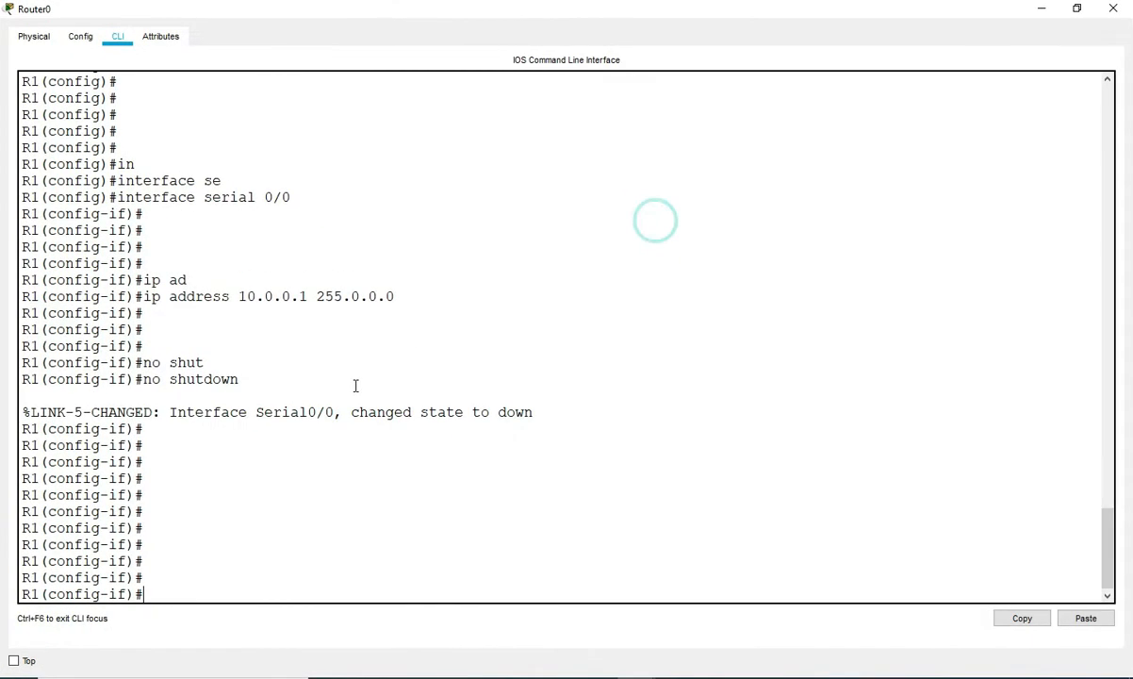
key(Return)
key(Return)
key(Return)
text(exit)
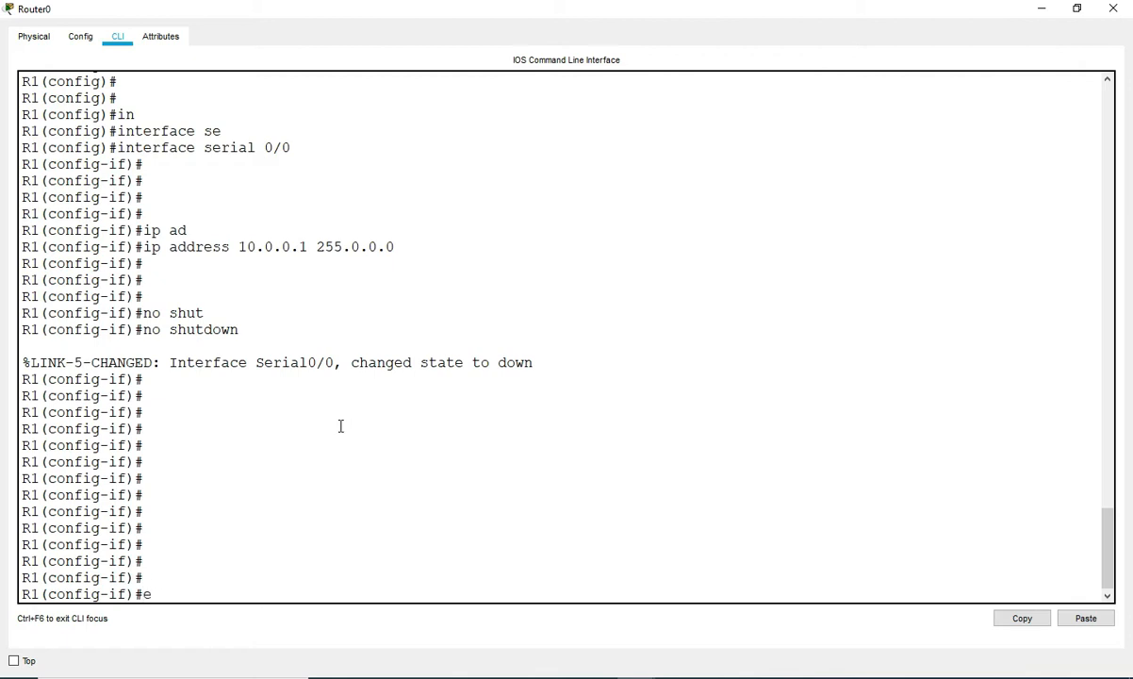
key(Return)
key(Return)
key(Return)
key(Return)
key(Return)
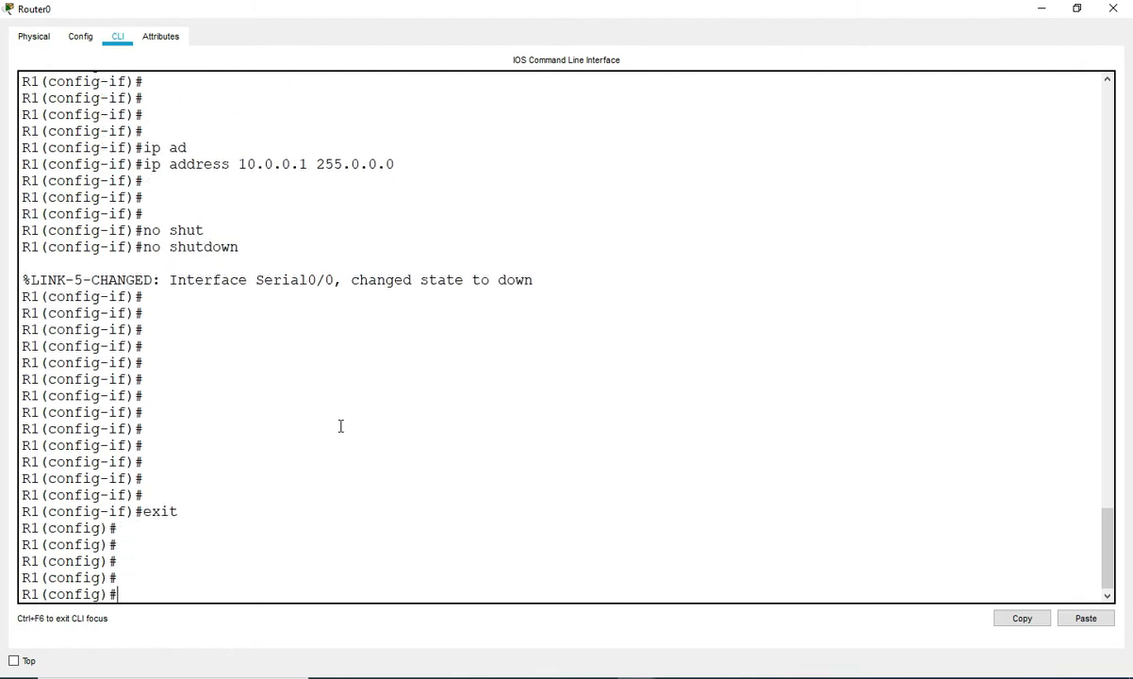
Enter interface configuration for fastEthernet 0/0.
text(int)
key(Tab)
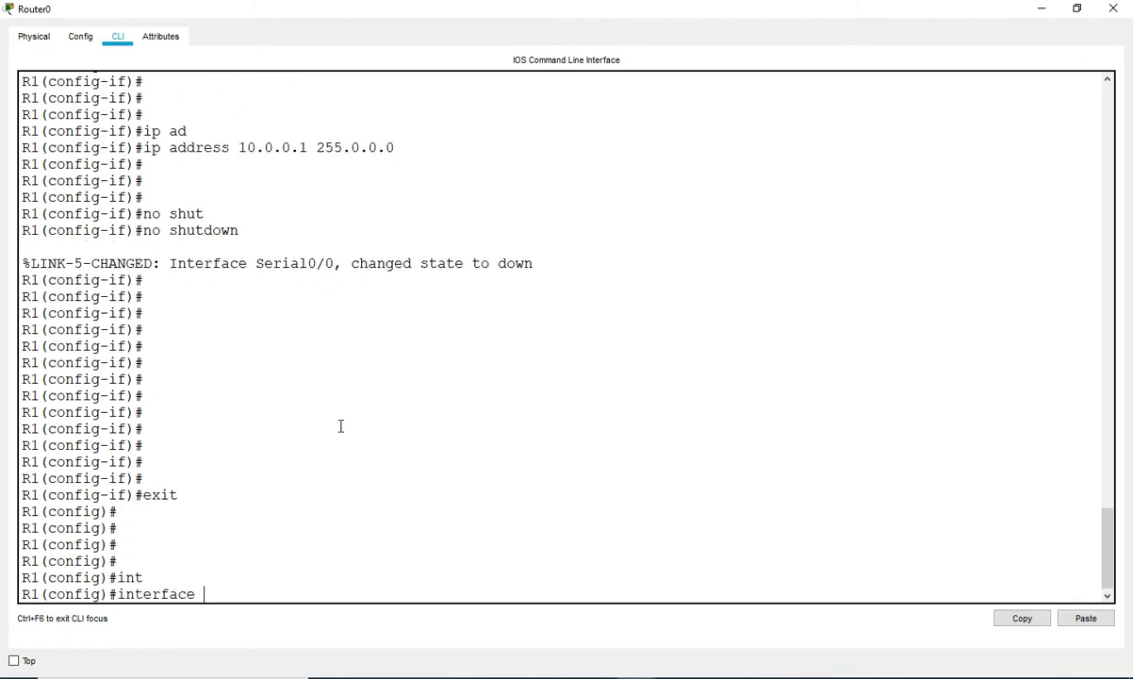
text(fa)
key(Tab)
text(0/0)
key(Return)
key(Return)
key(Return)
key(Return)
key(Return)
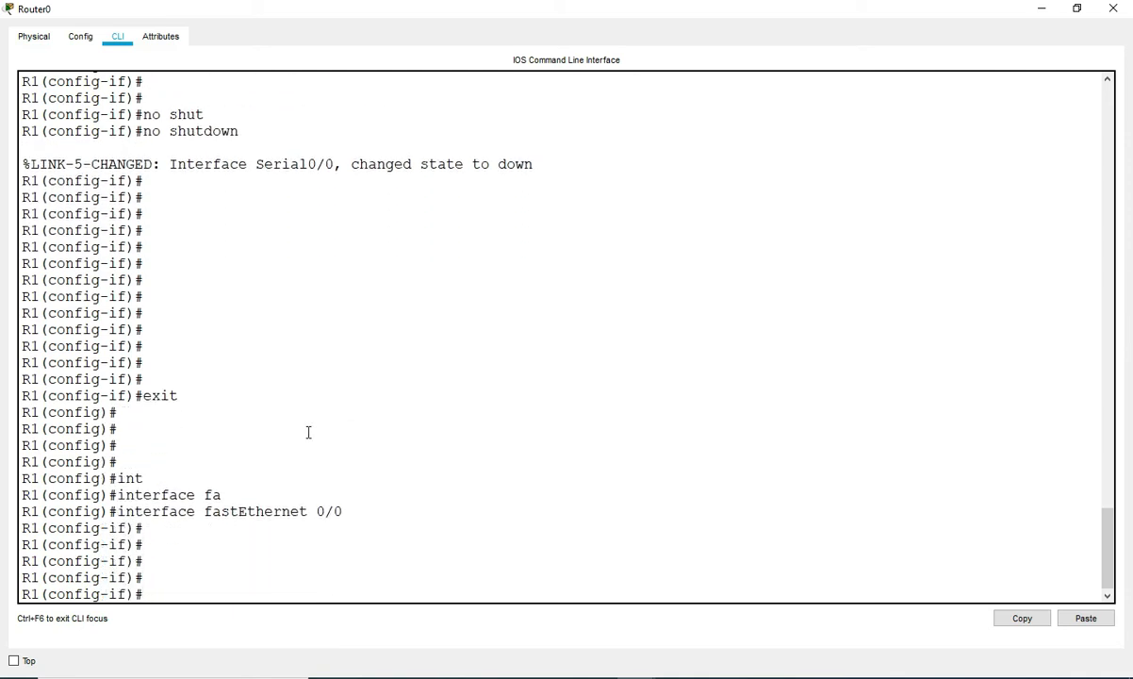
Check the topology for the IP address and subnet mask assigned to Router0's Fa0/0 interface.
double_click(429, 7)
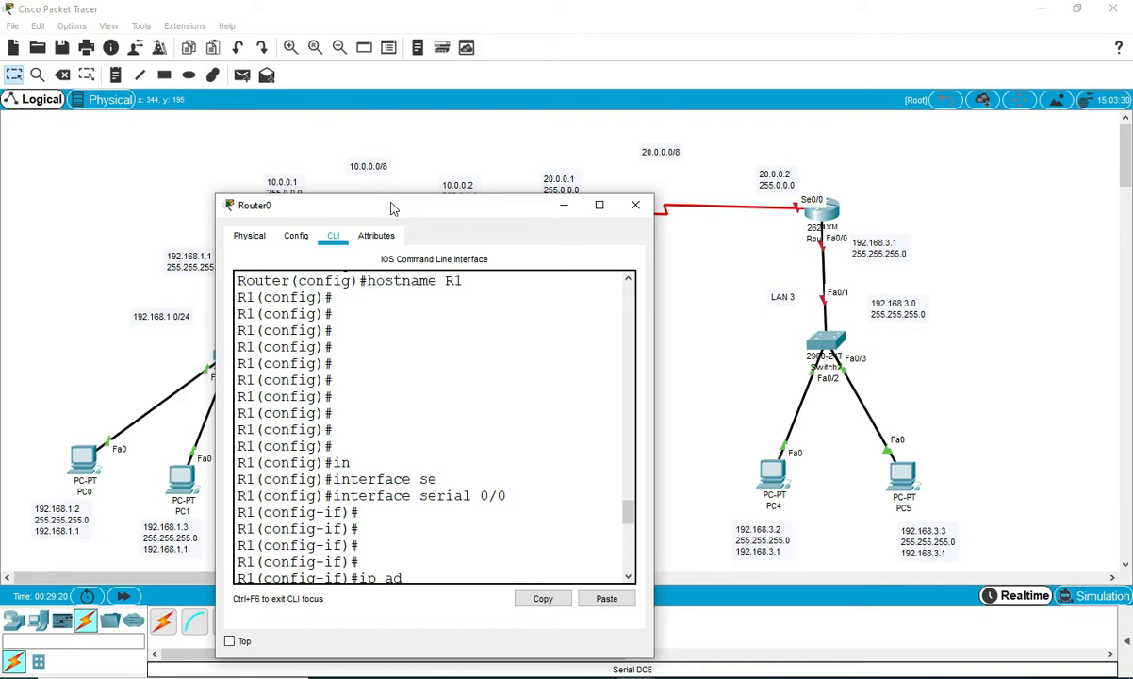
drag(391, 207, 560, 232)
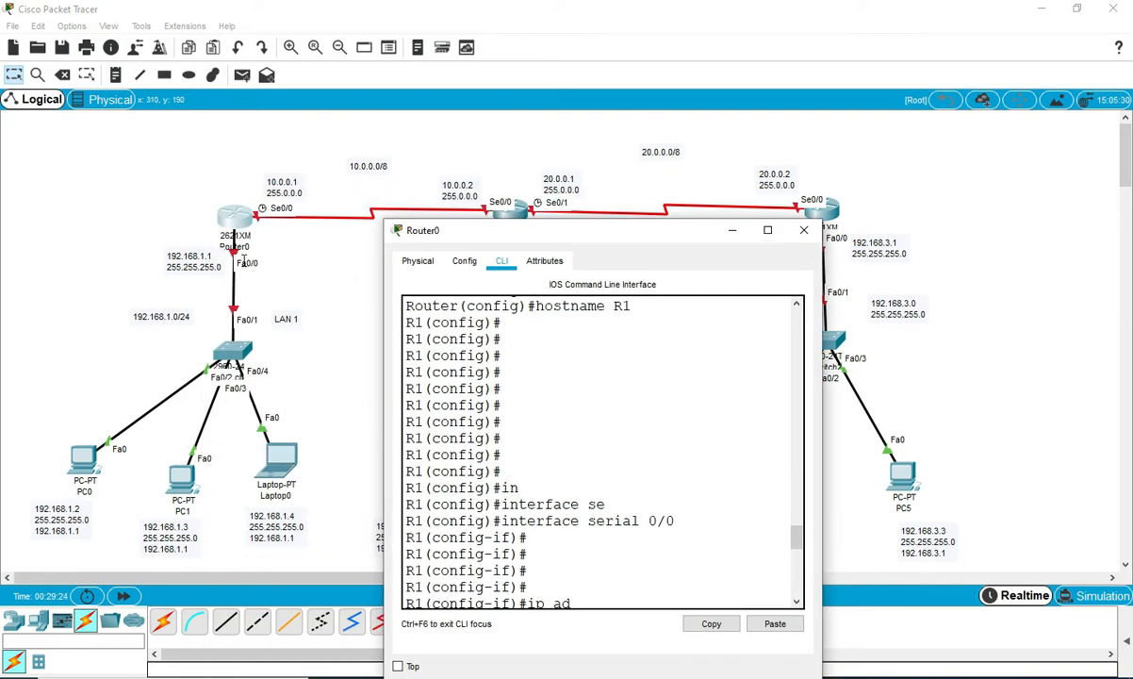
click(767, 230)
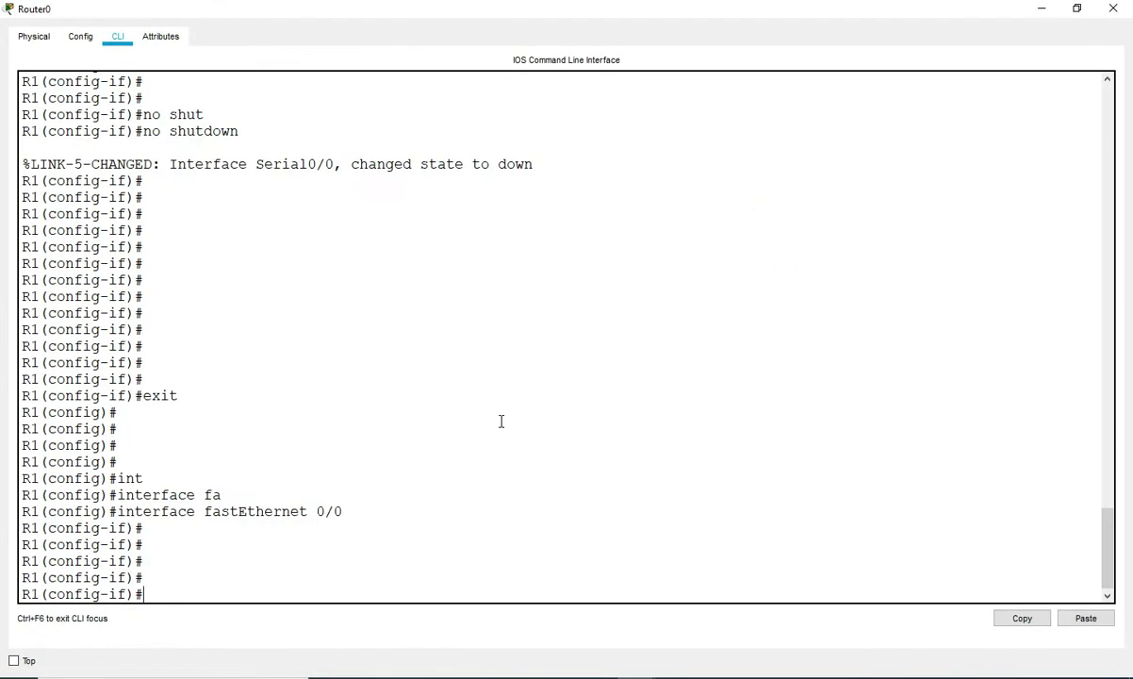
Assign IP address 192.168.1.1 with subnet mask 255.255.255.0 to Router0's fastEthernet 0/0 interface.
key(Return)
key(Return)
text(ip ad)
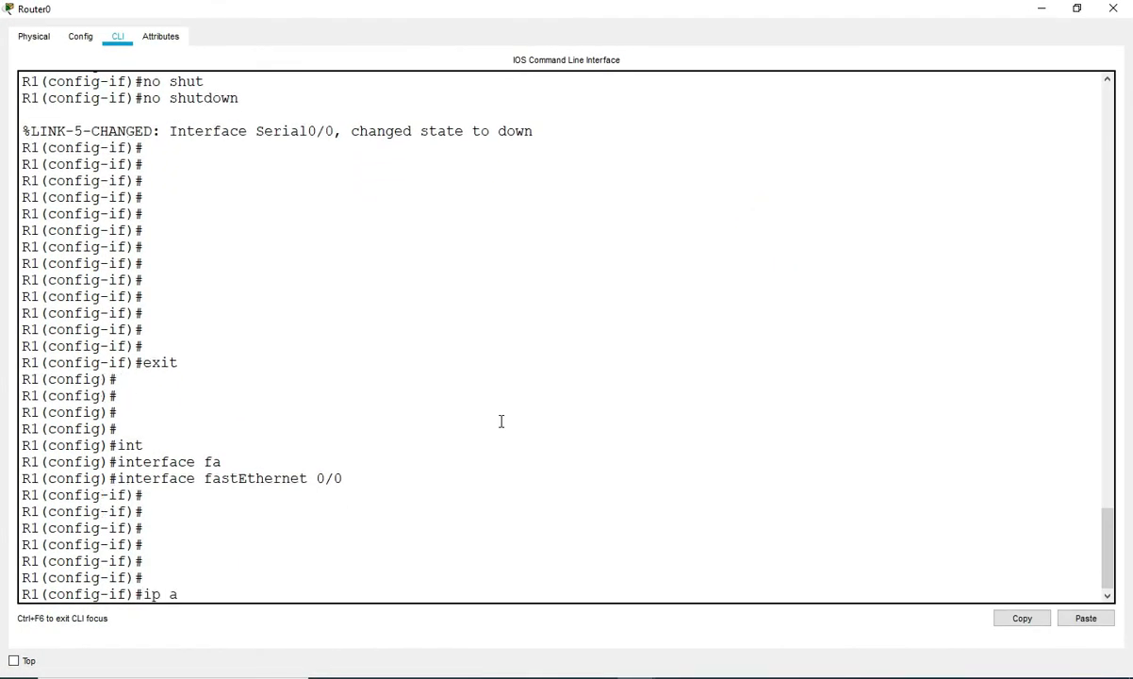
key(Tab)
text(192.168.1.1)
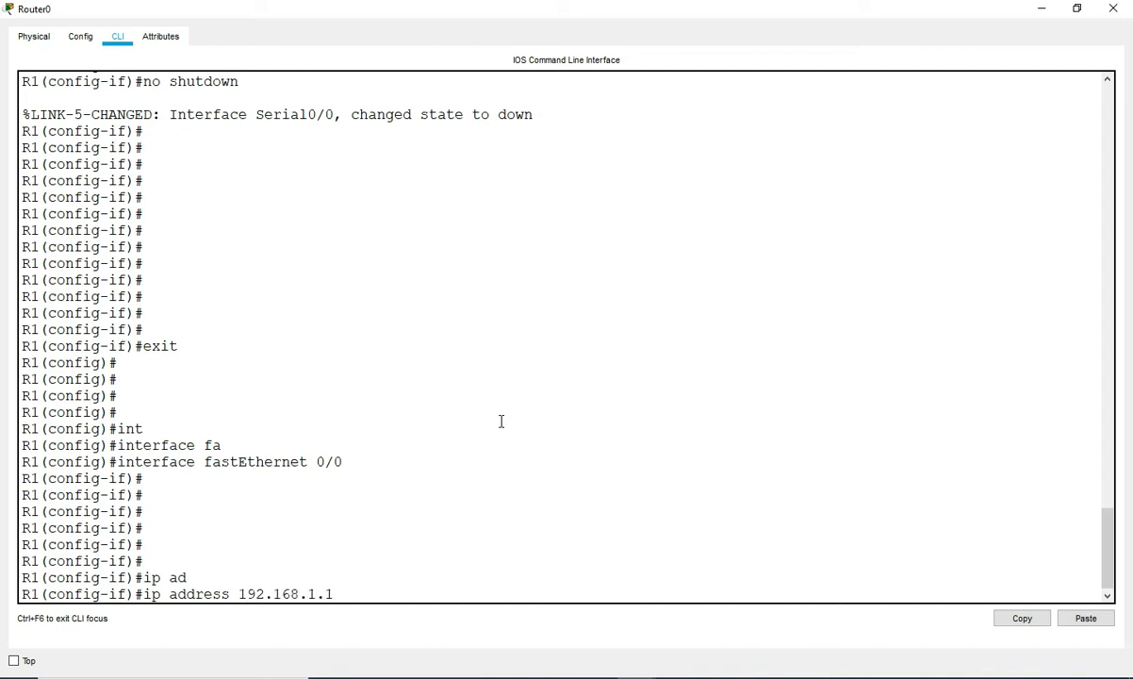
text( 255.255.255.0)
key(Return)
key(Return)
key(Return)
key(Return)
key(Return)
Enable Router0's fastEthernet 0/0 interface with the no shutdown command.
text(no shut)
key(Tab)
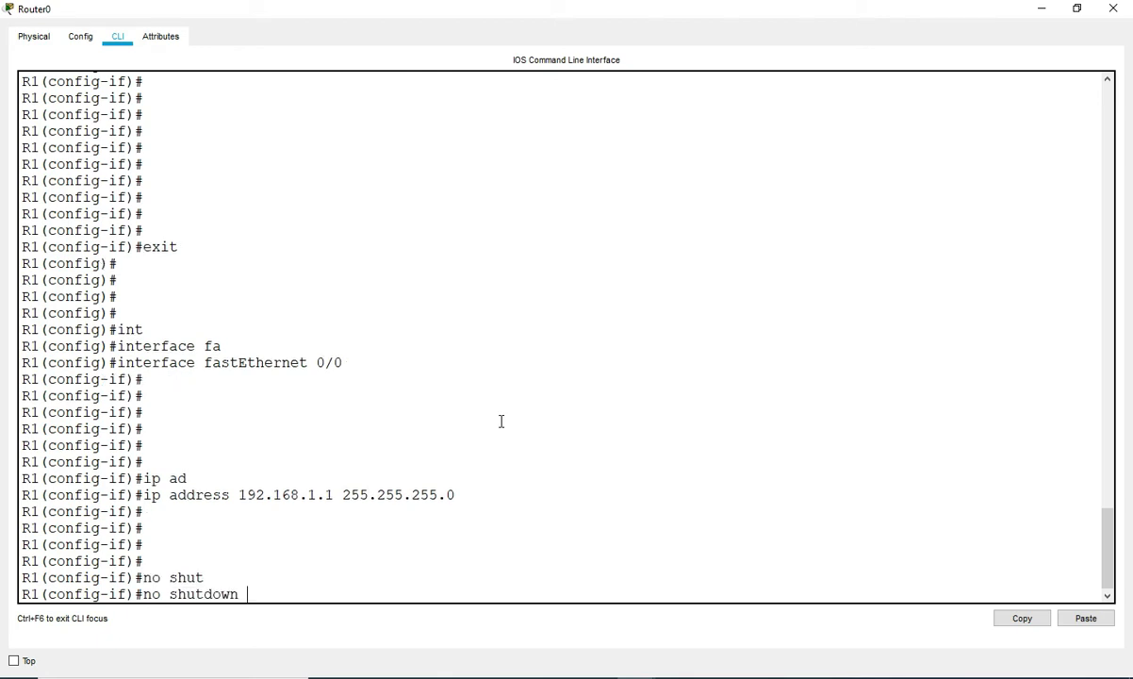
key(Return)
key(Return)
key(Return)
key(Return)
key(Return)
key(Return)
key(Return)
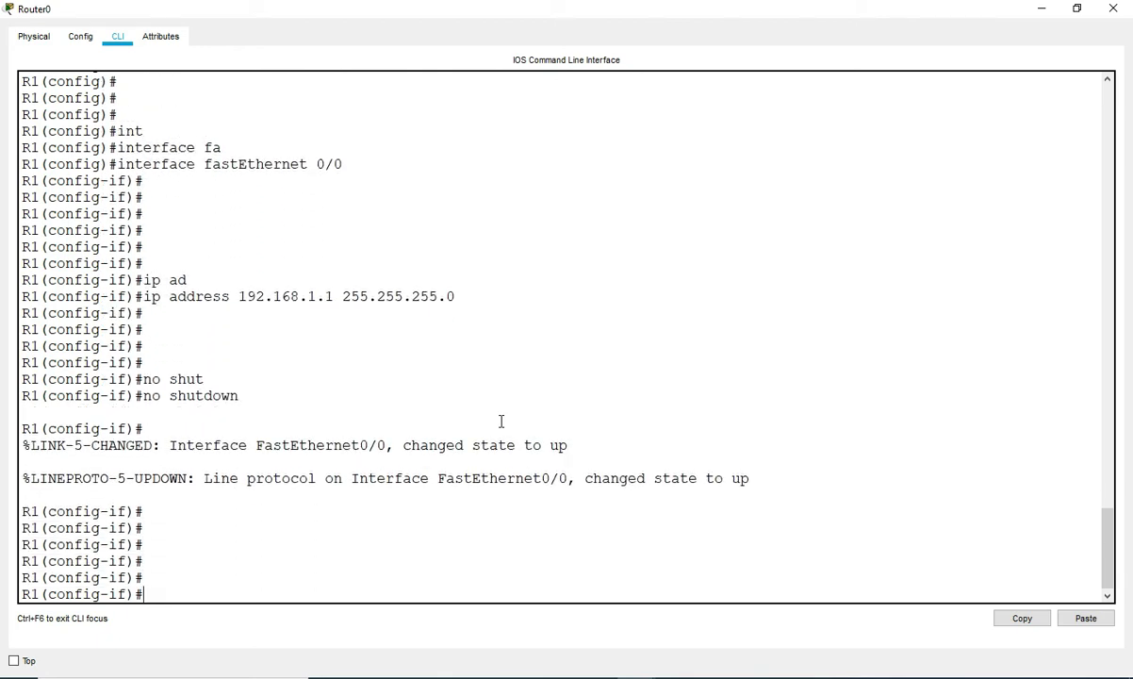
Review the interface, ip address and no shutdown commands entered for Router0's fastEthernet 0/0.
drag(151, 396, 204, 396)
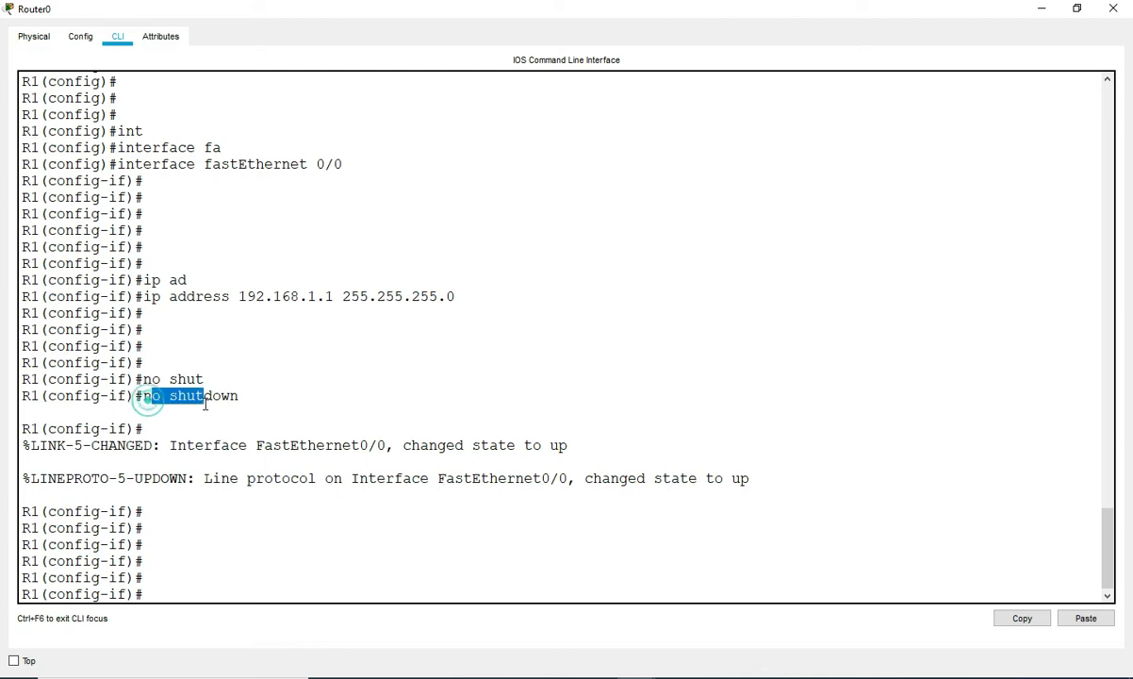
drag(147, 298, 451, 299)
click(441, 301)
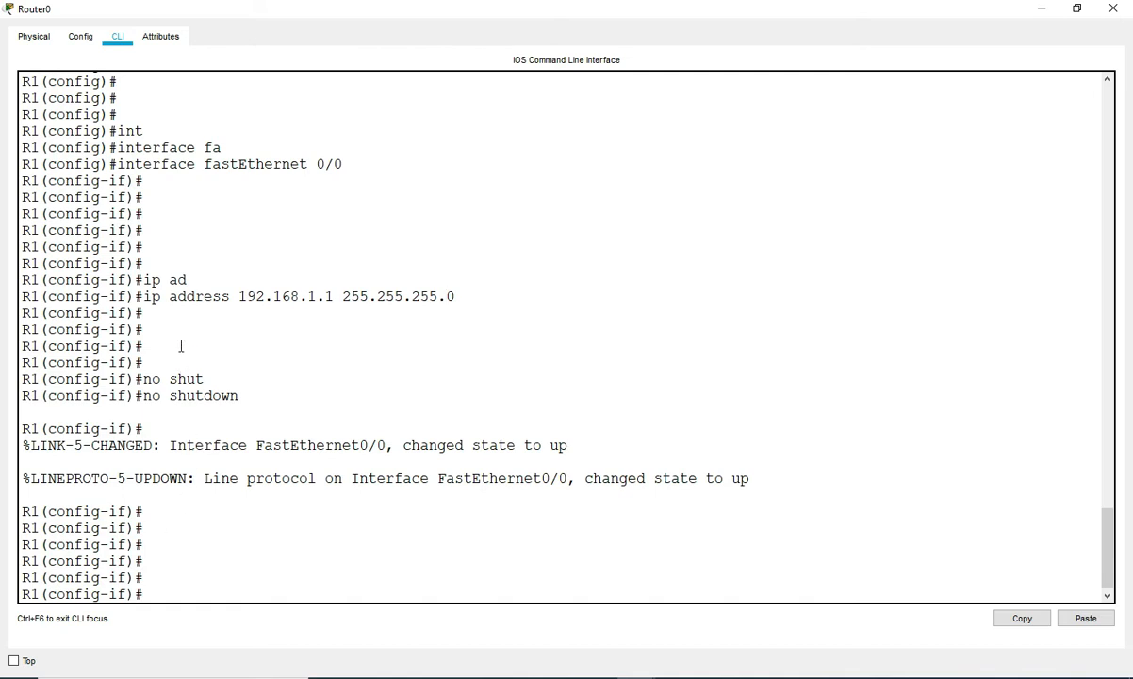
drag(150, 164, 223, 395)
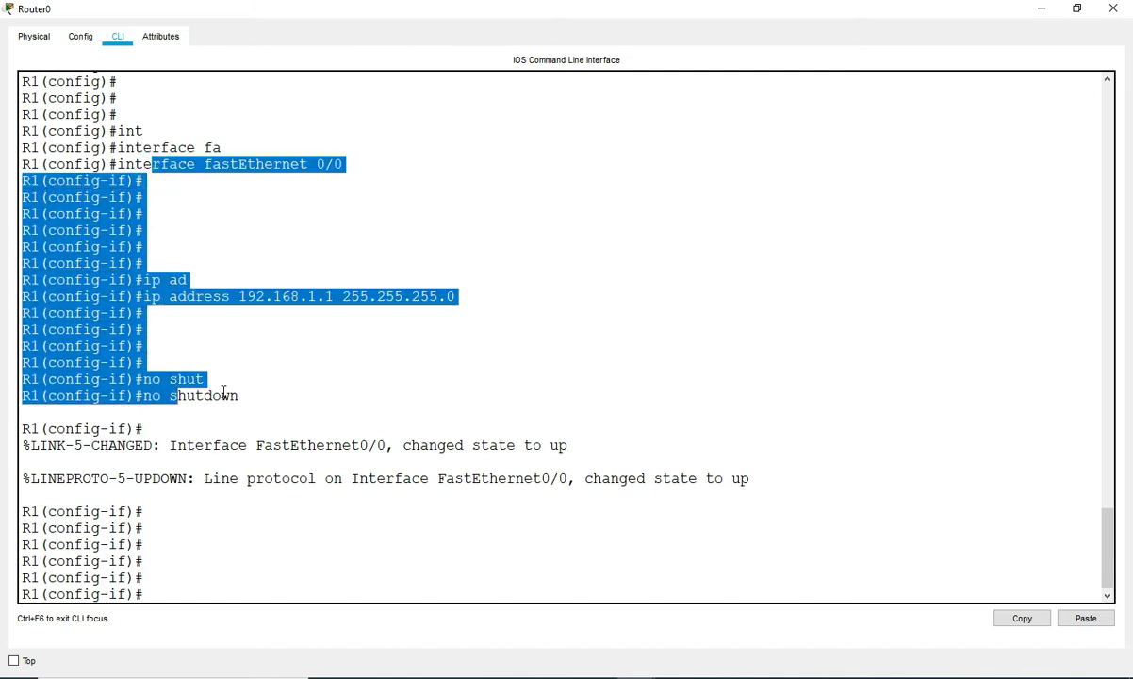
click(222, 395)
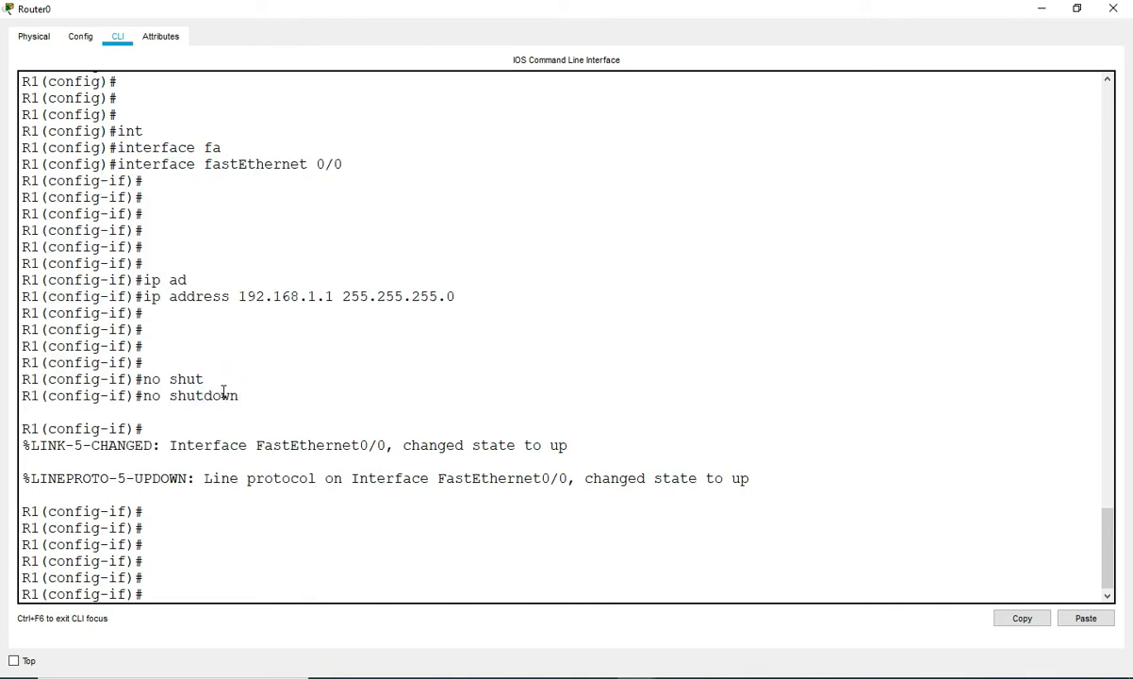
drag(137, 296, 436, 310)
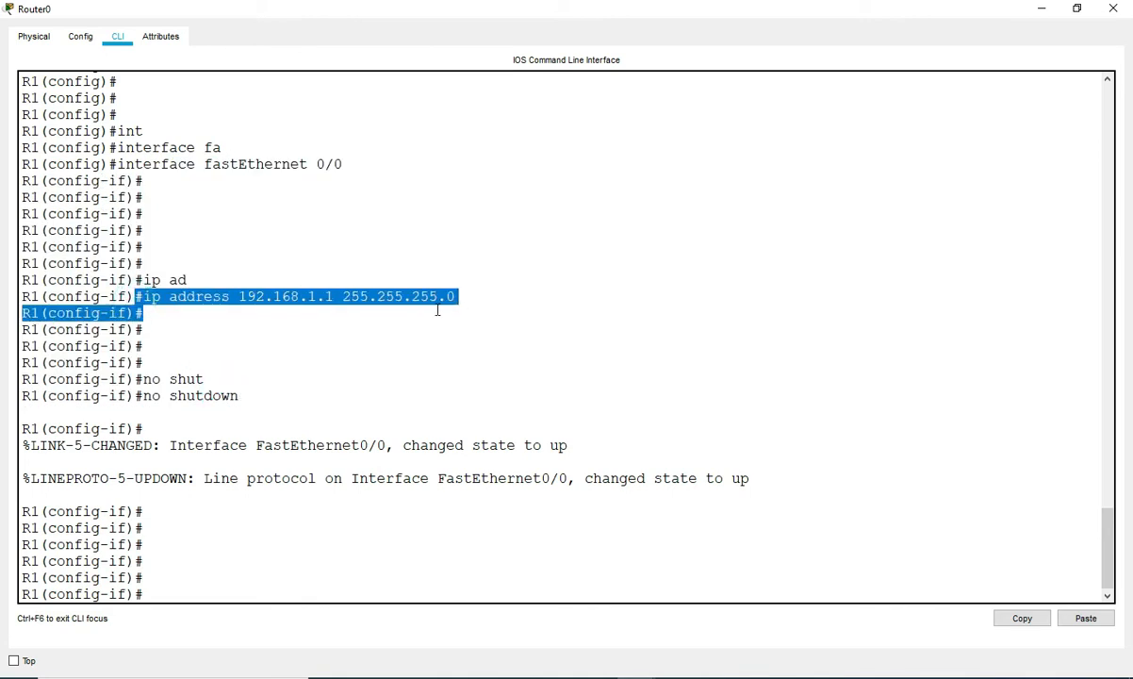
drag(130, 396, 290, 396)
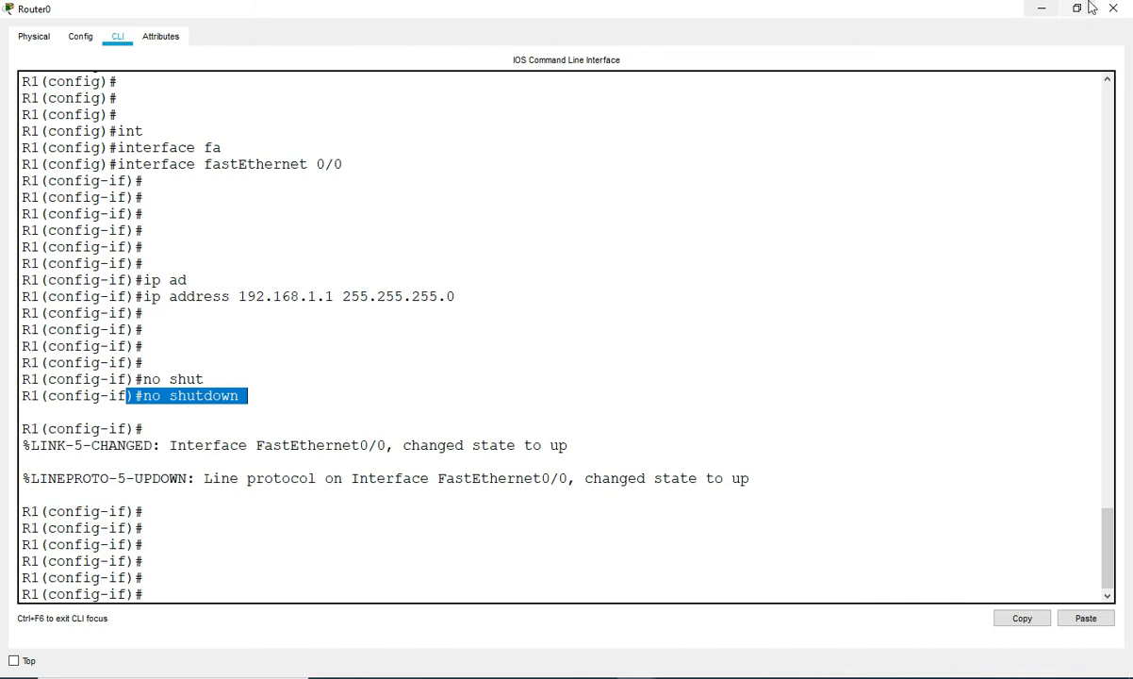
drag(885, 197, 907, 222)
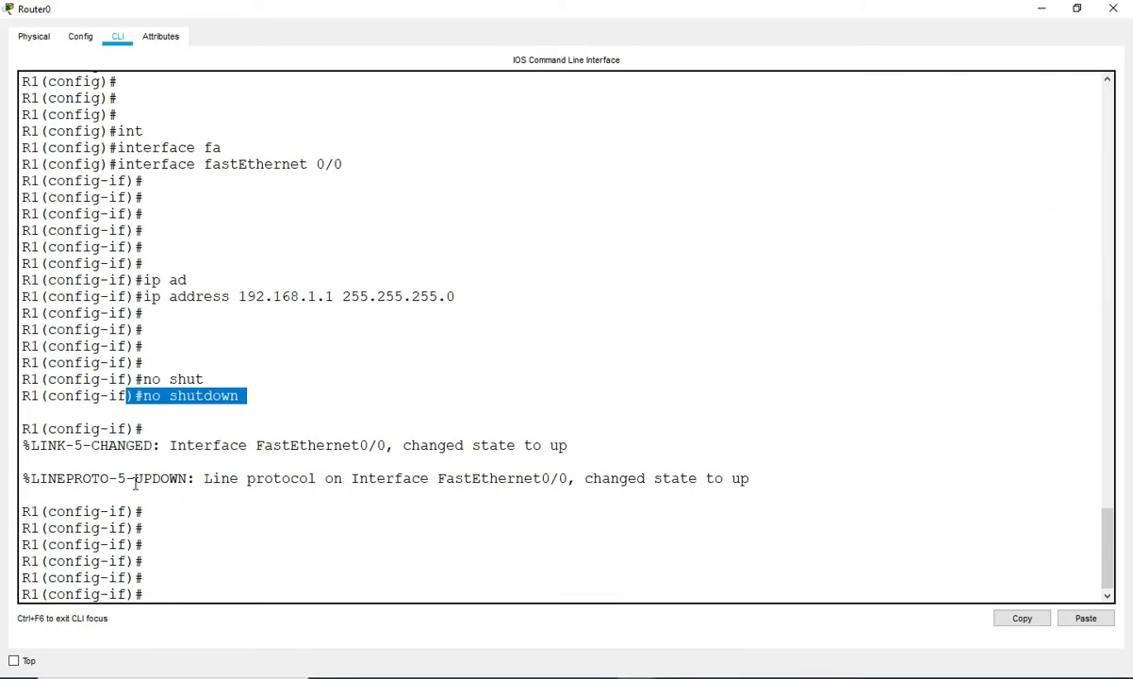
drag(147, 132, 419, 586)
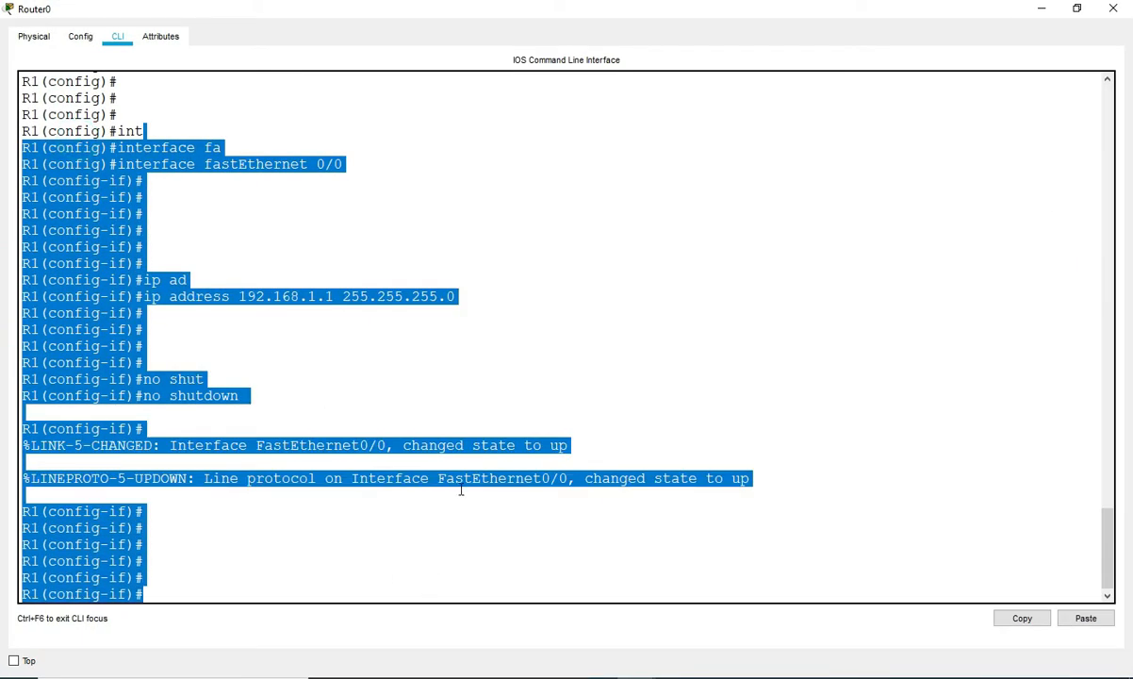
click(459, 488)
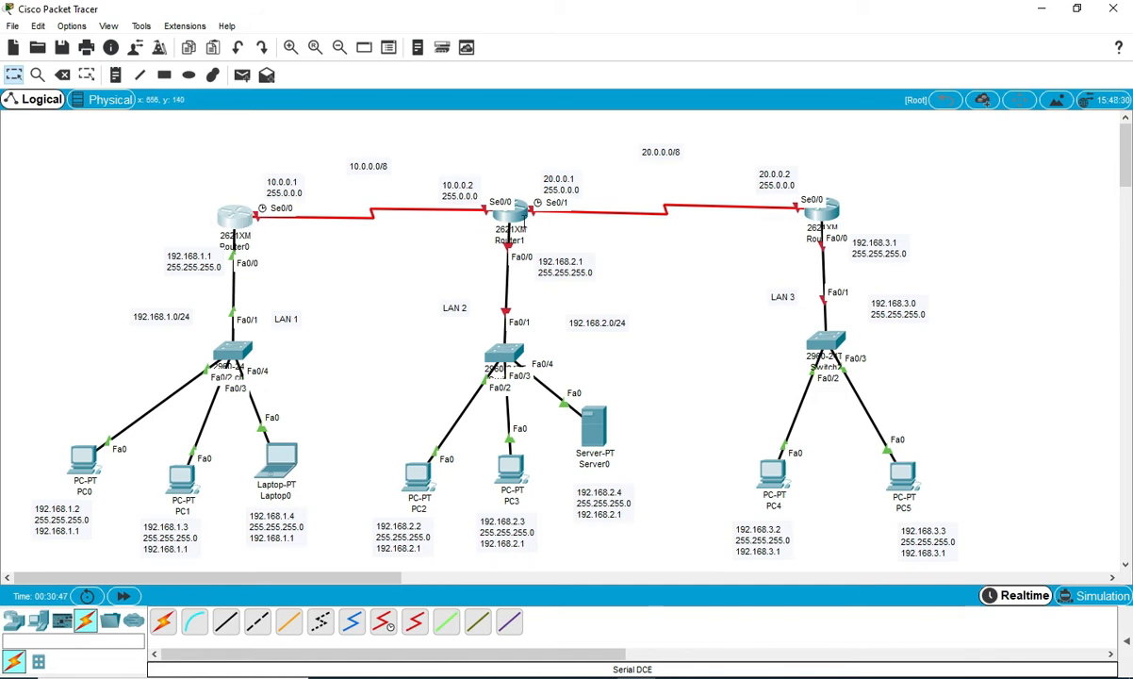
Open Router1's command line in a maximized window and decline the initial configuration dialog.
click(500, 207)
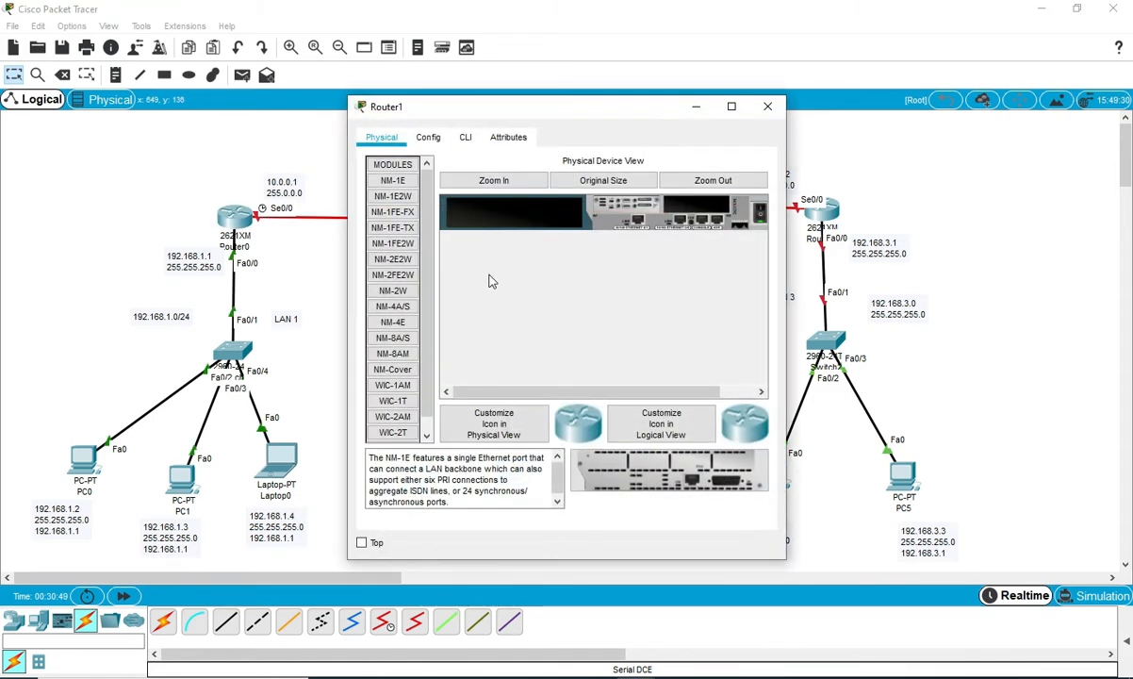
click(464, 139)
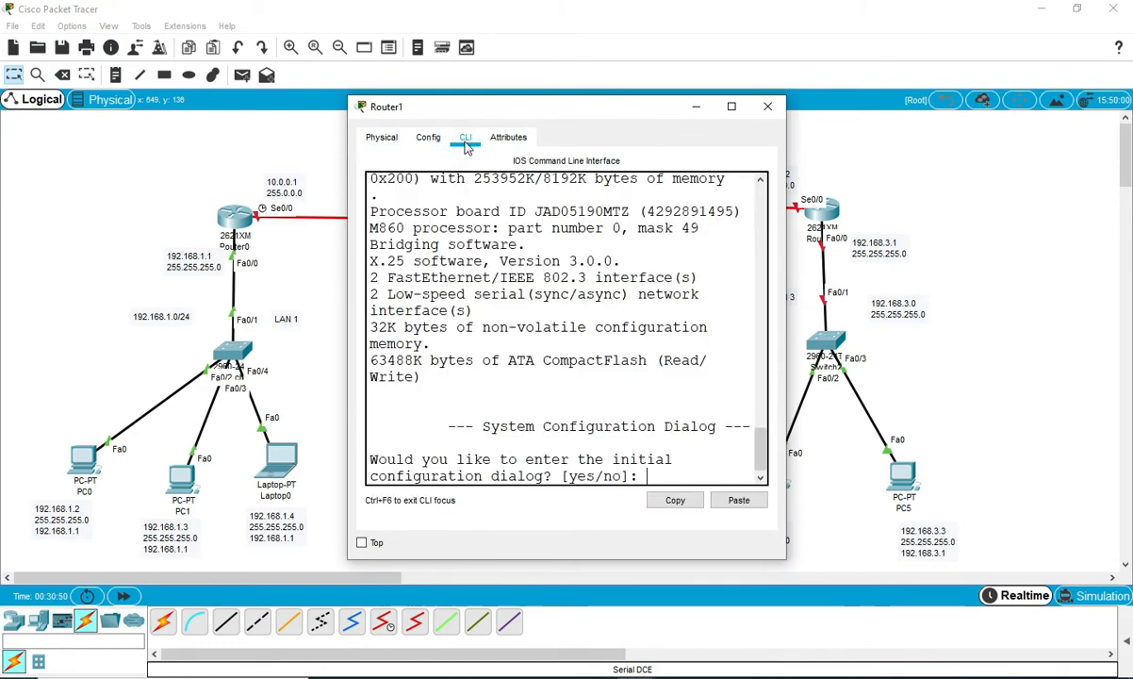
click(732, 107)
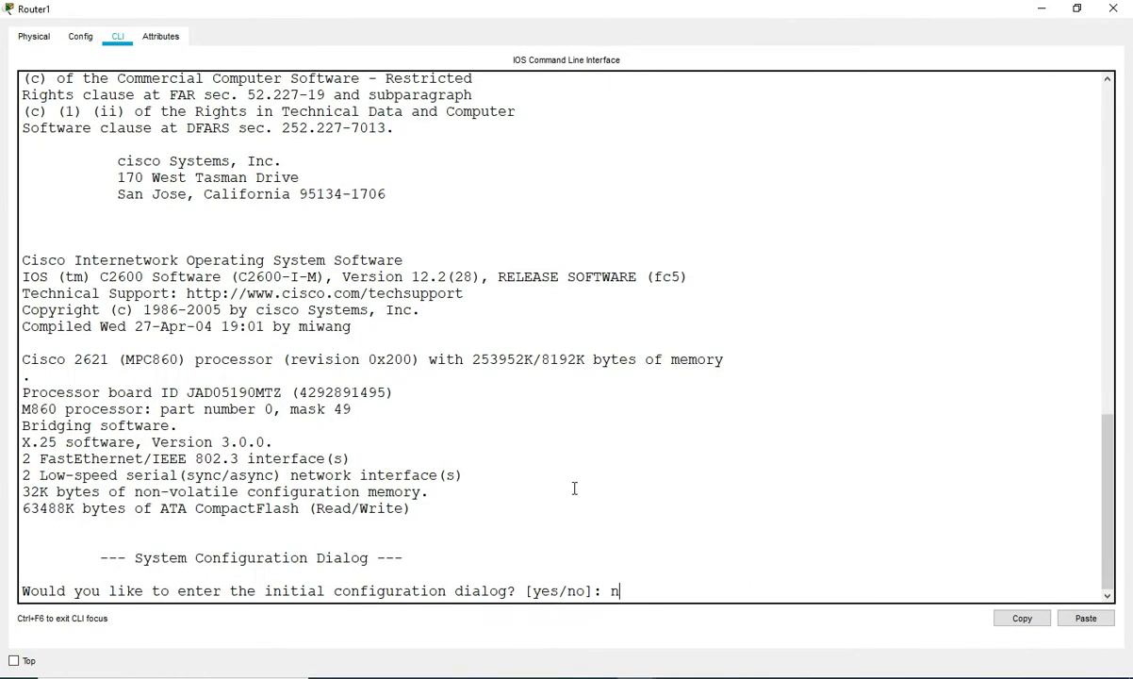
text(n)
key(Return)
key(Return)
key(Return)
key(Return)
key(Return)
key(Return)
key(Return)
Enter privileged EXEC mode on Router1 with the enable command.
text(en)
key(Tab)
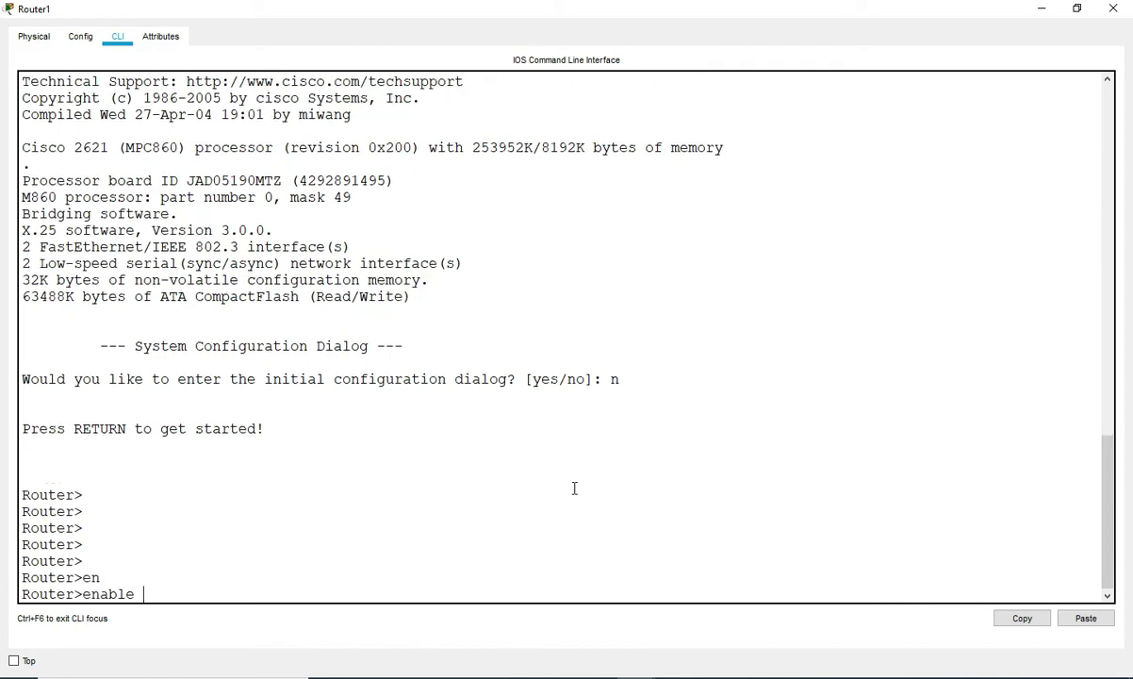
key(Return)
key(Return)
key(Return)
key(Return)
key(Return)
key(Return)
key(Return)
Enter global configuration mode on Router1 with the config command, accepting the default terminal source.
text(config)
key(Return)
key(Return)
key(Return)
key(Return)
key(Return)
key(Return)
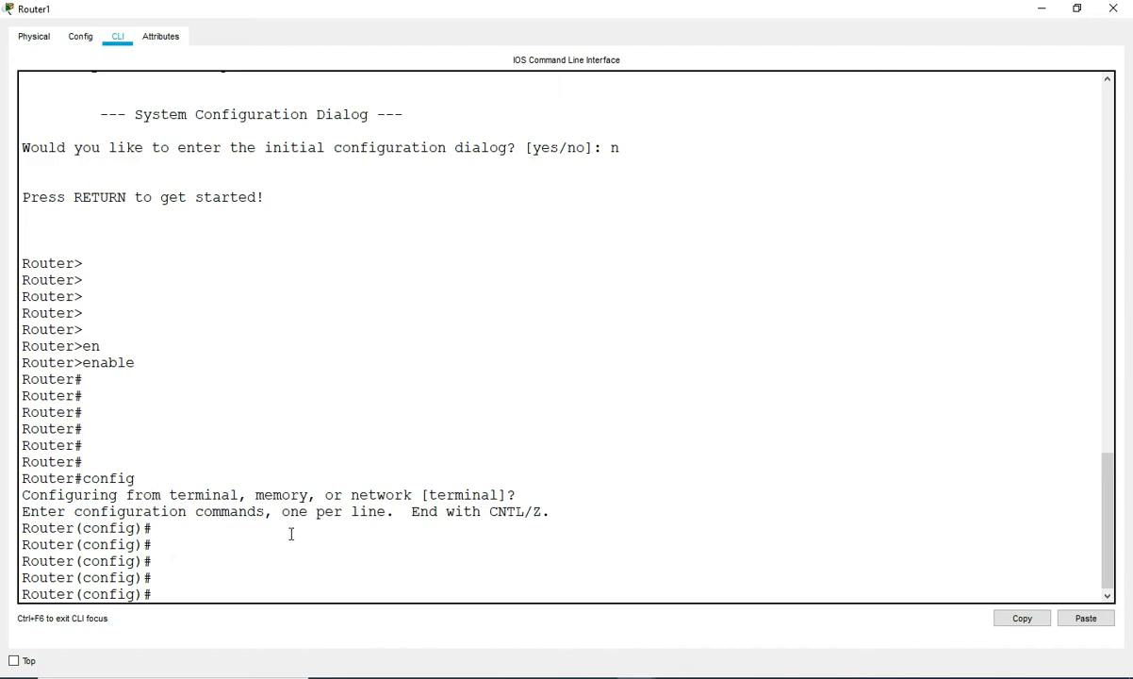
drag(100, 560, 221, 569)
click(220, 570)
key(Return)
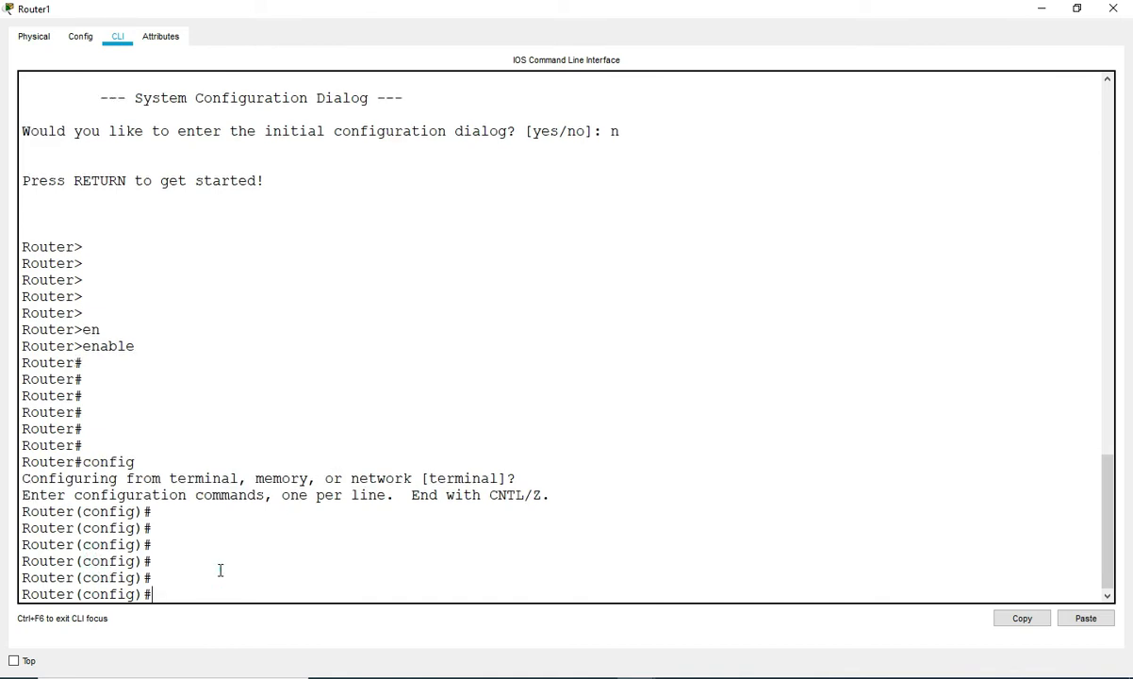
Set Router1's hostname to R2.
text(ho)
key(Tab)
text(R)
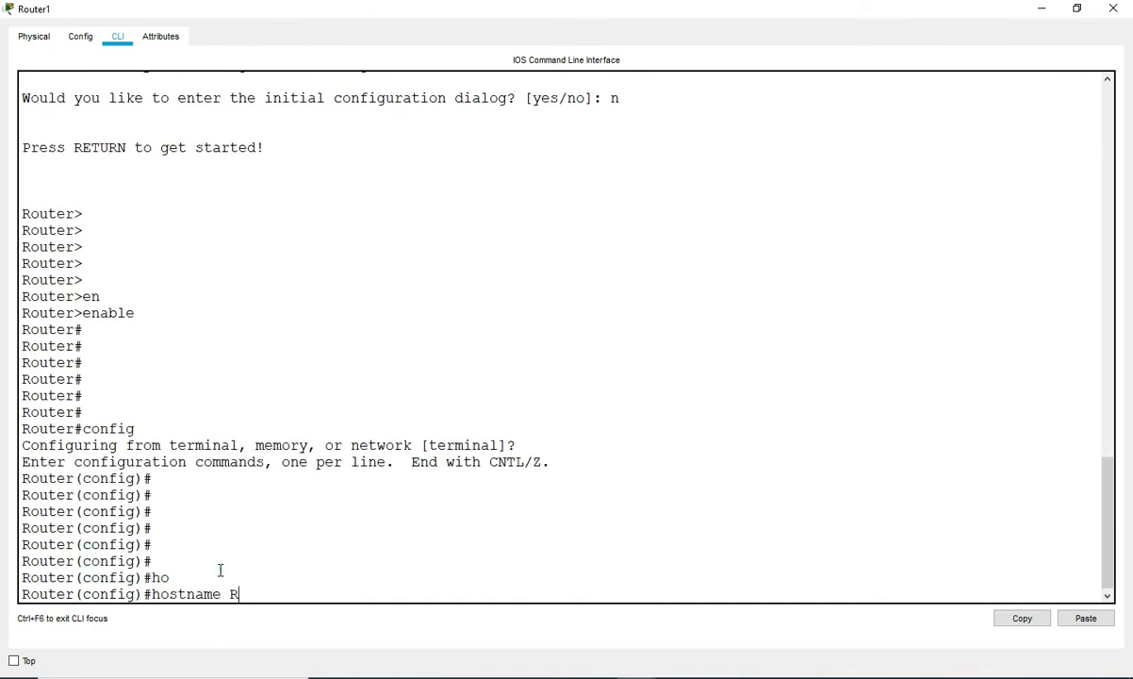
text(2)
key(Return)
key(Return)
key(Return)
key(Return)
key(Return)
key(Return)
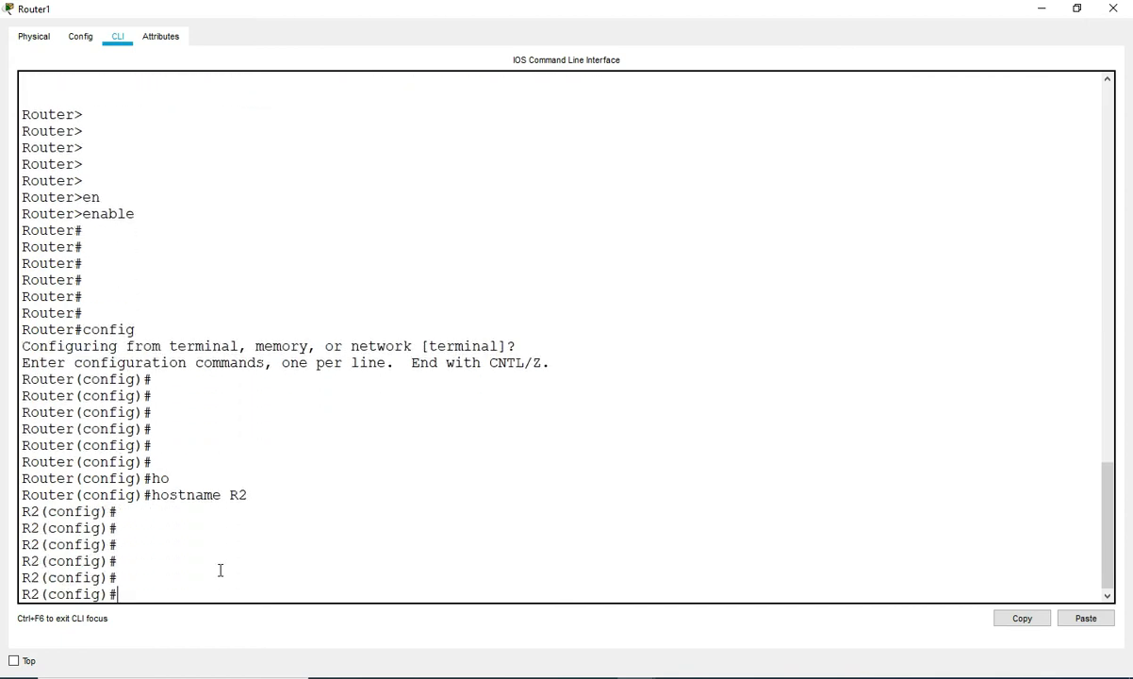
Check the topology for the IP address and subnet mask of Router1's Se0/0, then return to its maximized command line.
drag(459, 8, 496, 248)
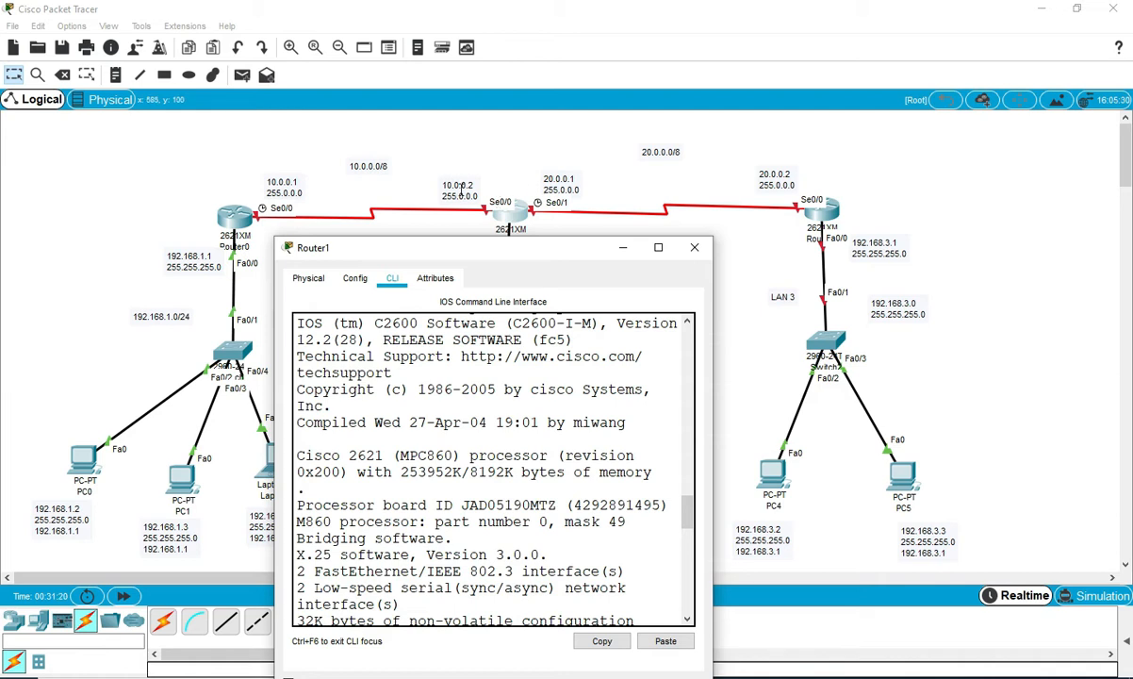
click(659, 249)
key(Return)
key(Return)
key(Return)
key(Return)
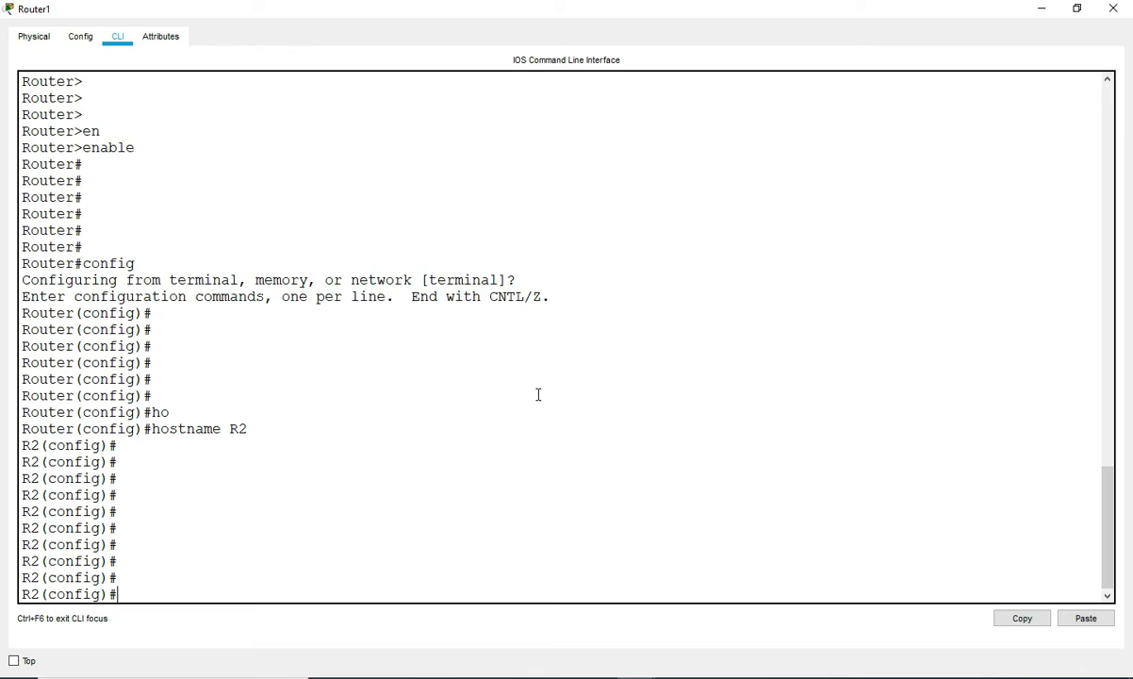
Enter interface configuration for serial 0/0 on R2.
text(in)
key(Tab)
text(s)
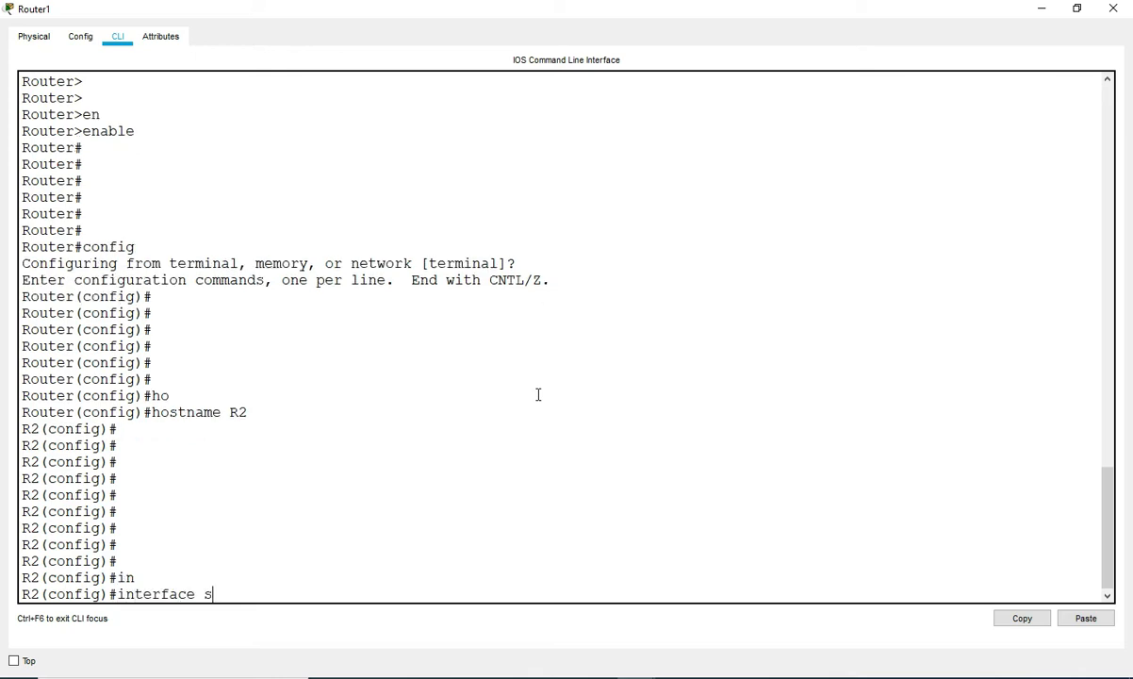
text(e)
key(Tab)
text(0/2)
key(BackSpace)
text(0)
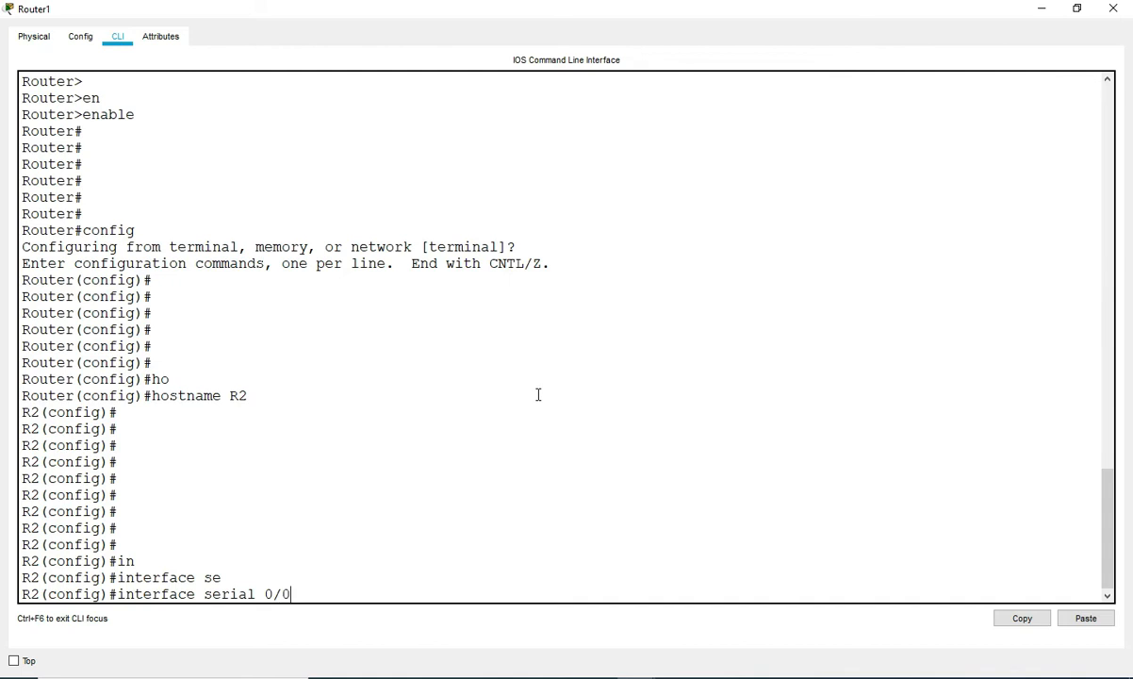
key(Return)
key(Return)
key(Return)
key(Return)
key(Return)
key(Return)
Assign IP address 10.0.0.2 with subnet mask 255.0.0.0 to R2's serial 0/0 interface.
text(ip ad)
key(Tab)
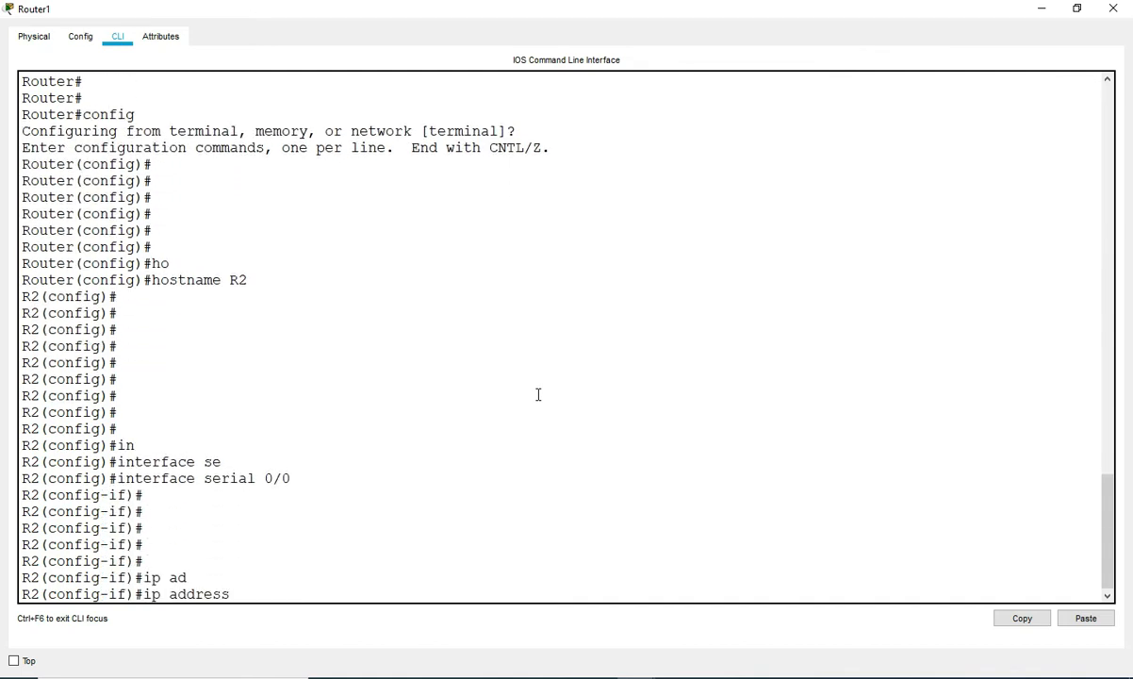
text(10.0.0.2 255.0.0.0)
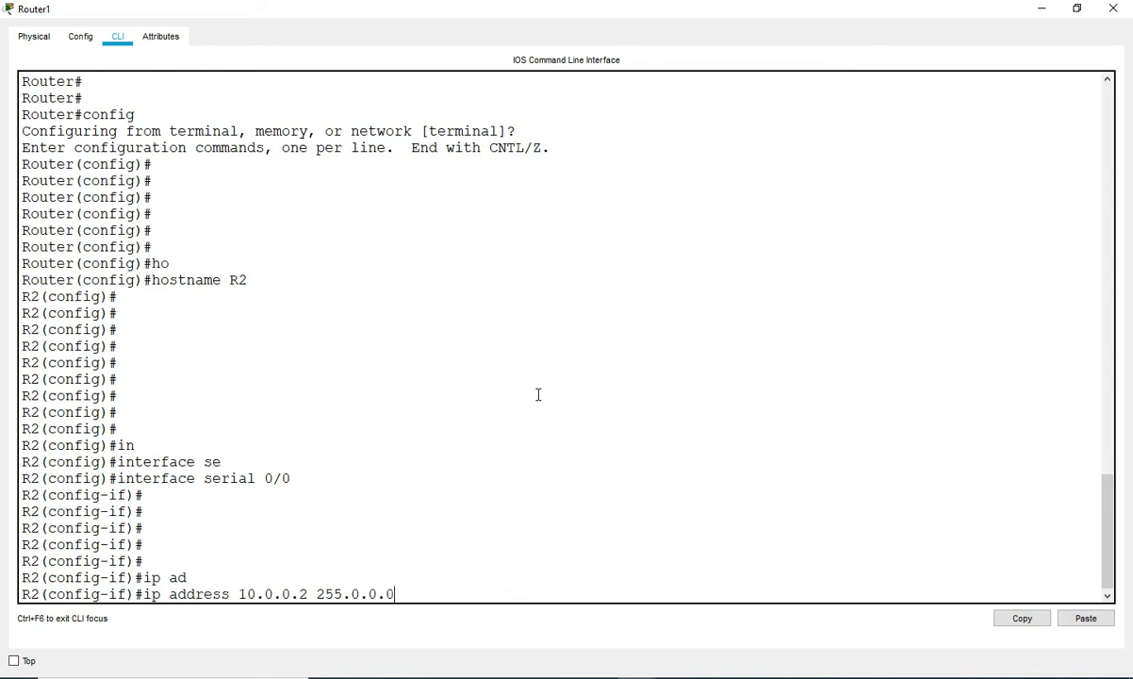
key(Return)
key(Return)
key(Return)
key(Return)
Enable R2's serial 0/0 interface with the no shut command.
text(no shut)
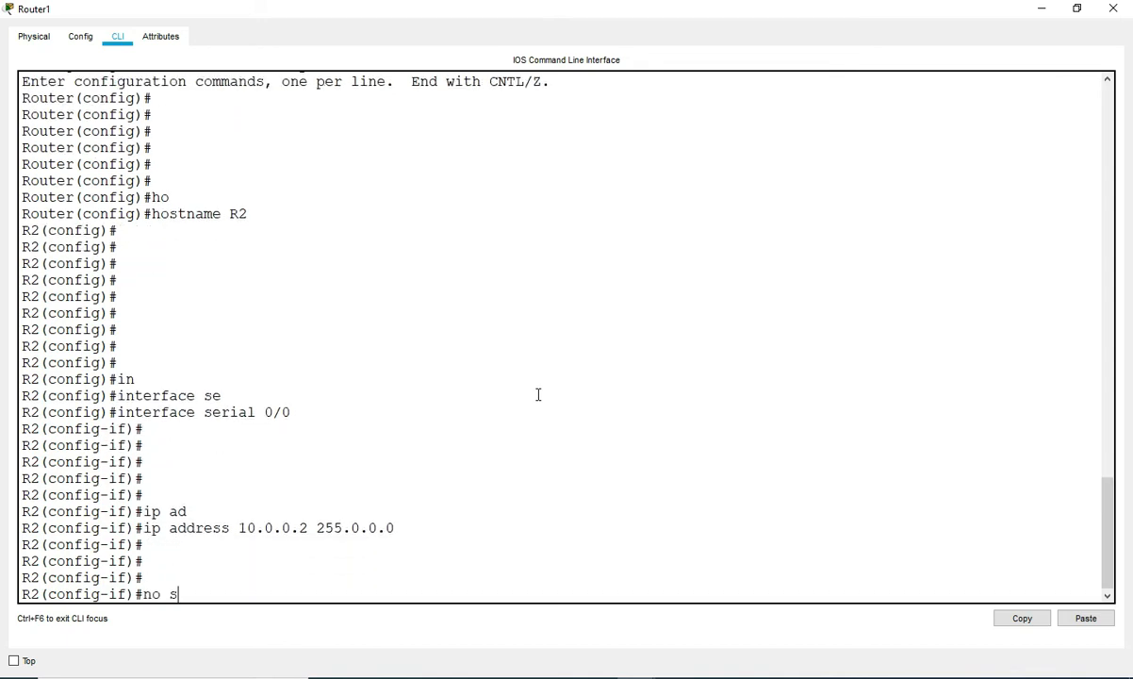
key(Return)
key(Return)
key(Return)
key(Return)
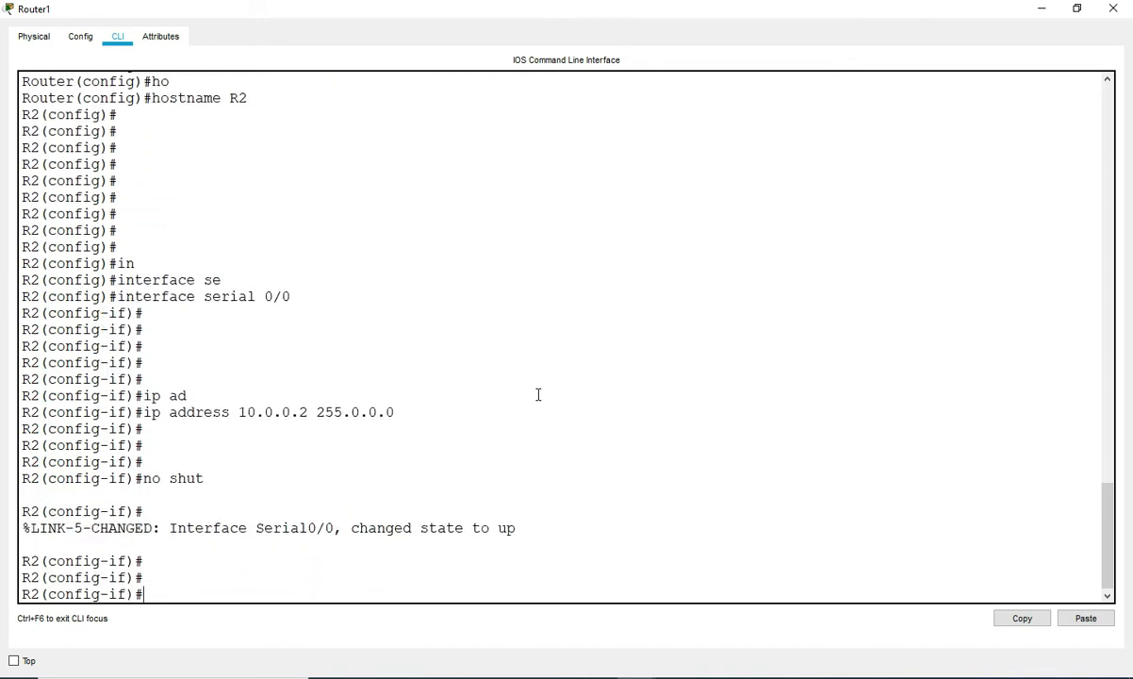
key(Return)
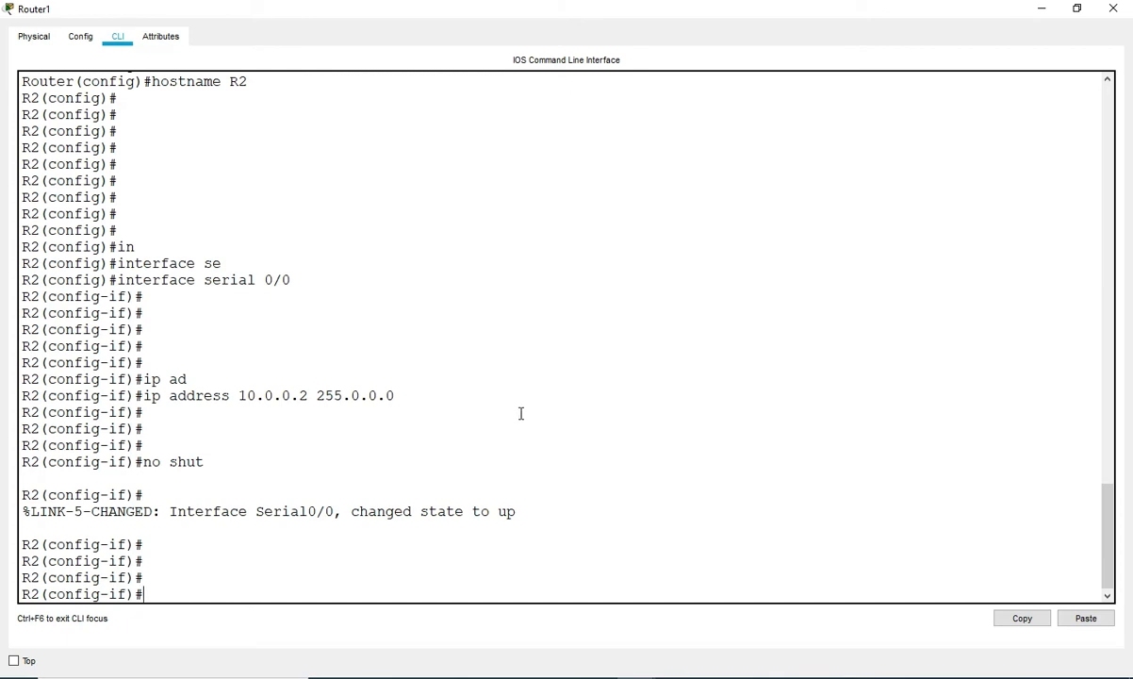
Check the state of the serial link between Router0 and Router1 in the topology.
double_click(184, 461)
click(1041, 8)
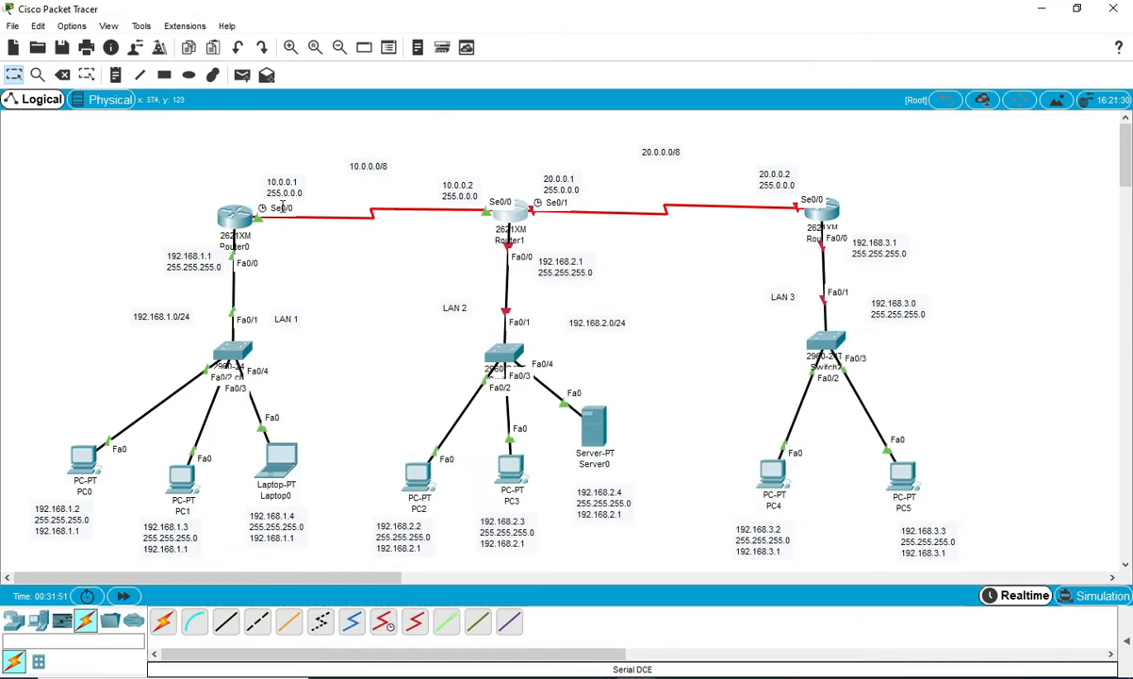
drag(242, 199, 269, 218)
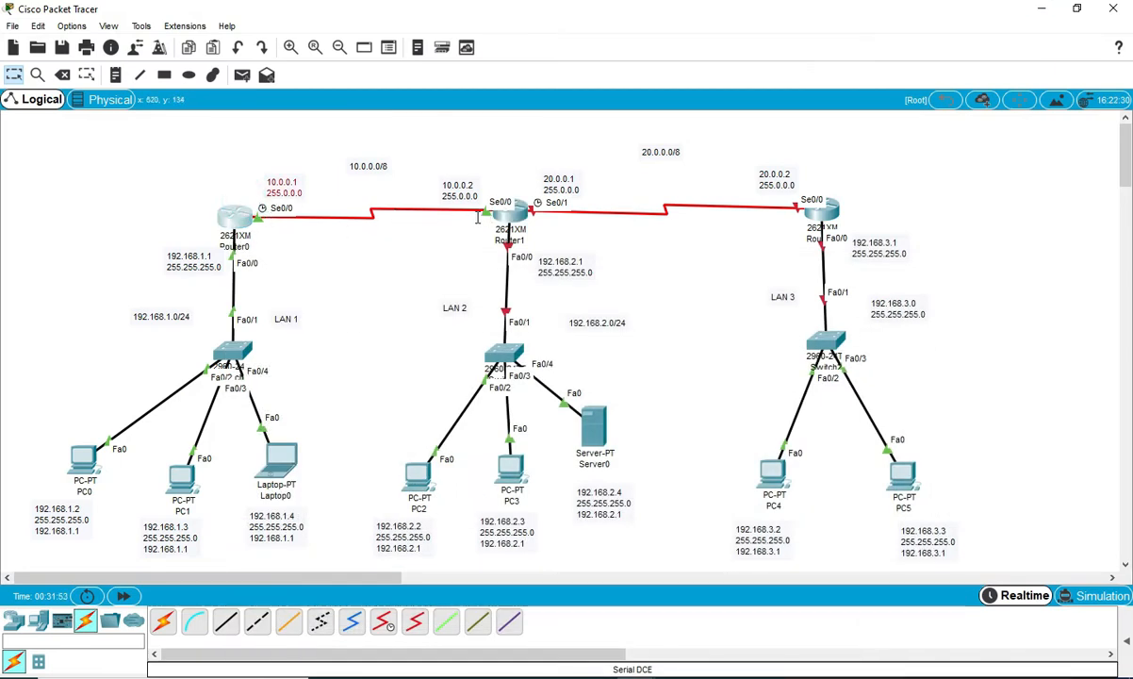
click(450, 245)
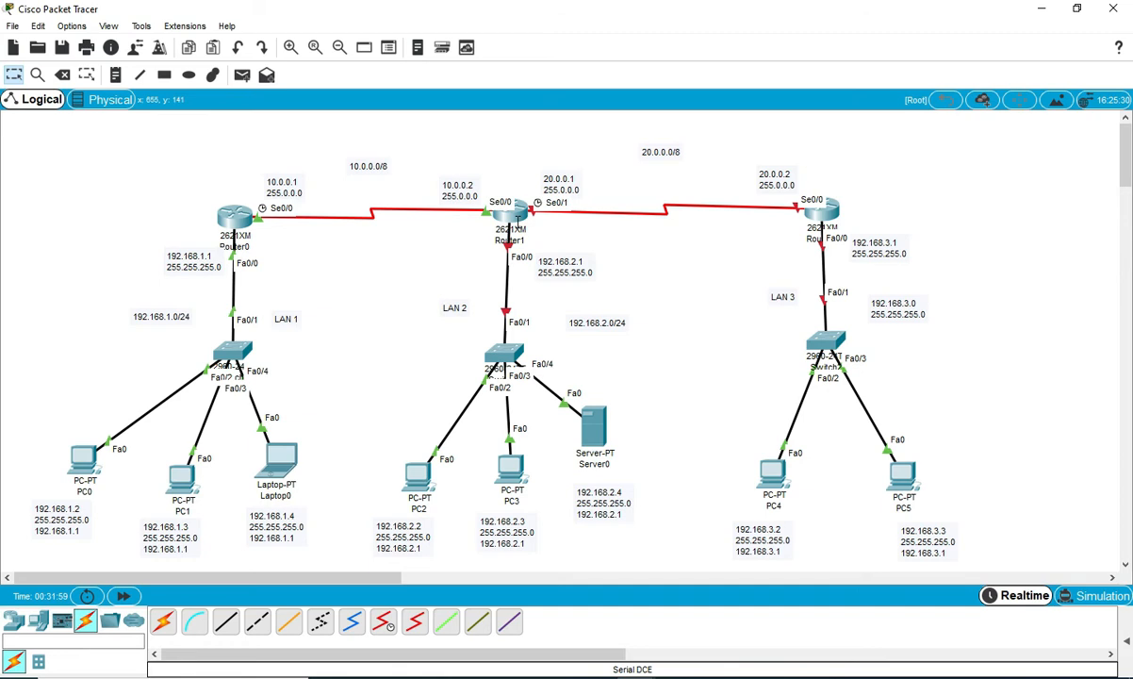
Reopen Router1's command line and exit the serial 0/0 interface configuration back to global configuration mode.
click(494, 204)
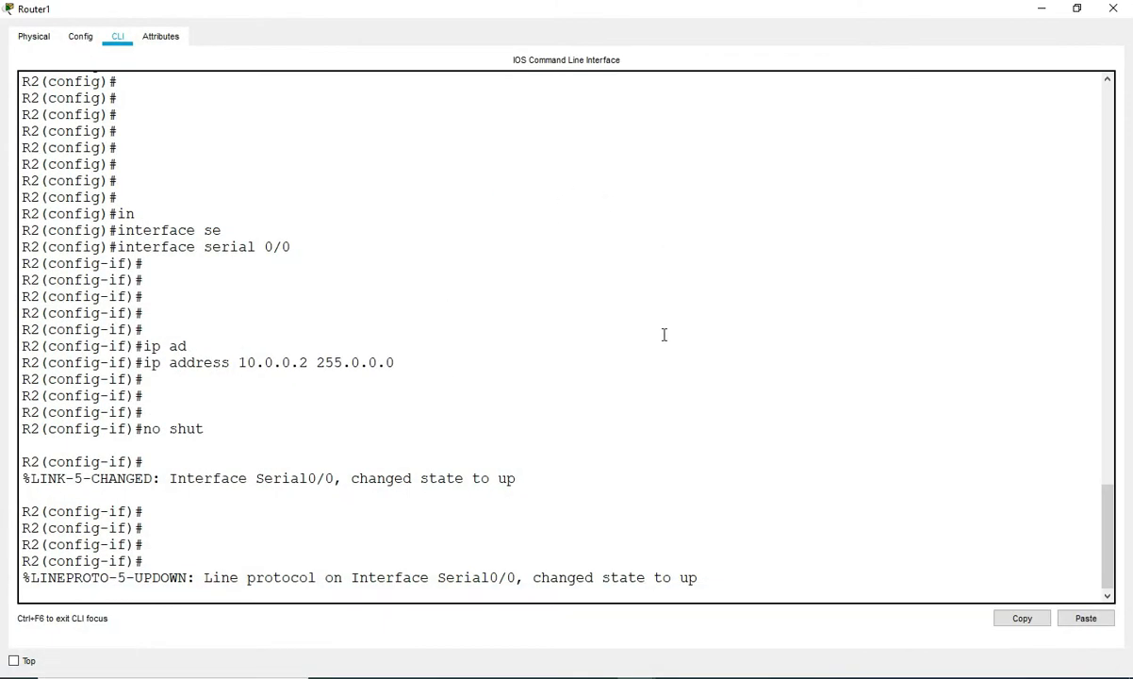
click(662, 339)
key(Return)
key(Return)
key(Return)
key(Return)
text(exit)
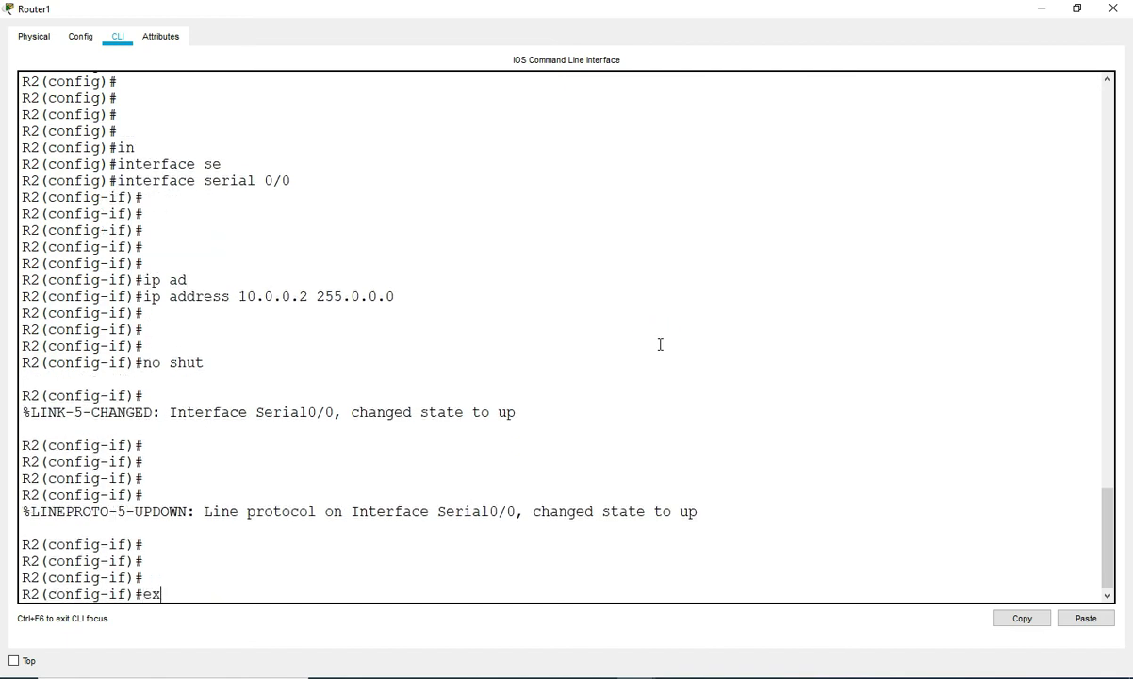
key(Return)
key(Return)
key(Return)
key(Return)
key(Return)
Enter interface configuration for serial 0/1 on R2 with the int se0/1 command.
text(int se0/)
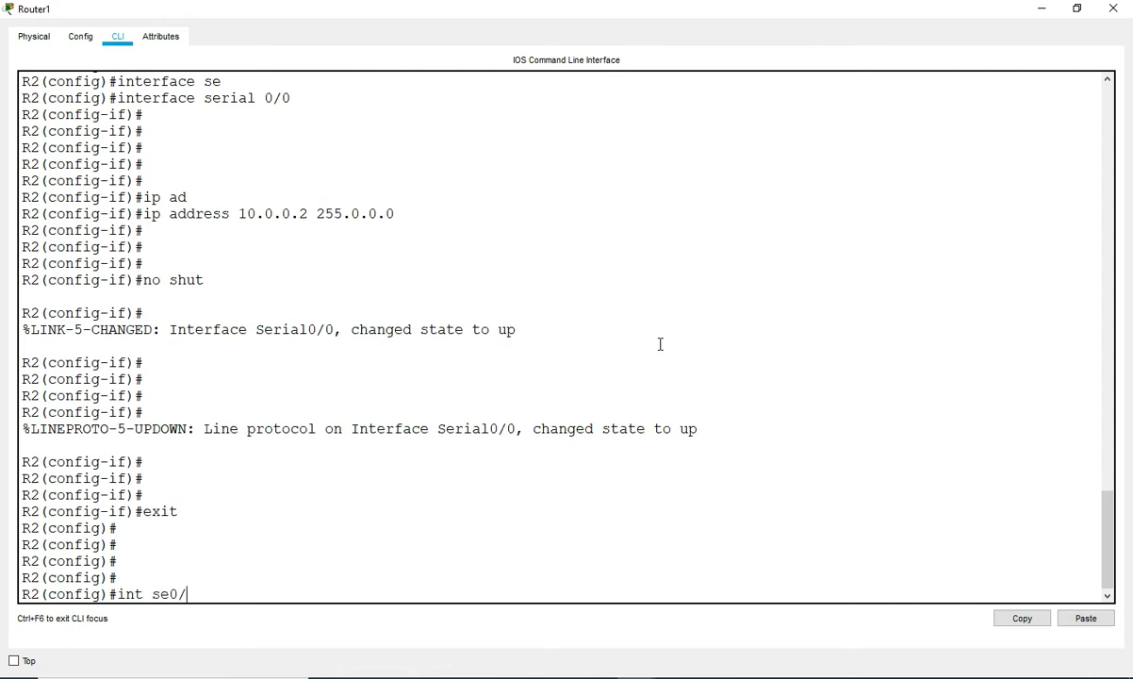
text(1)
key(Return)
key(Return)
key(Return)
key(Return)
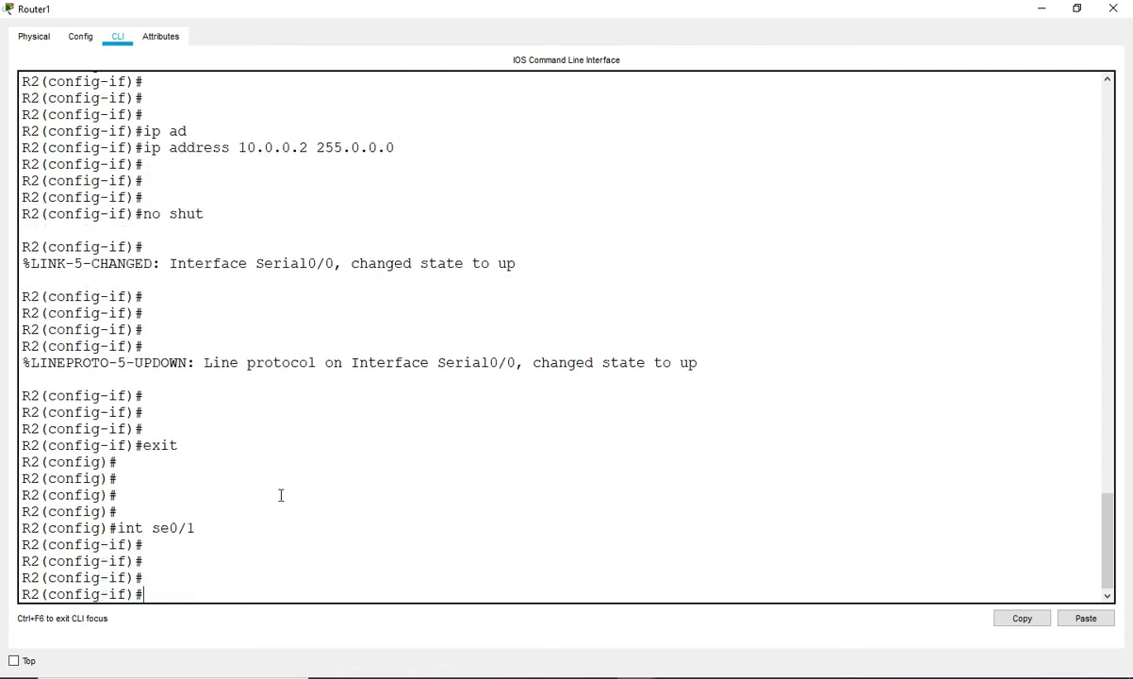
Review R2's earlier interface commands and check the address label for Router1's Se0/1 in the topology.
click(119, 511)
scroll(222, 340, up, 4)
drag(118, 220, 388, 241)
scroll(389, 241, down, 4)
drag(112, 524, 217, 526)
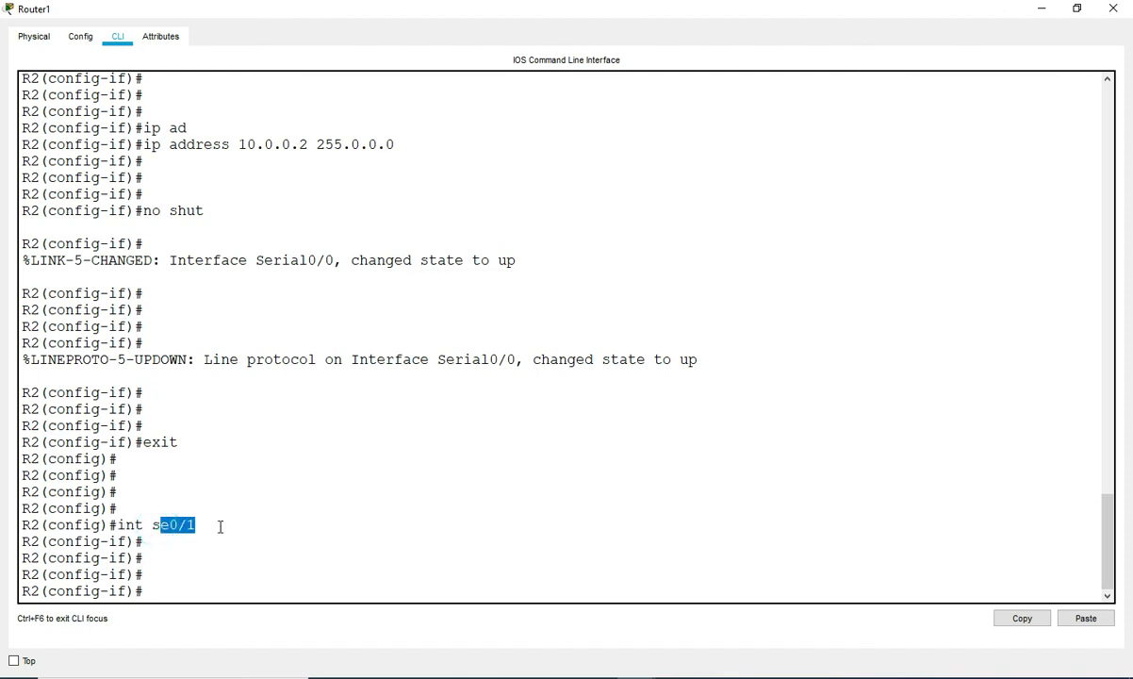
drag(504, 8, 461, 242)
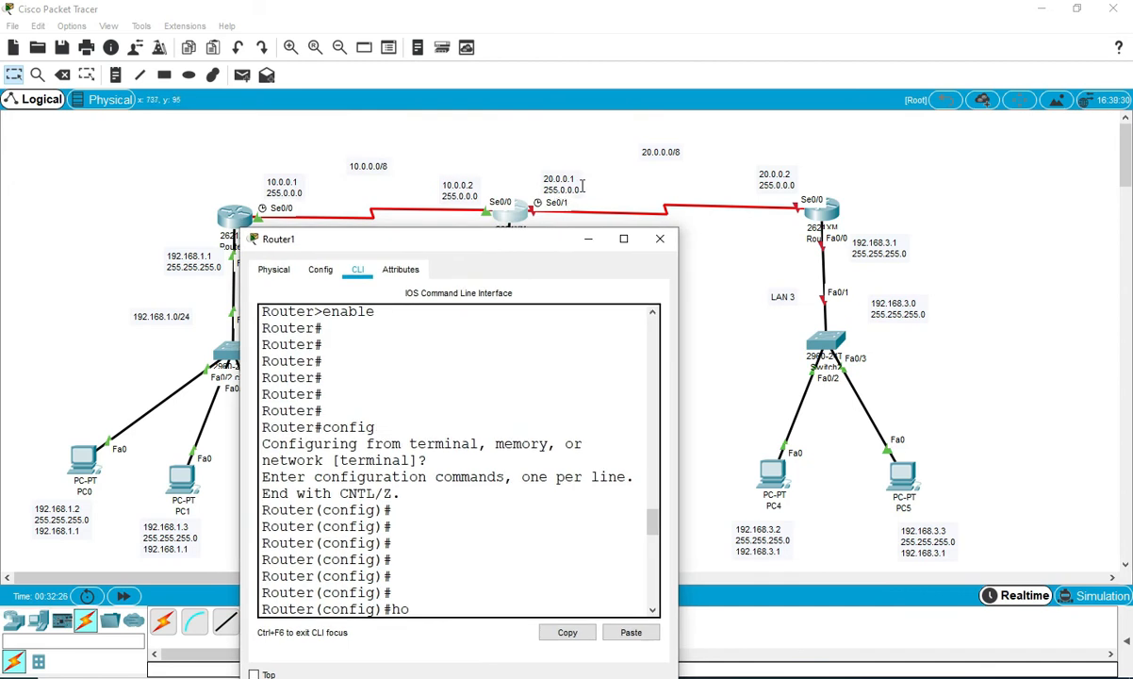
click(622, 238)
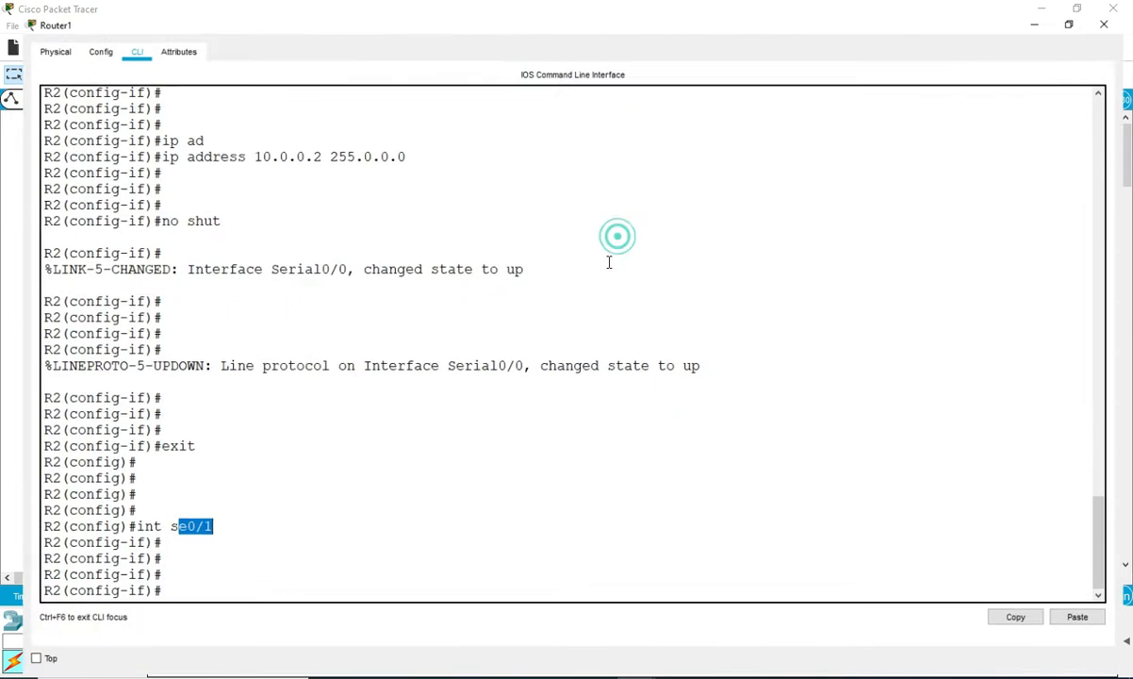
Assign IP address 20.0.0.1 with subnet mask 255.0.0.0 to R2's serial 0/1 interface.
key(Return)
key(Return)
text(ip add 20.0.0.1 255.0)
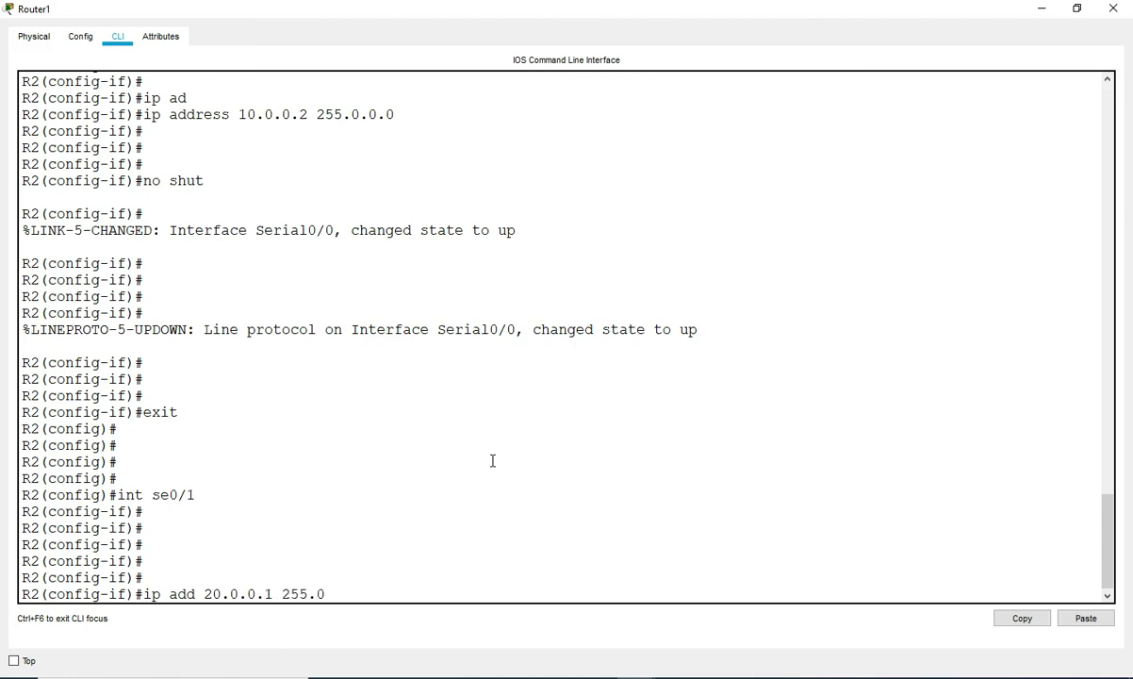
text(.0.0)
key(Return)
key(Return)
key(Return)
key(Return)
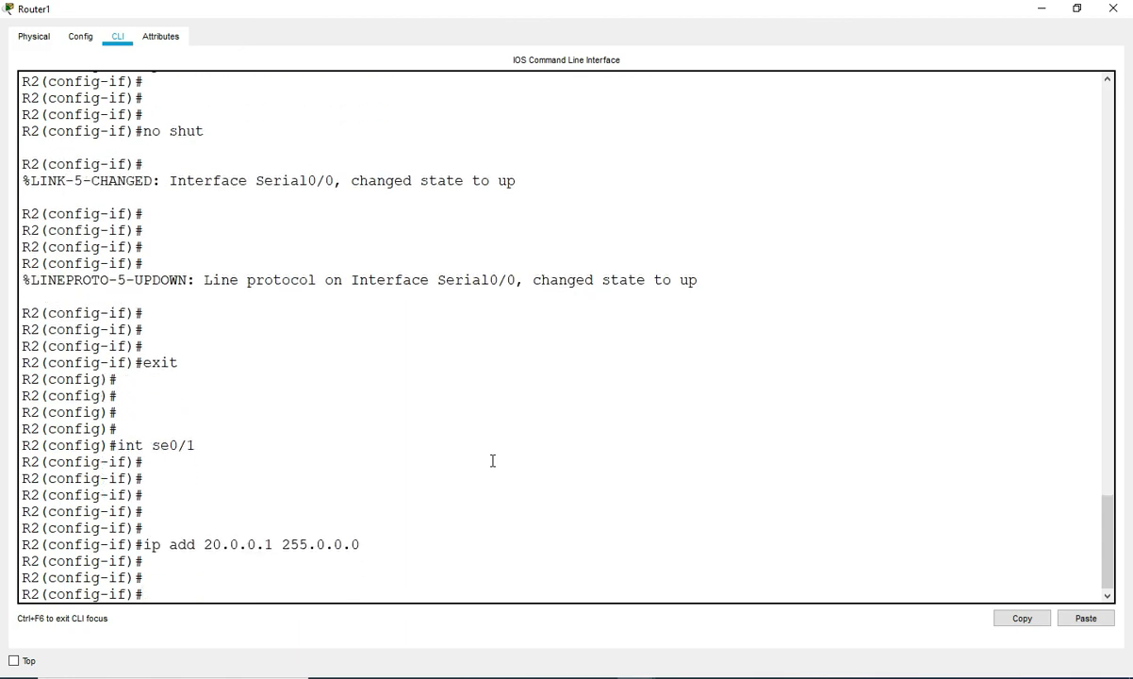
Enable R2's serial 0/1 interface with no shut and exit its interface configuration.
text(no shut)
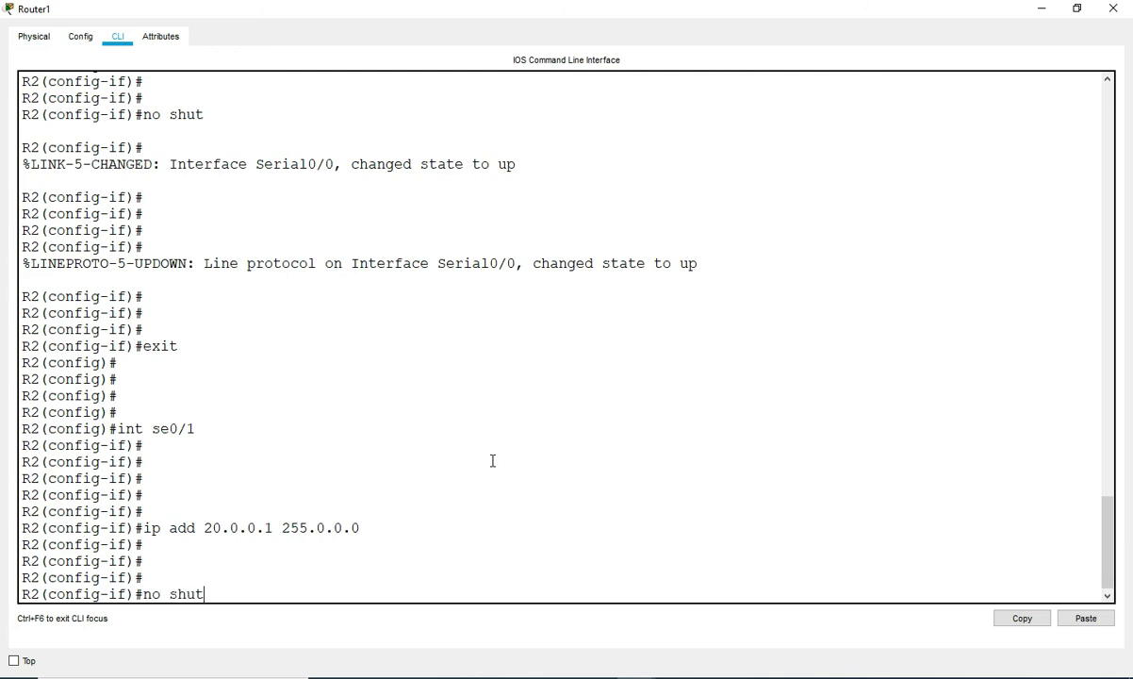
key(Return)
key(Return)
key(Return)
key(Return)
text(exit)
key(Return)
key(Return)
key(Return)
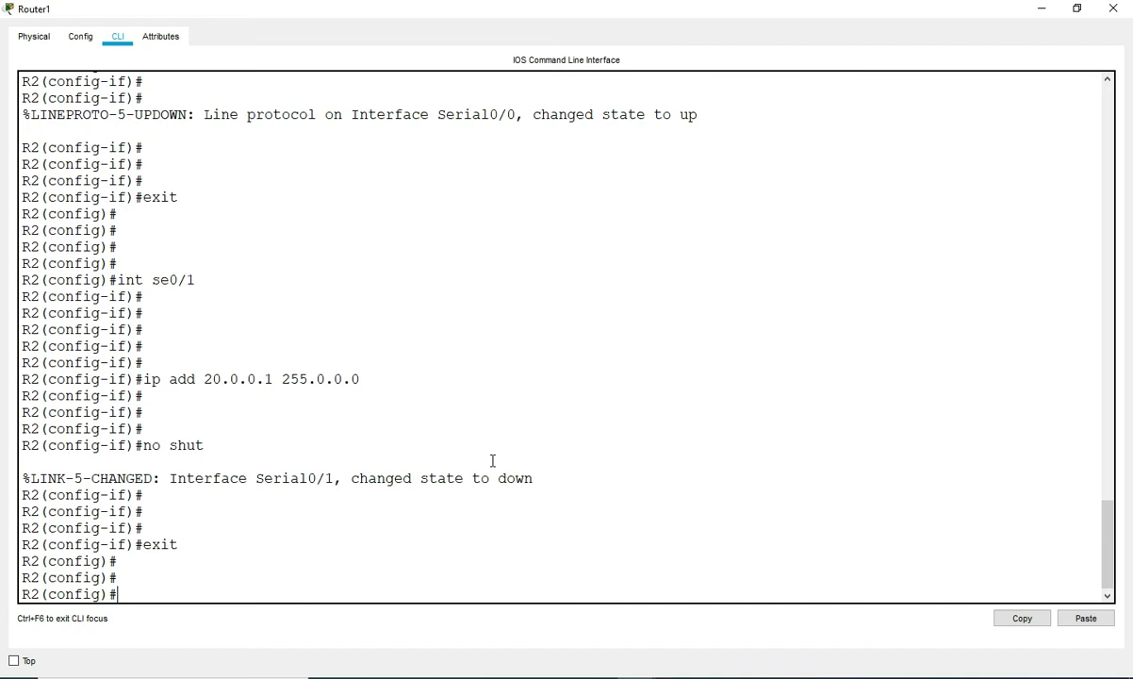
Check Router1's Fa0/0 address label in the topology and enter interface configuration for fa0/0 on R2.
double_click(587, 9)
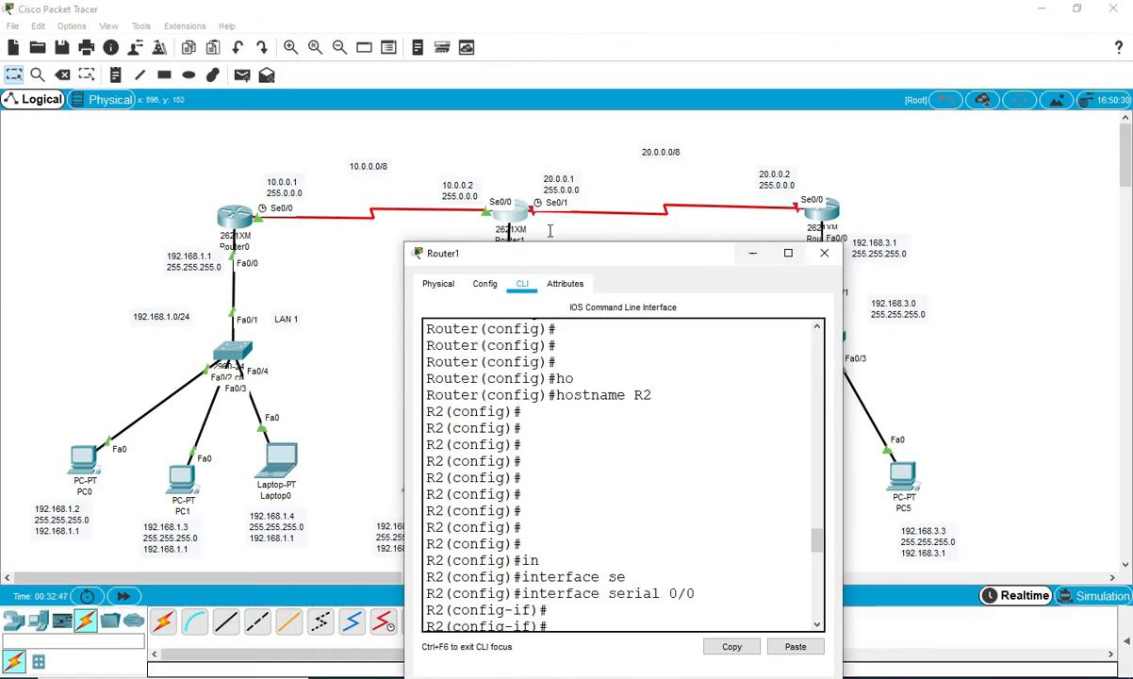
drag(549, 255, 528, 306)
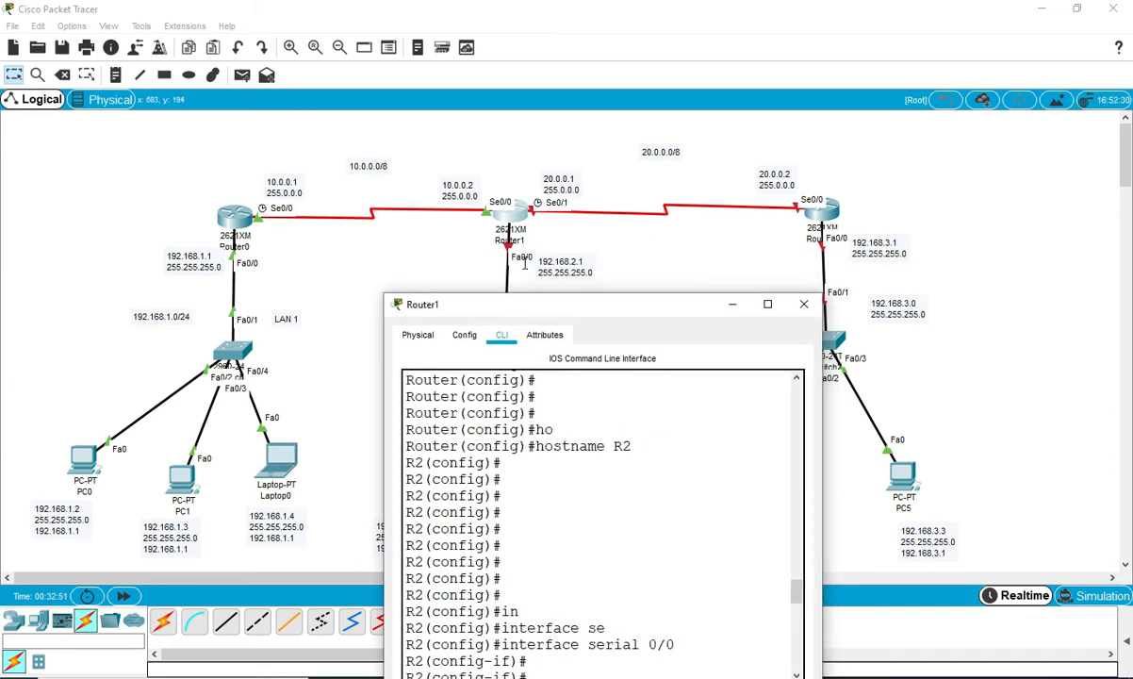
click(762, 302)
key(Return)
key(Return)
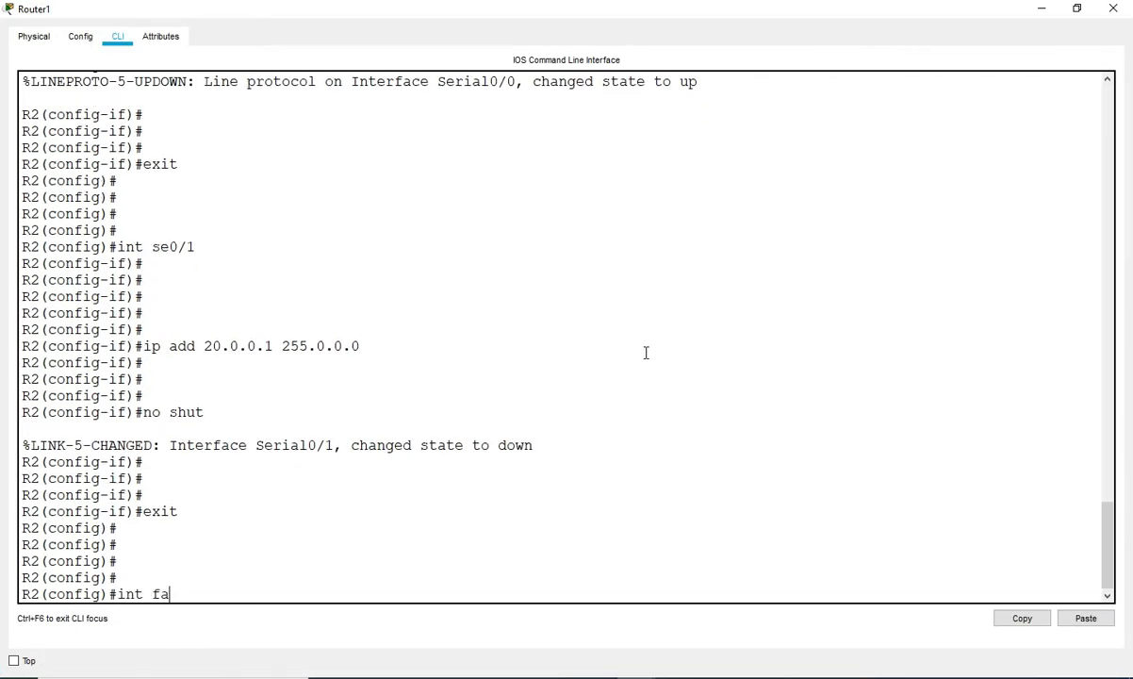
text(int fa0/0)
key(Return)
key(Return)
key(Return)
key(Return)
Assign IP address 192.168.2.1 with subnet mask 255.255.255.0 to R2's FastEthernet 0/0 interface.
text(ip add 192.168.2.1 2)
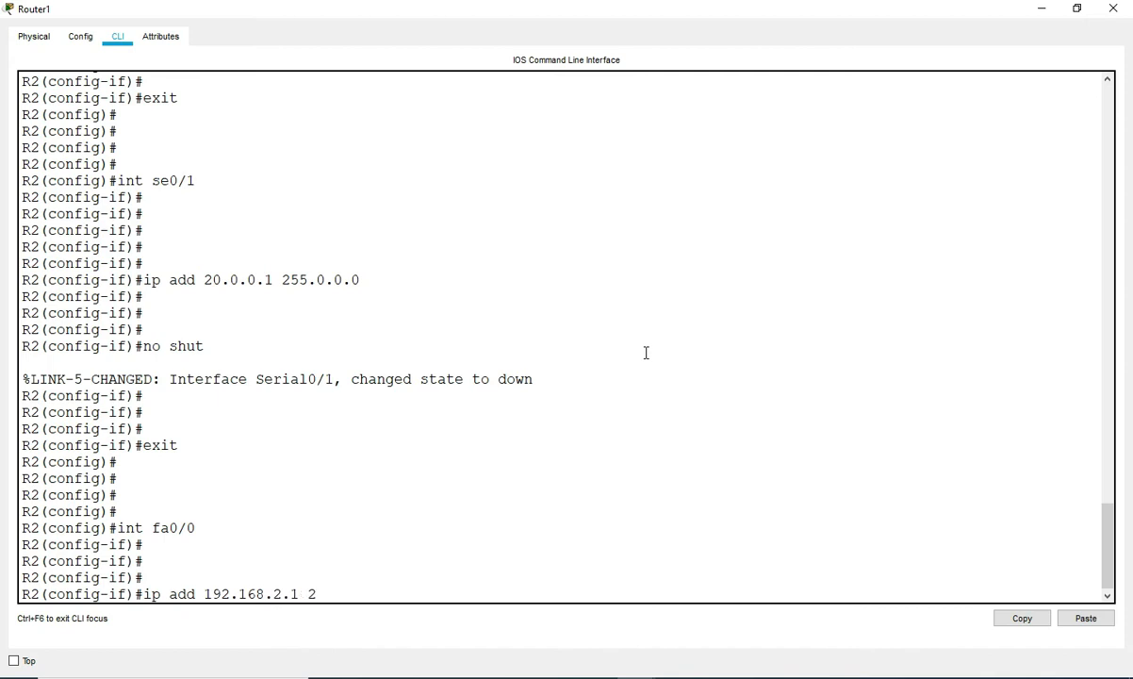
text(55.255.255.0)
key(Return)
key(Return)
key(Return)
Enable R2's FastEthernet 0/0 interface with no shut and exit to global configuration mode.
text(no shut)
key(Return)
key(Return)
key(Return)
key(Return)
key(Return)
key(Return)
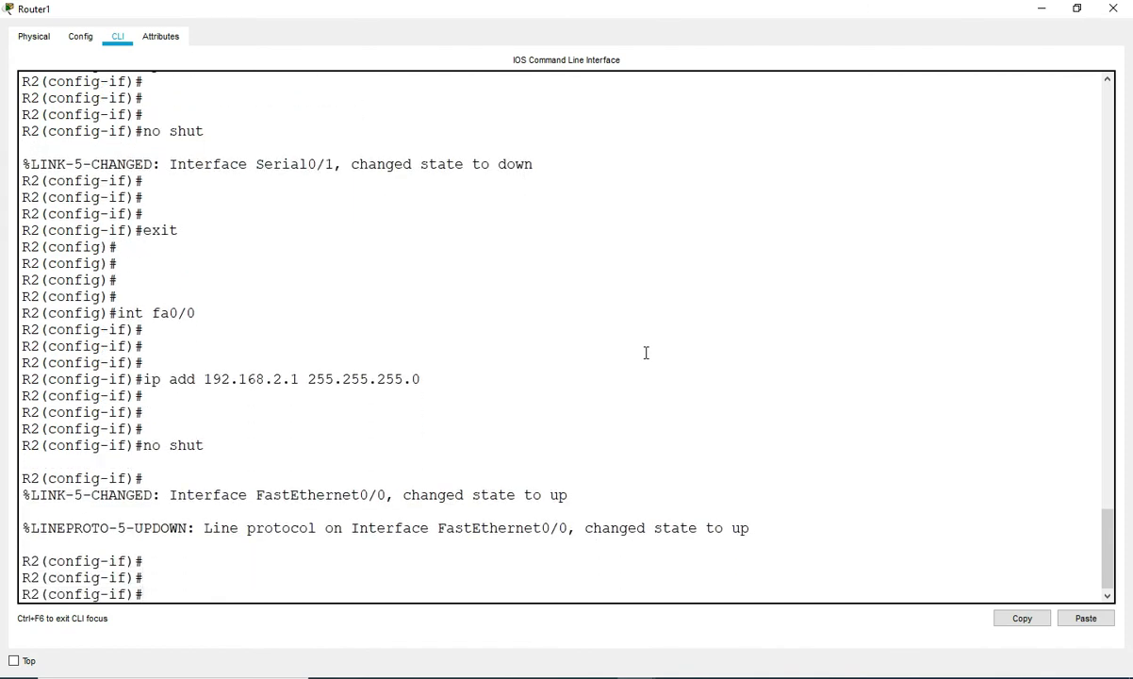
text(exit)
key(Return)
key(Return)
key(Return)
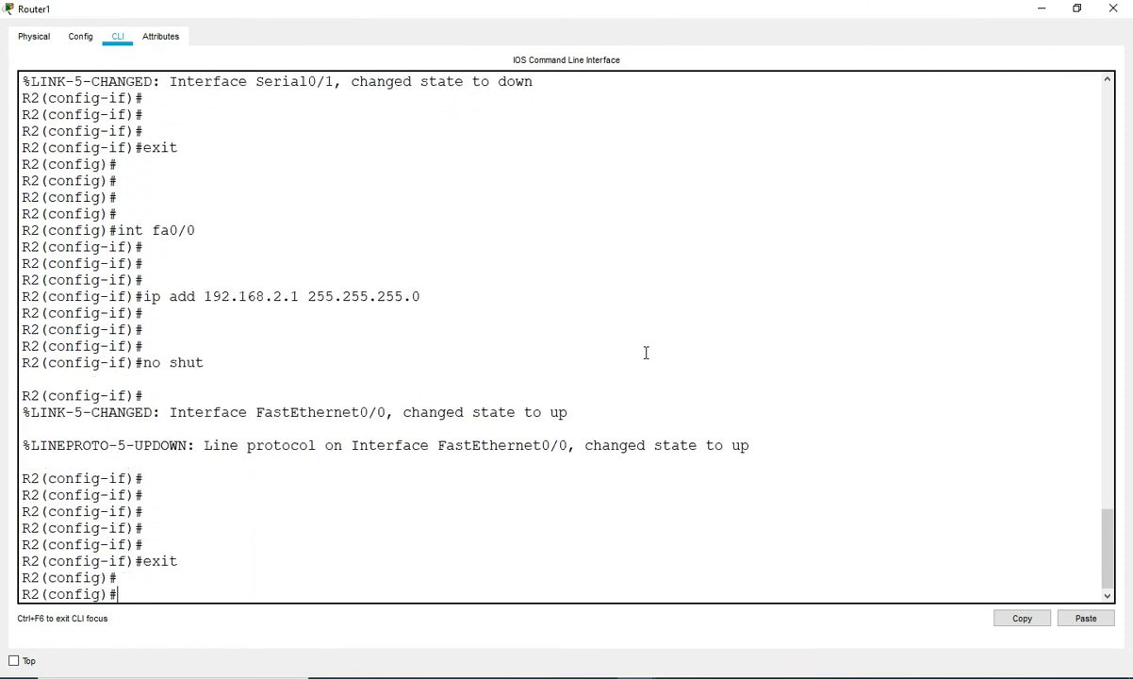
Minimize Router1's window after checking its links in the topology, and open Router2's command line at full size.
double_click(630, 6)
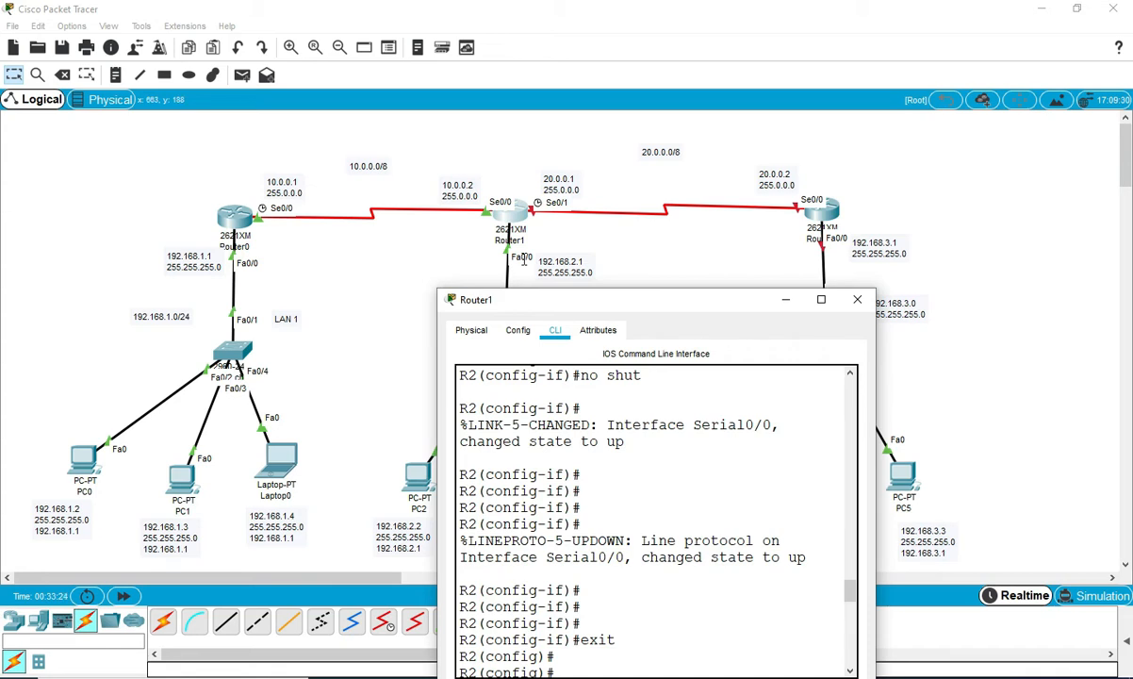
click(785, 300)
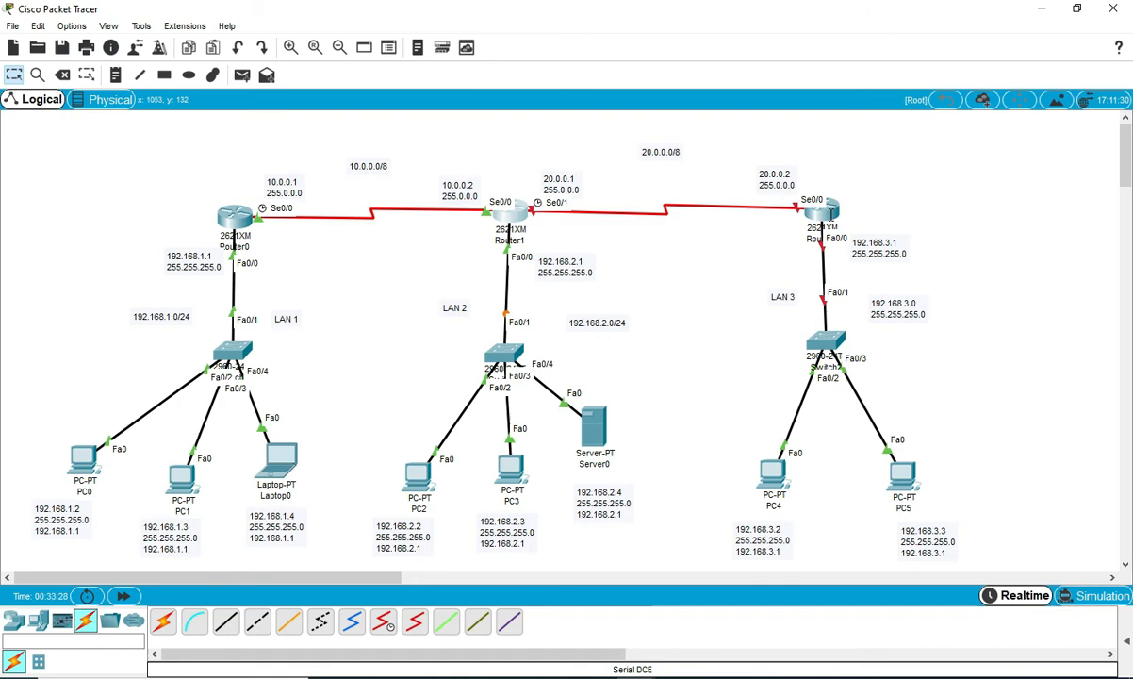
click(818, 209)
click(466, 137)
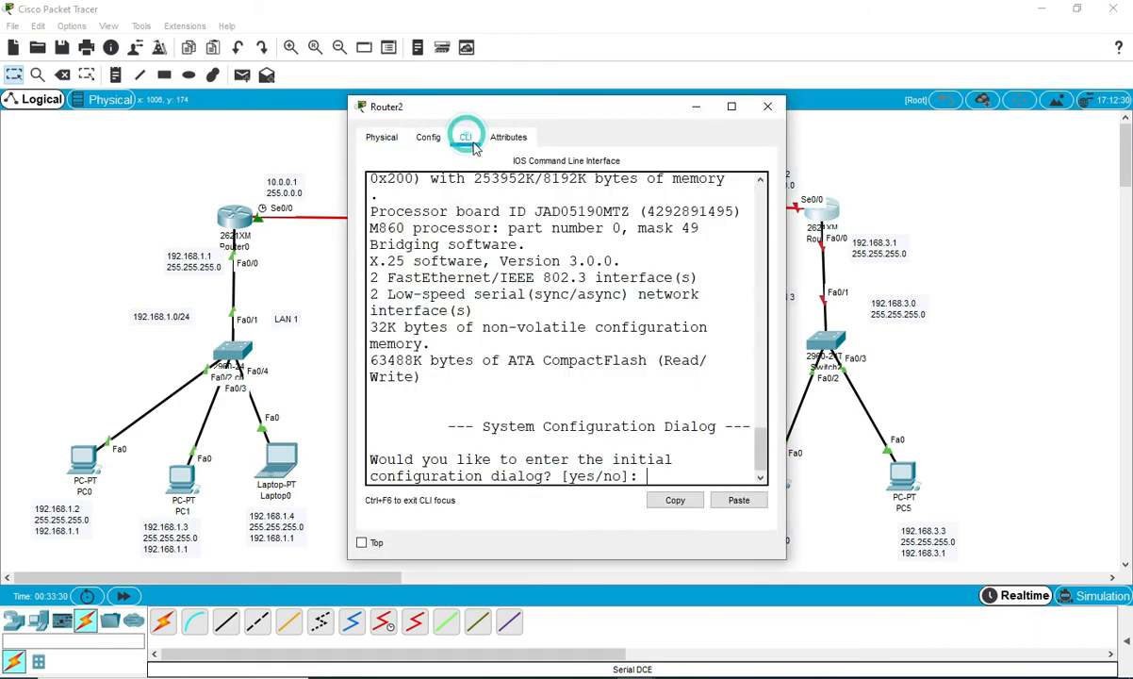
click(731, 108)
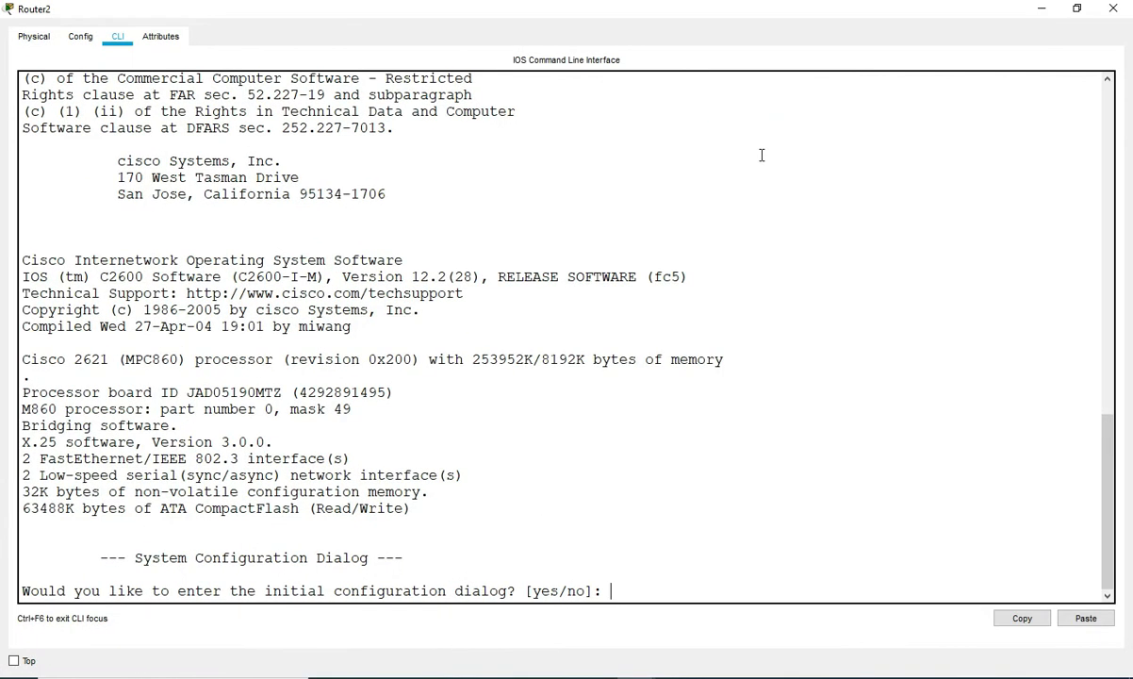
Decline Router2's initial configuration dialog and start its user command prompt.
text(n)
key(Return)
key(Return)
key(Return)
key(Return)
key(Return)
key(Return)
key(Return)
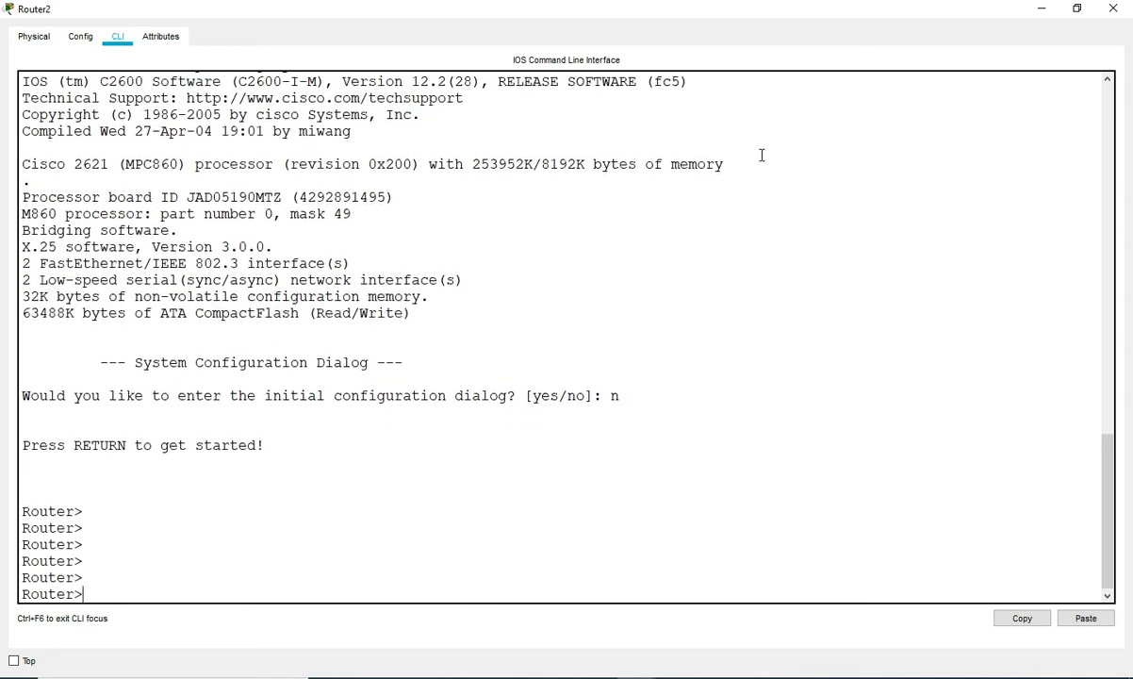
Enter privileged mode on Router2 with the enable command.
text(en)
key(Tab)
key(Return)
key(Return)
key(Return)
key(Return)
key(Return)
key(Return)
key(Return)
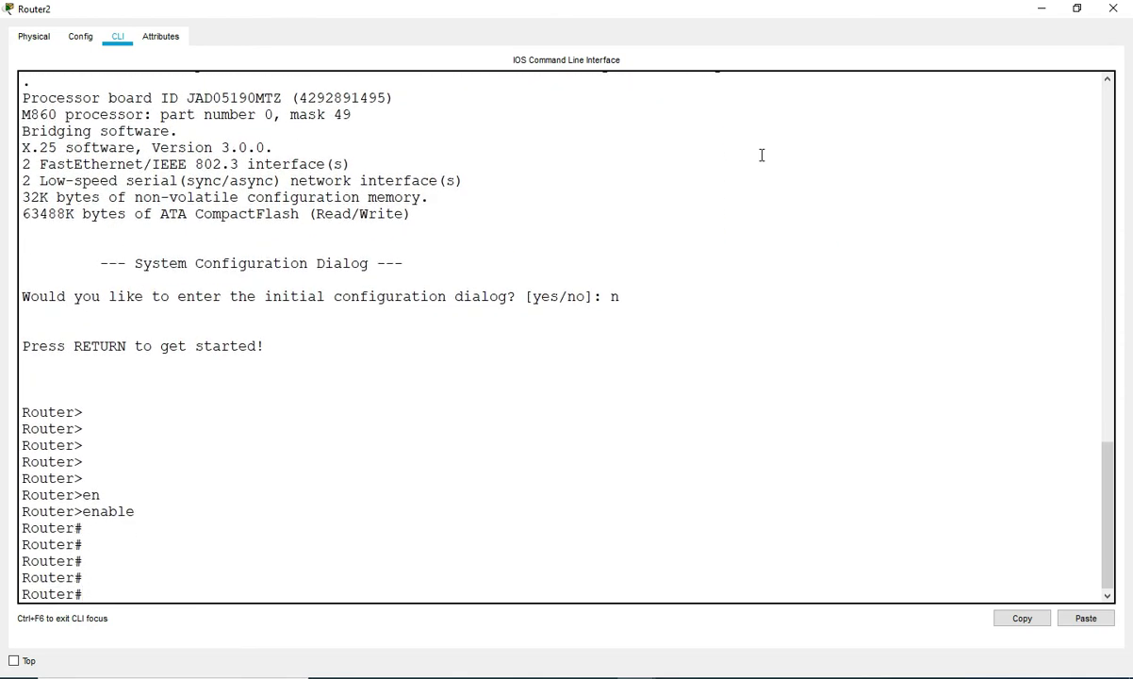
Enter global configuration mode on Router2 with the config command, accepting the default terminal source.
text(config)
key(Return)
key(Return)
key(Return)
key(Return)
key(Return)
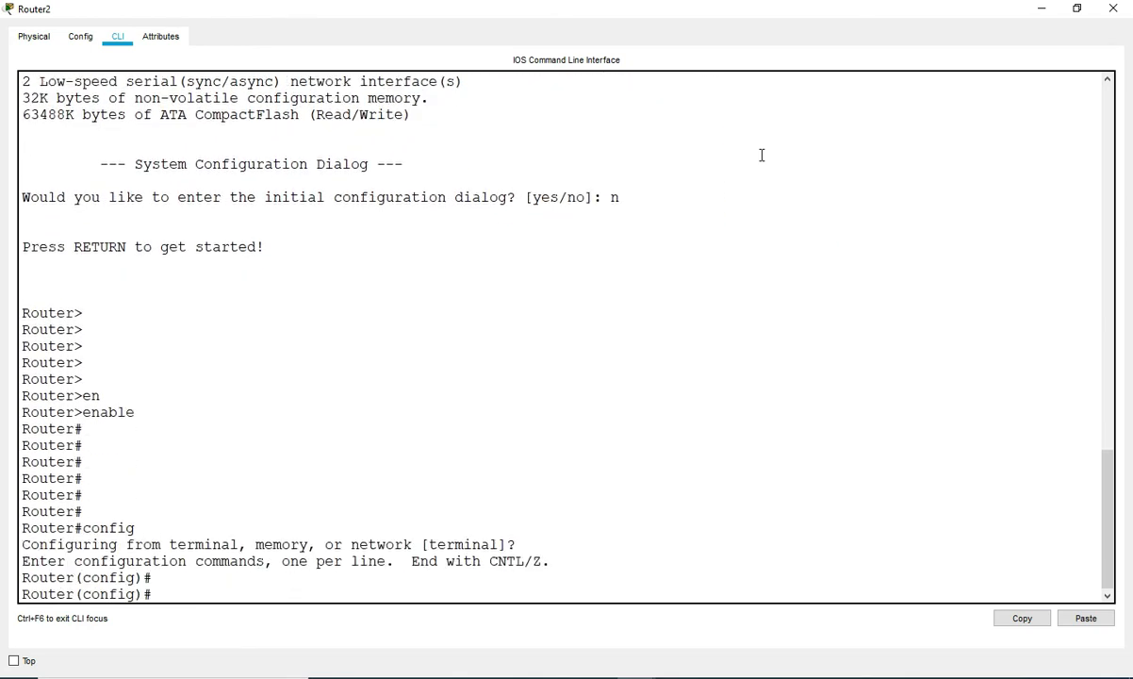
Set Router2's hostname to R3.
text(ho)
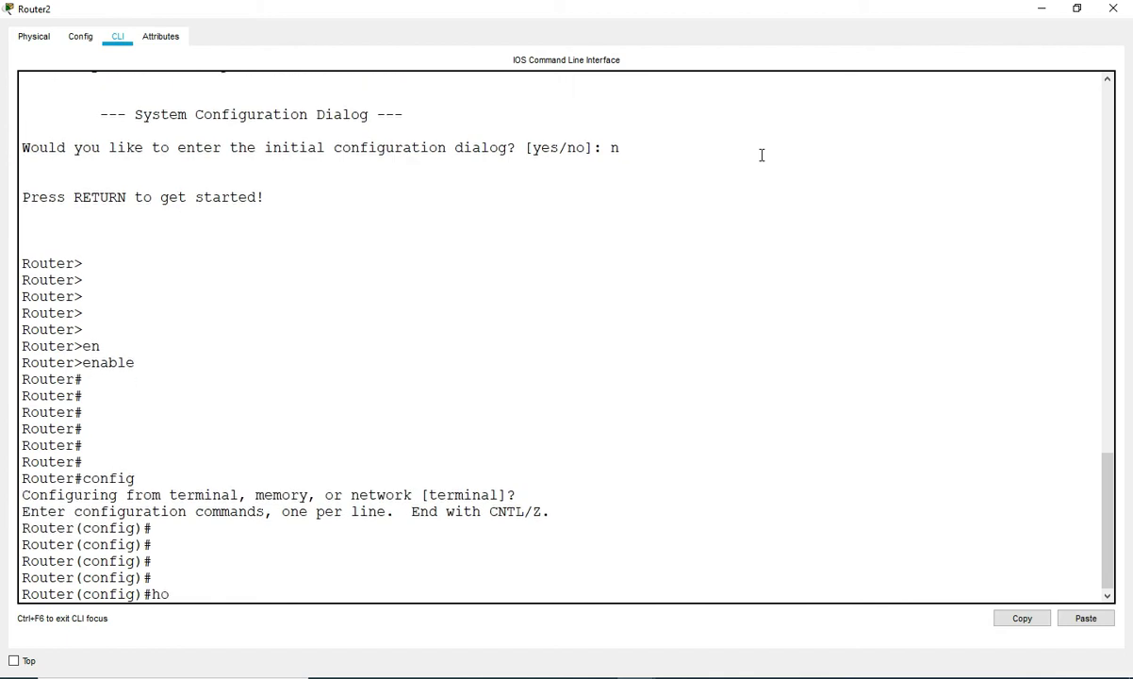
key(Tab)
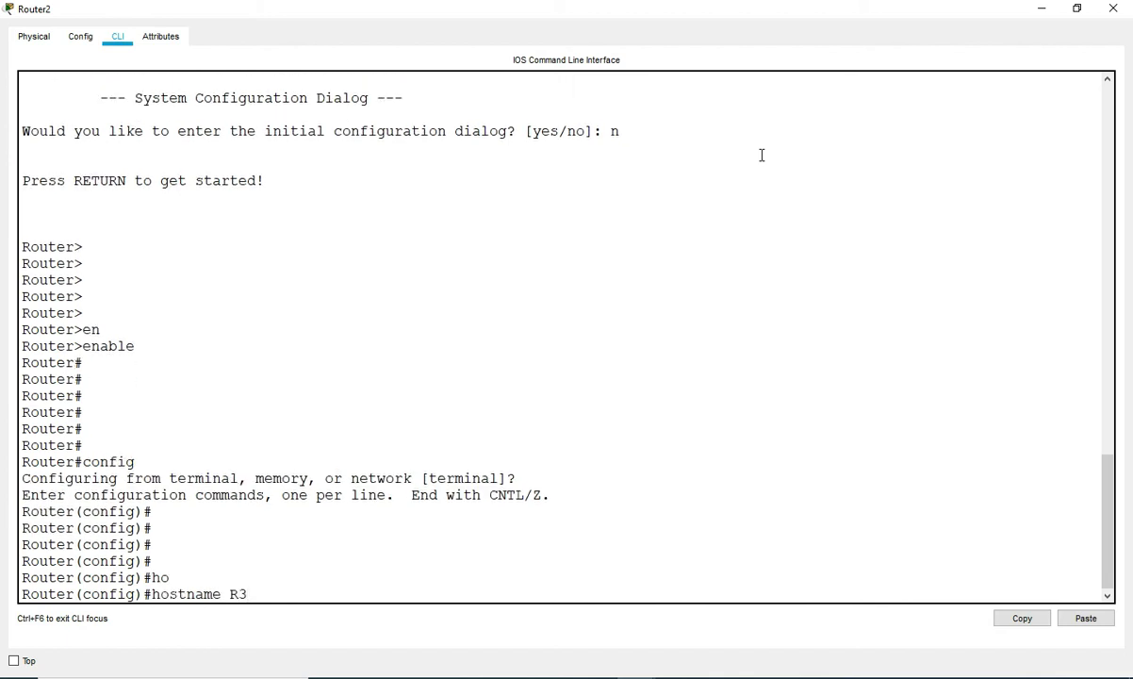
text(R3)
key(Return)
key(Return)
key(Return)
key(Return)
key(Return)
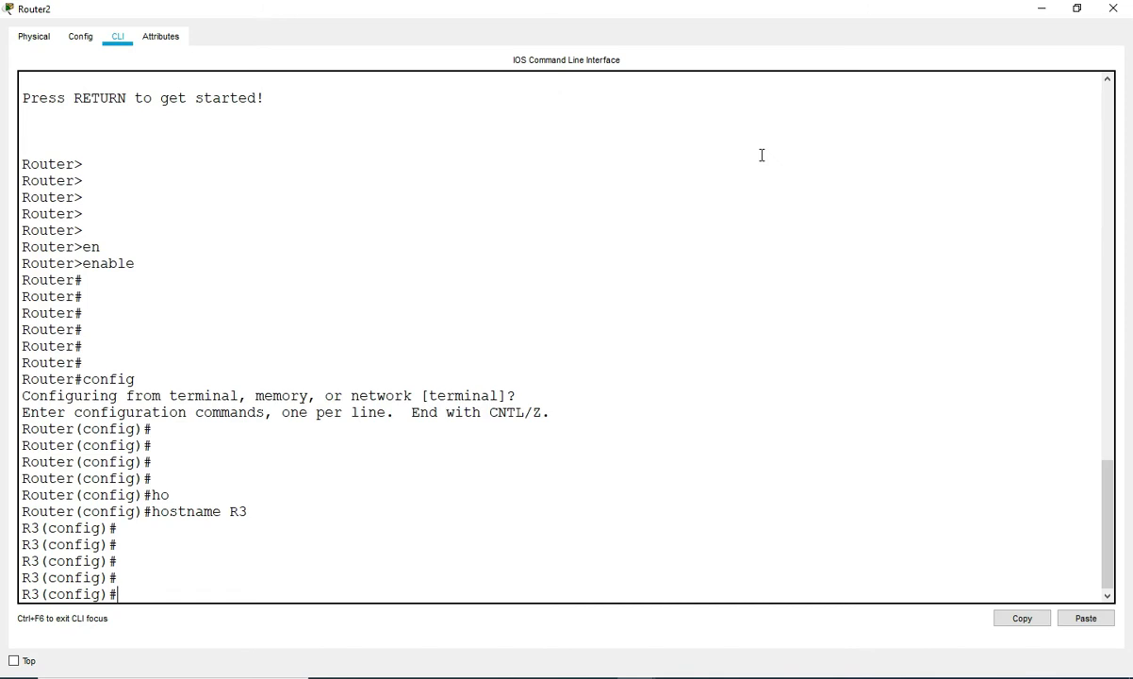
key(Return)
key(Return)
key(Return)
key(Return)
Enter R3's serial 0/0 interface configuration and assign IP address 20.0.0.2 with subnet mask 255.0.0.0.
text(int se0/0)
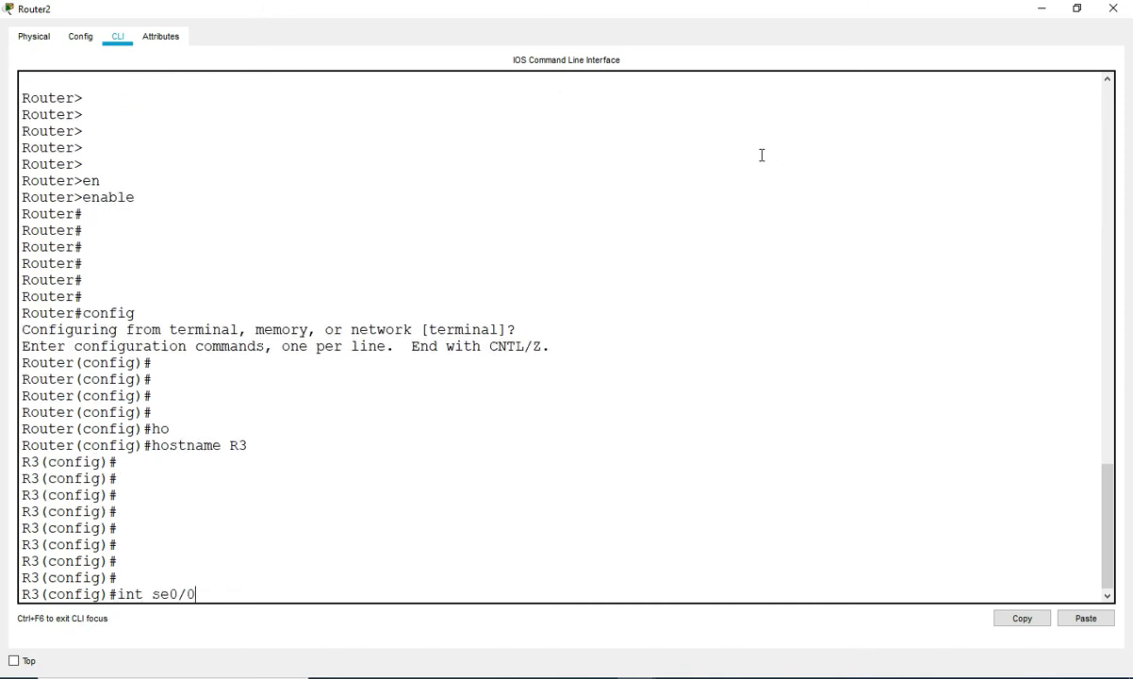
key(Return)
key(Return)
text(ip add 20.0.0.2 255.0.0.)
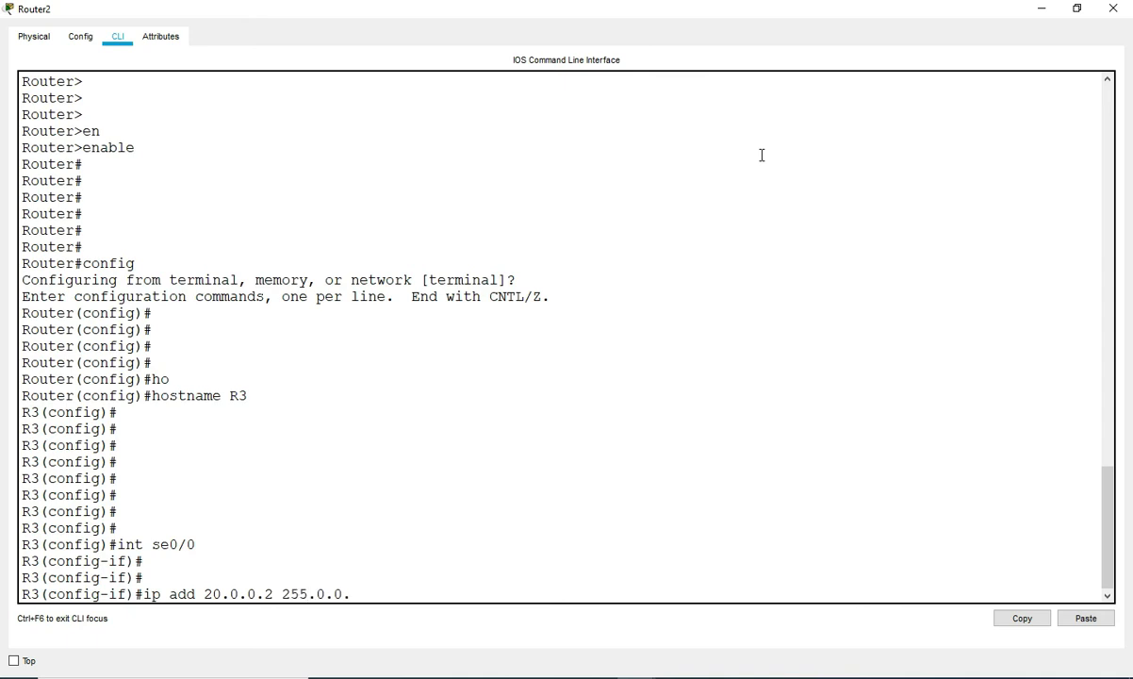
text(0)
key(Return)
key(Return)
key(Return)
Enable R3's serial 0/0 interface with the no shut command.
text(no s)
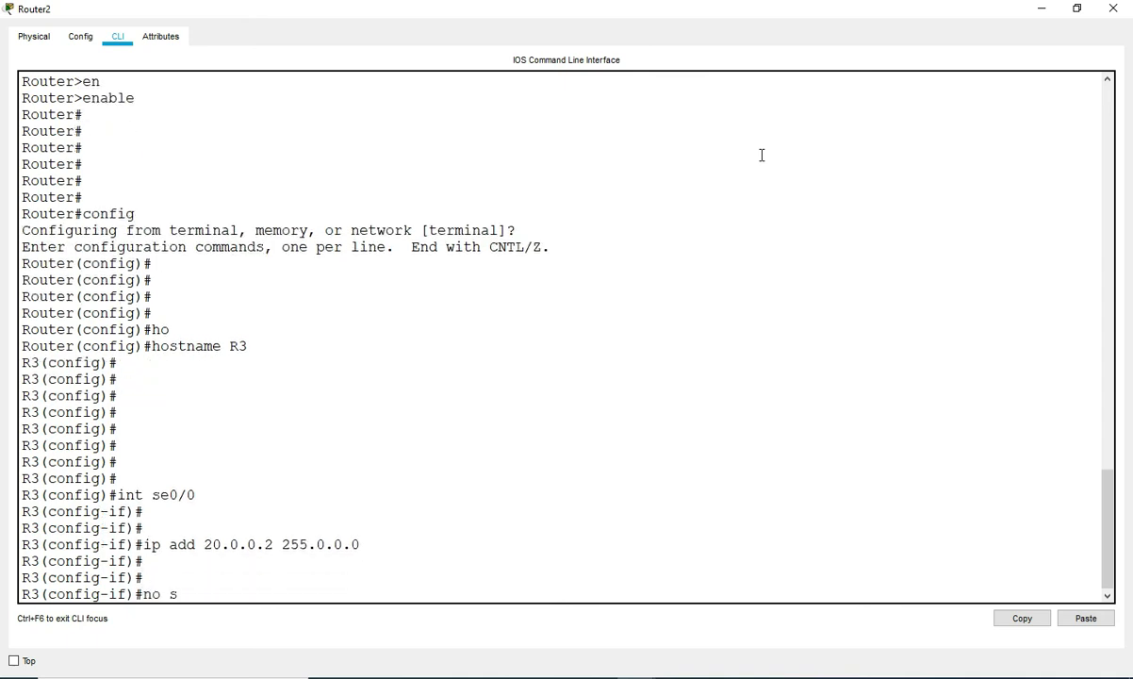
text(hut)
key(Return)
key(Return)
key(Return)
key(Return)
key(Return)
key(Return)
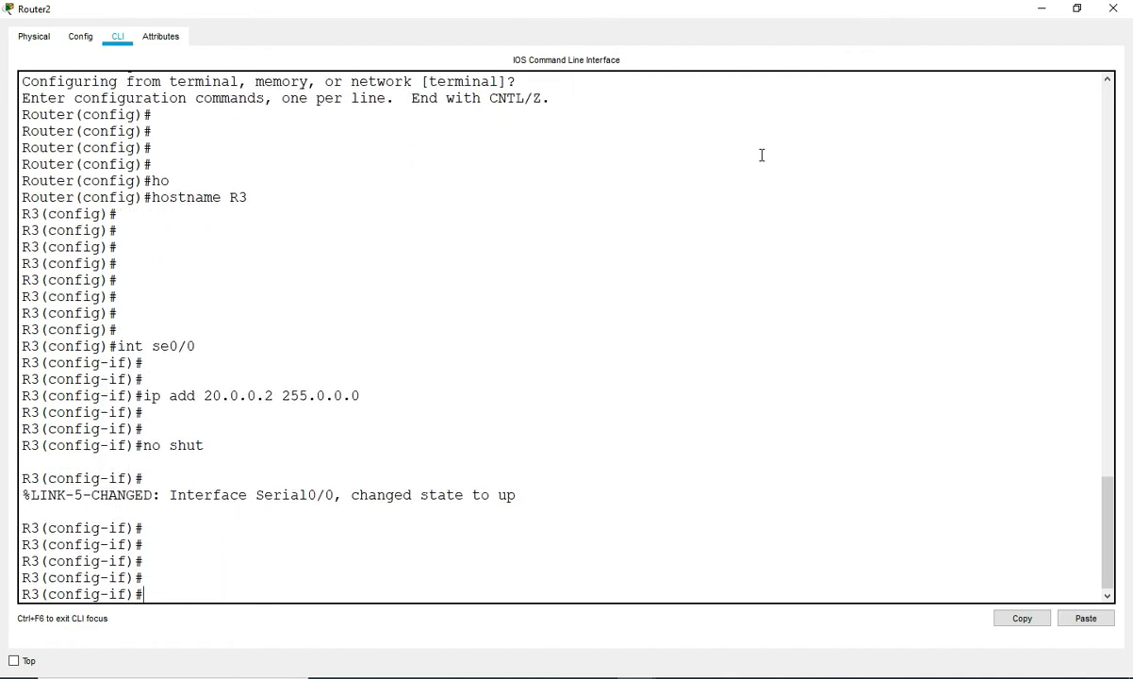
Exit R3's serial 0/0 interface configuration back to global configuration mode.
key(Return)
key(Return)
key(Return)
key(Return)
key(Return)
key(Return)
key(Return)
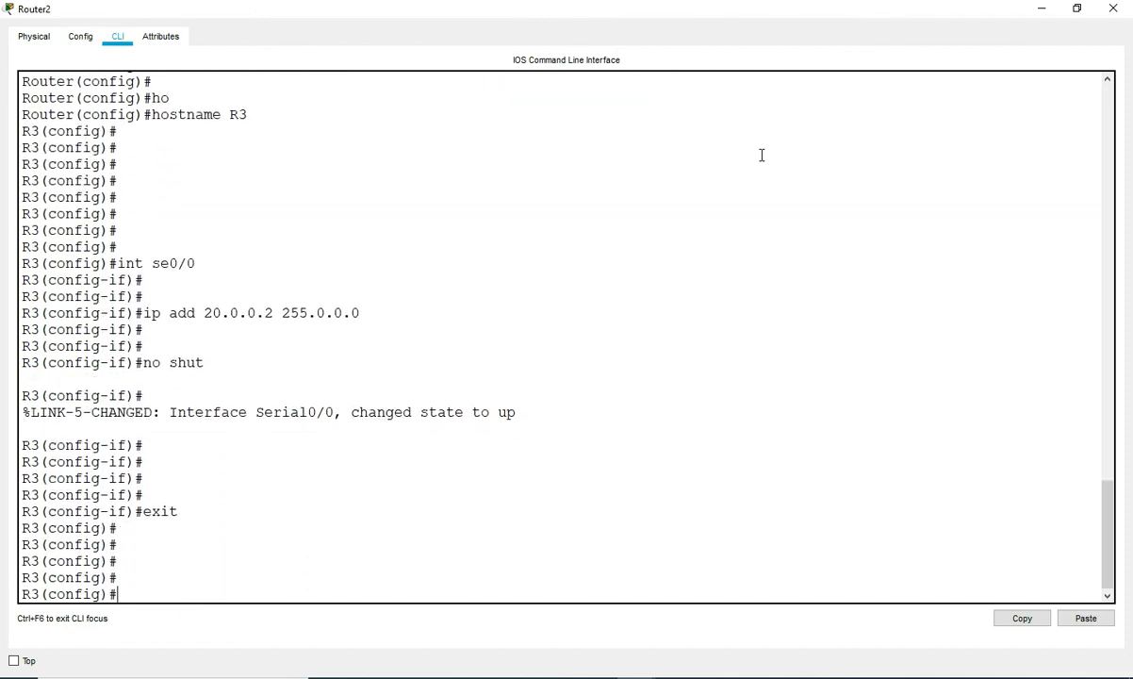
Enter interface configuration for fa0/0 on R3.
text(int)
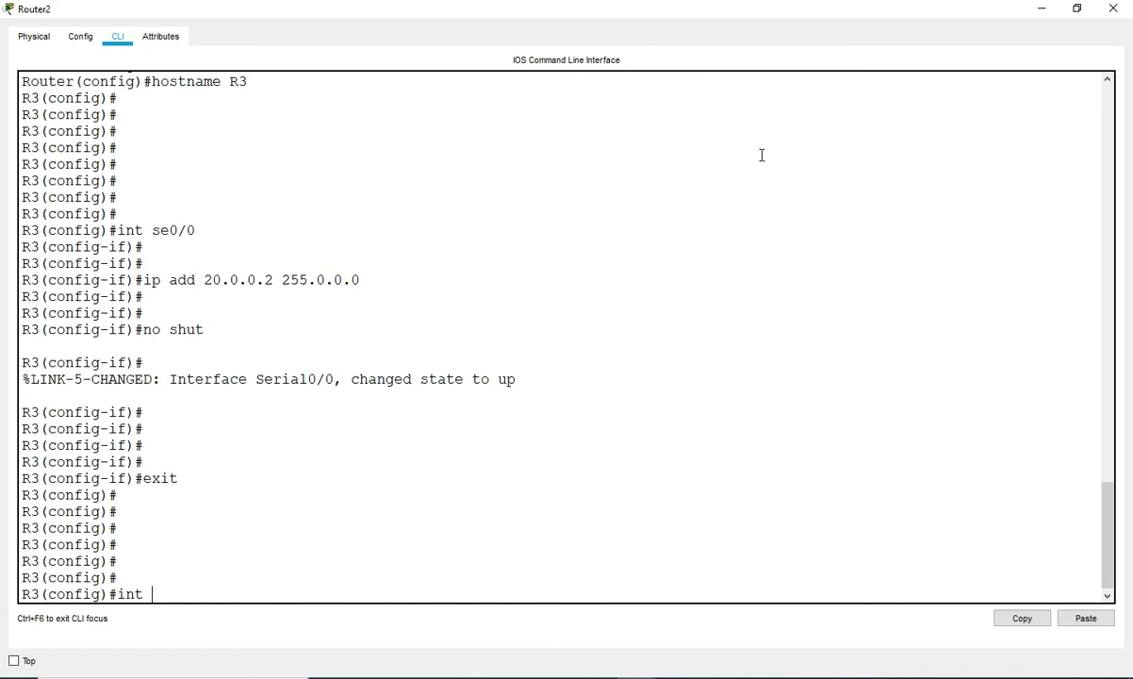
text( fa0/0)
key(Return)
key(Return)
key(Return)
key(Return)
key(Return)
key(Return)
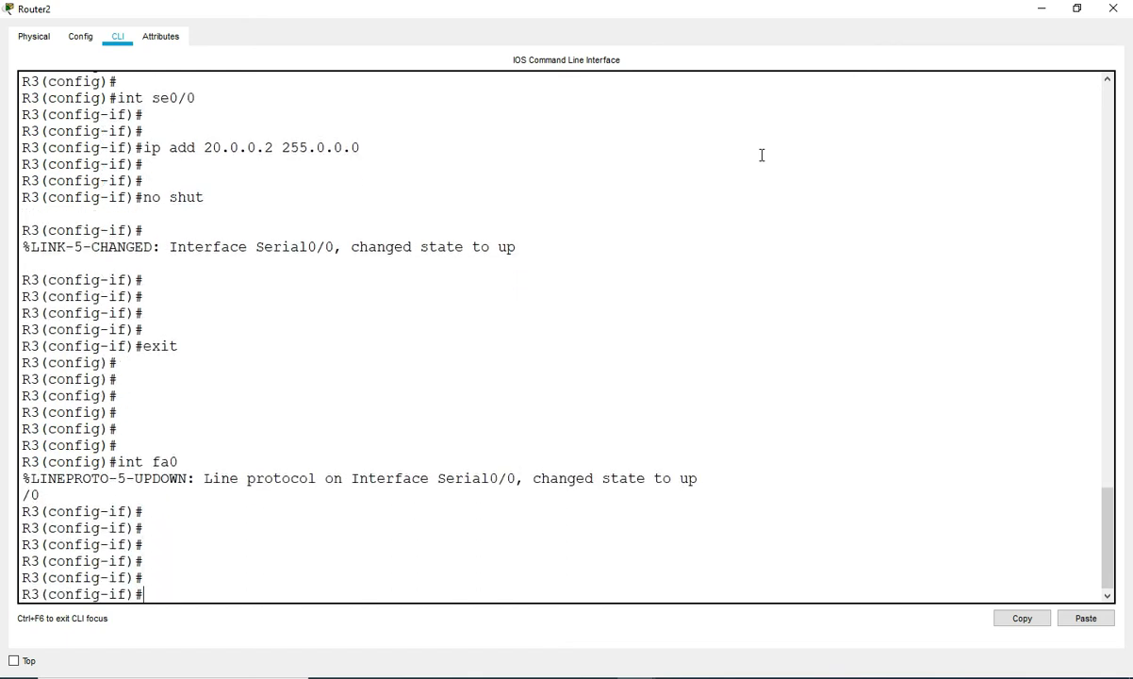
Re-enter R3's fa0/0 interface configuration and assign IP address 192.168.3.1 with subnet mask 255.255.255.0.
key(Up)
key(Return)
key(Return)
key(Return)
text(ip add 192.168.3.1)
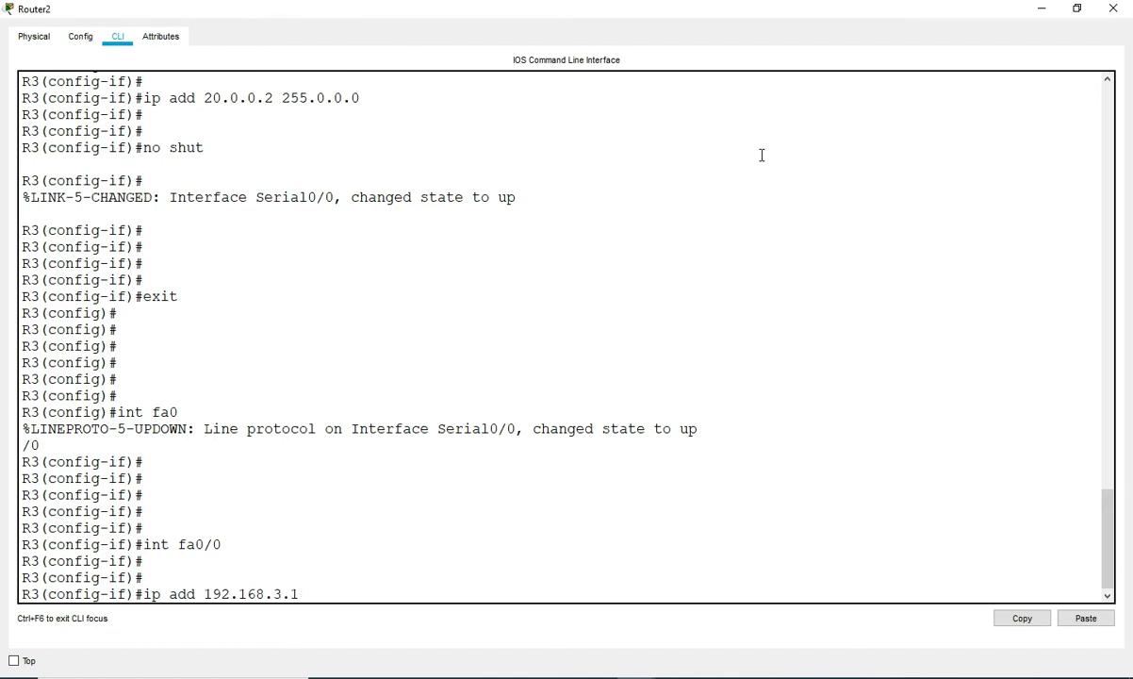
text(55.255.255.0)
key(Return)
key(Return)
key(Return)
key(Return)
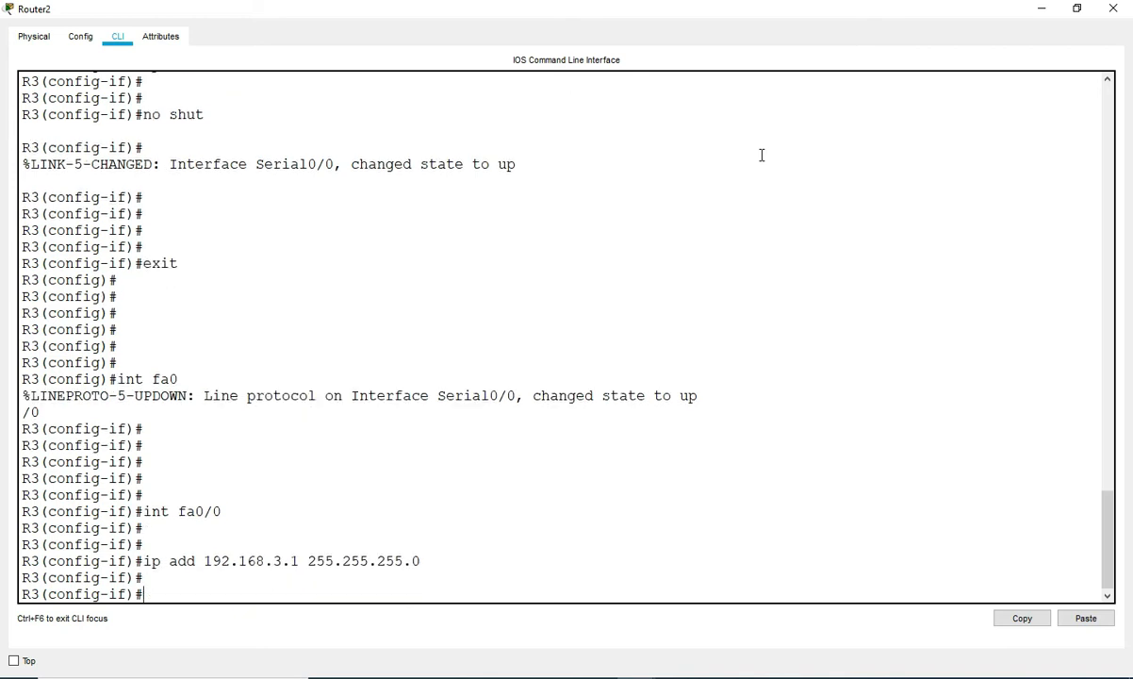
Enable R3's fa0/0 interface with the no shut command.
text(no shu)
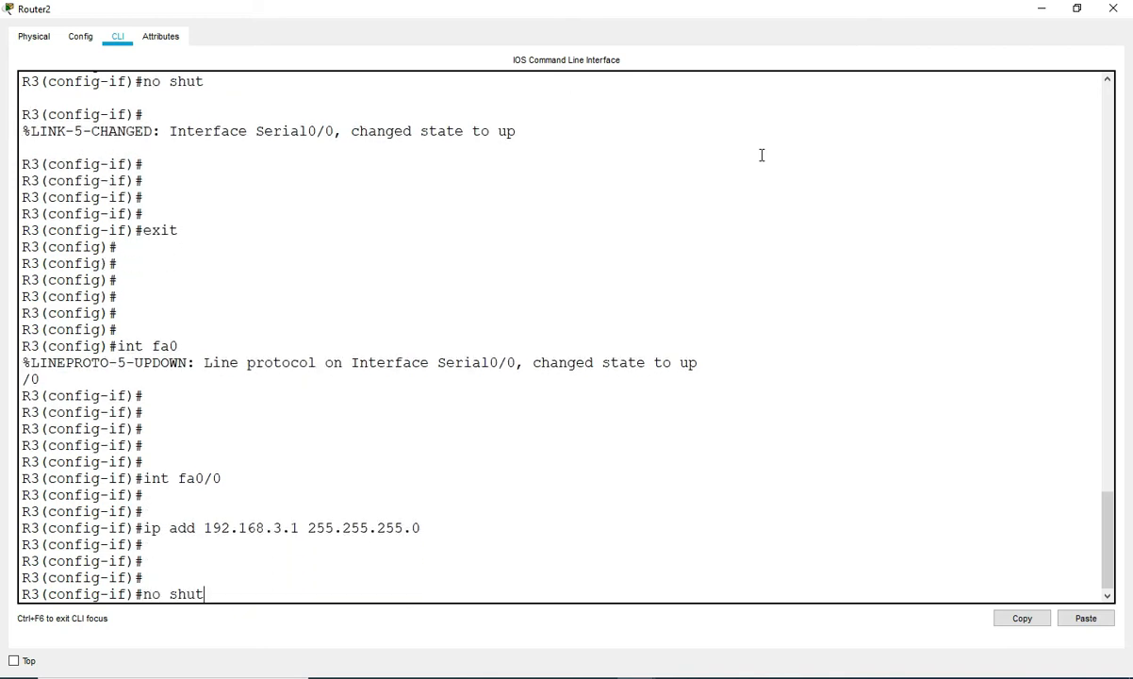
text(t)
key(Return)
key(Return)
key(Return)
key(Return)
Return to the topology and review the router interface address labels by selecting them together.
click(1043, 9)
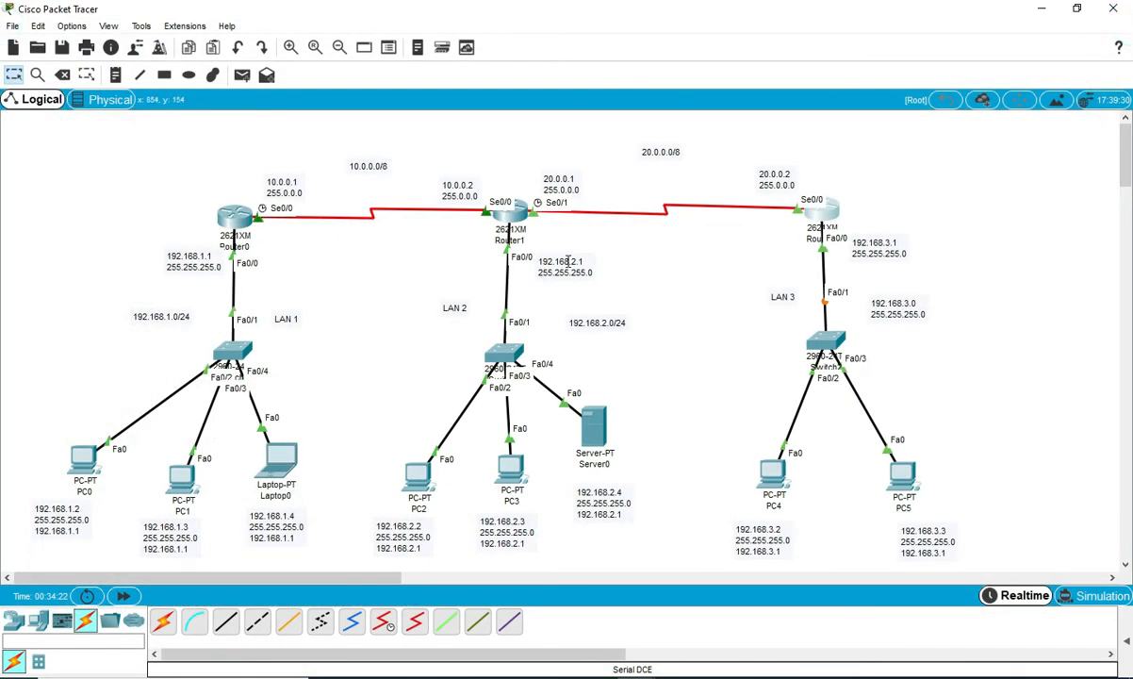
drag(853, 184, 169, 291)
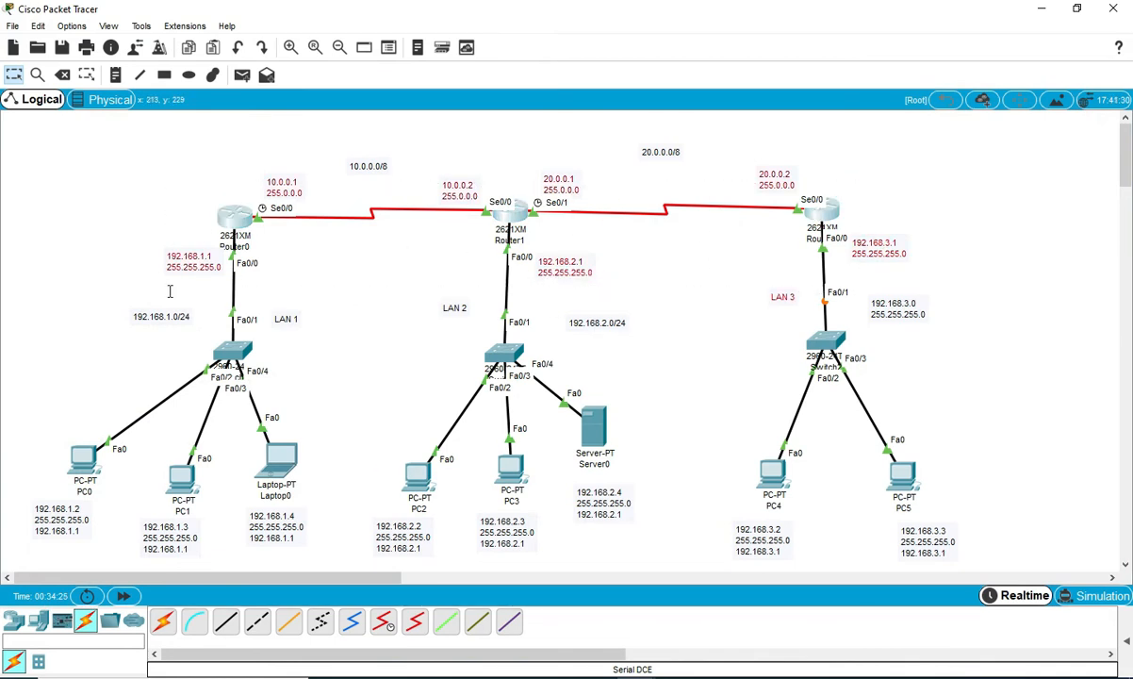
click(886, 167)
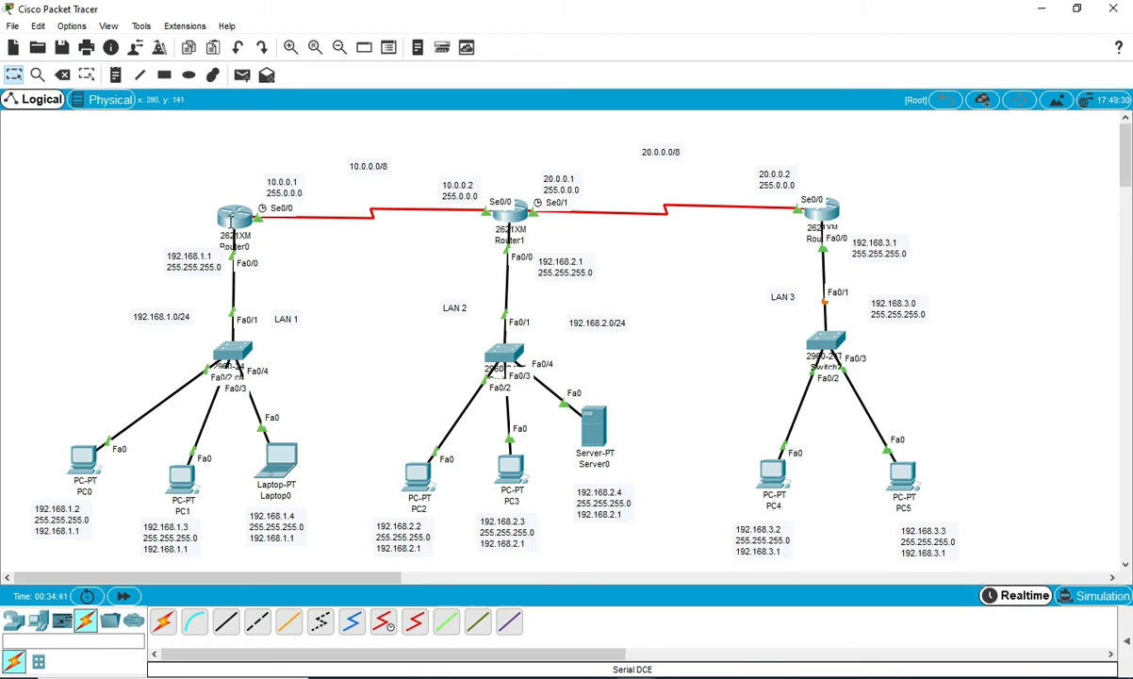
Open Router0's maximized command line and leave interface configuration for R1's privileged EXEC mode.
click(230, 215)
click(731, 108)
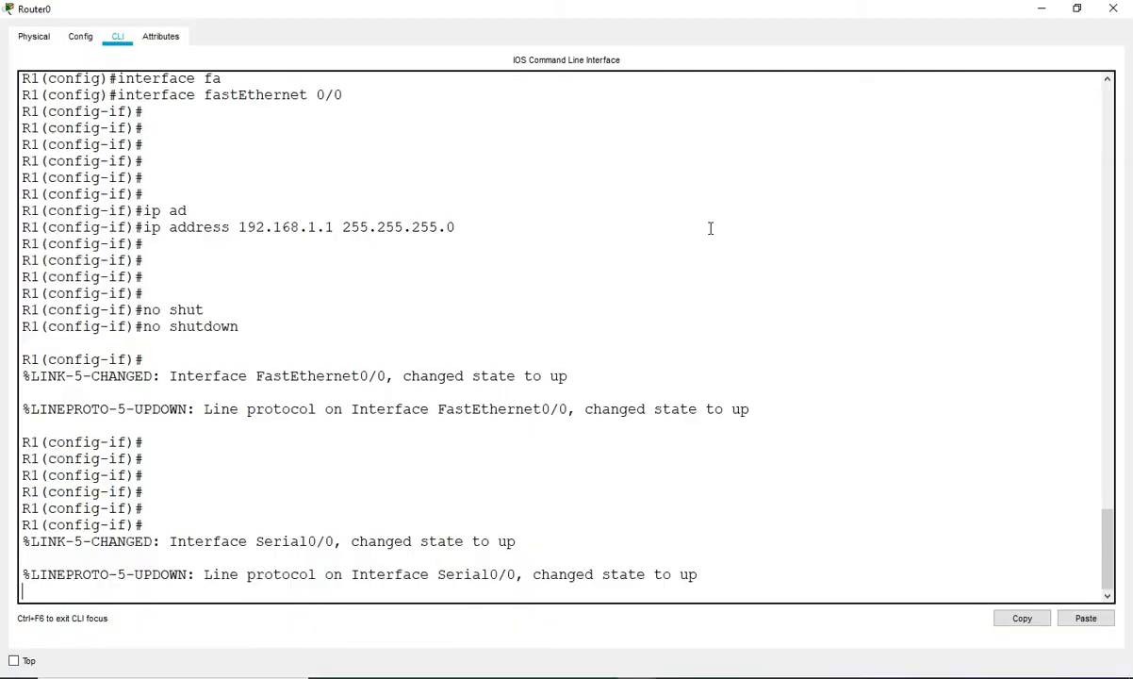
key(Return)
key(Return)
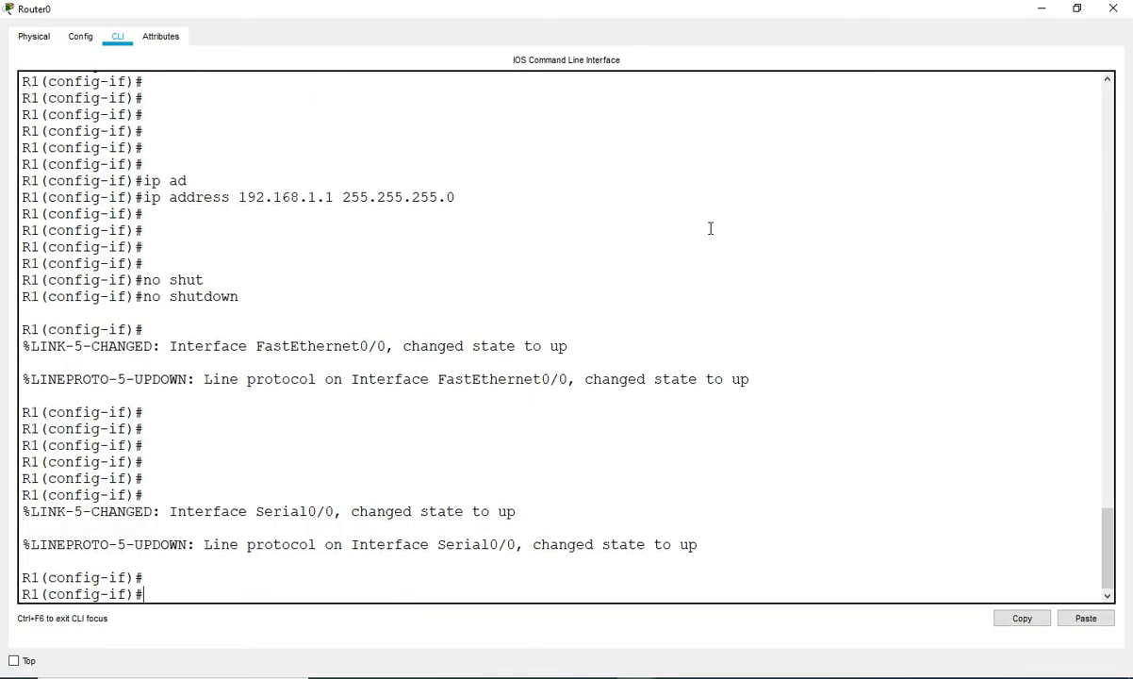
key(ctrl+z)
key(Return)
key(Return)
Run show ip interface brief on R1 to list its interface addresses and status.
text(sh)
key(Tab)
text(ip in)
key(Tab)
text(b)
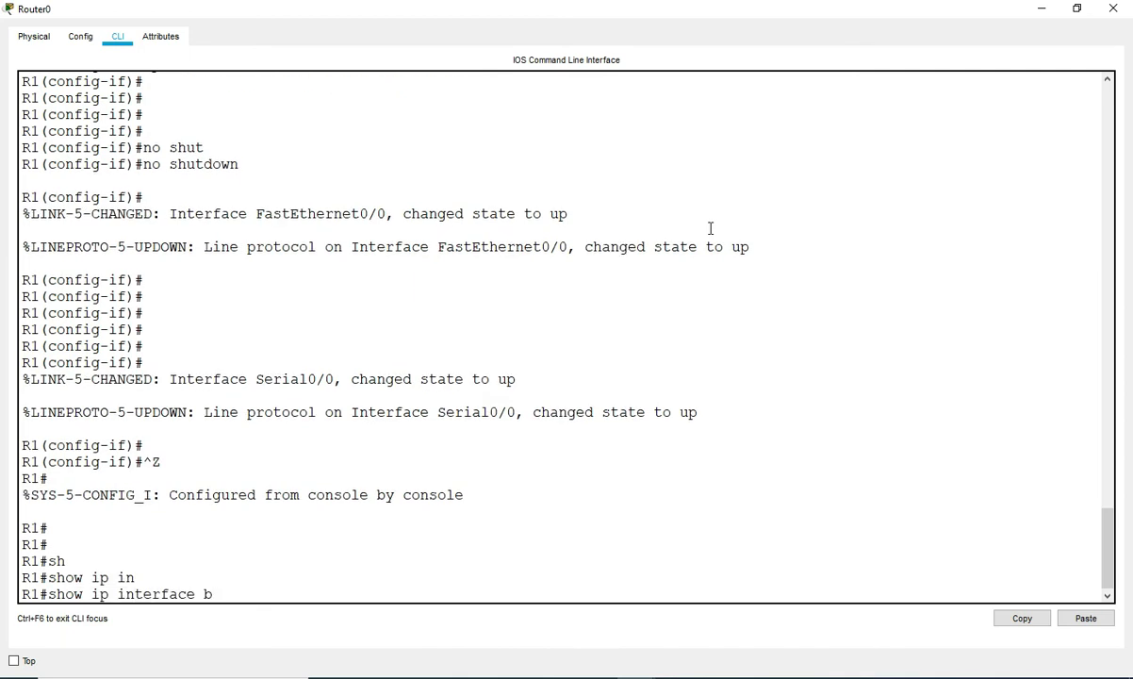
text(r)
key(Tab)
key(Return)
key(Return)
key(Return)
key(Return)
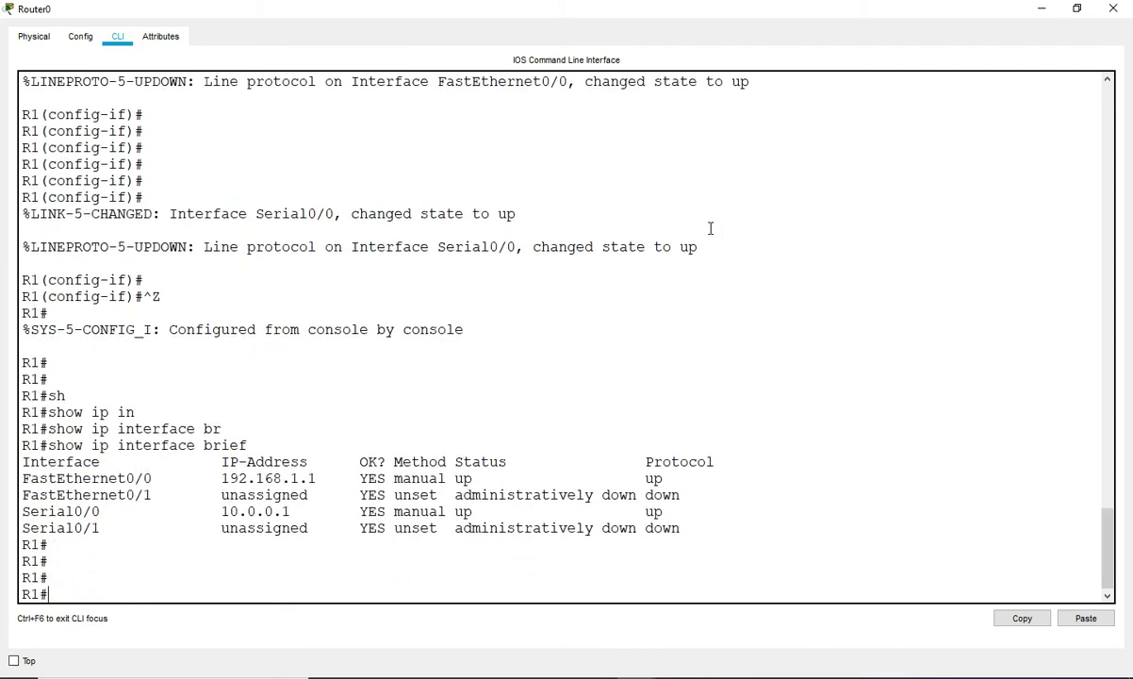
Check the IP address, status and protocol of R1's FastEthernet0/0 and Serial0/0 in the interface summary.
drag(51, 445, 215, 438)
drag(61, 479, 318, 479)
click(223, 479)
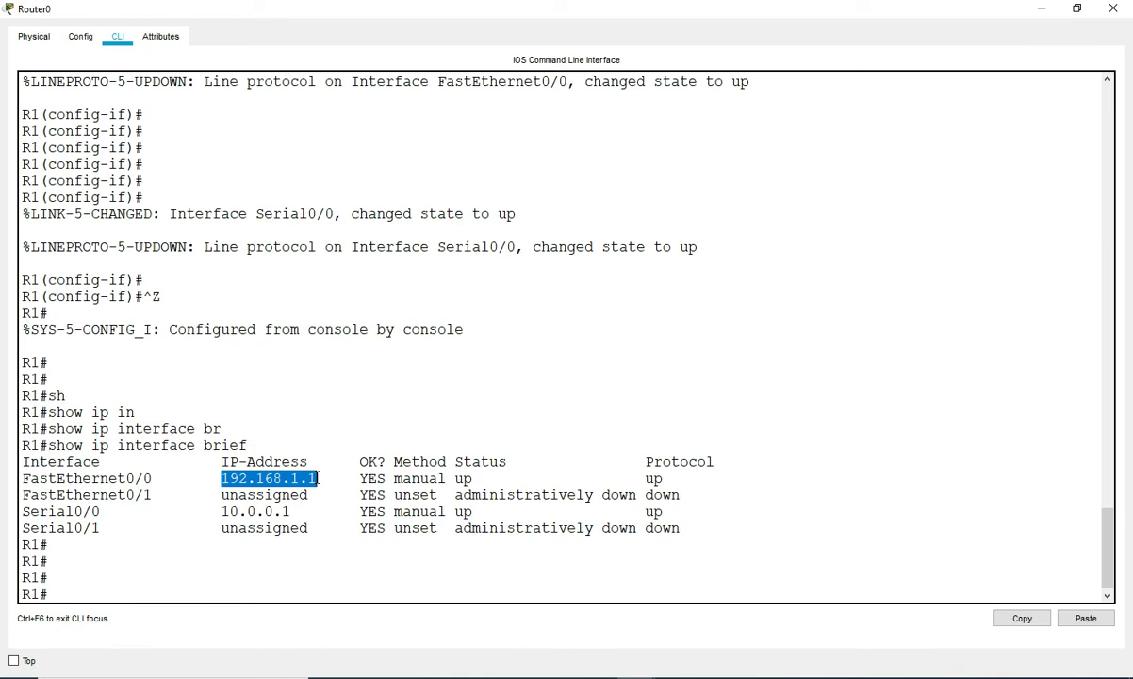
drag(456, 479, 673, 479)
click(460, 471)
drag(461, 475, 663, 482)
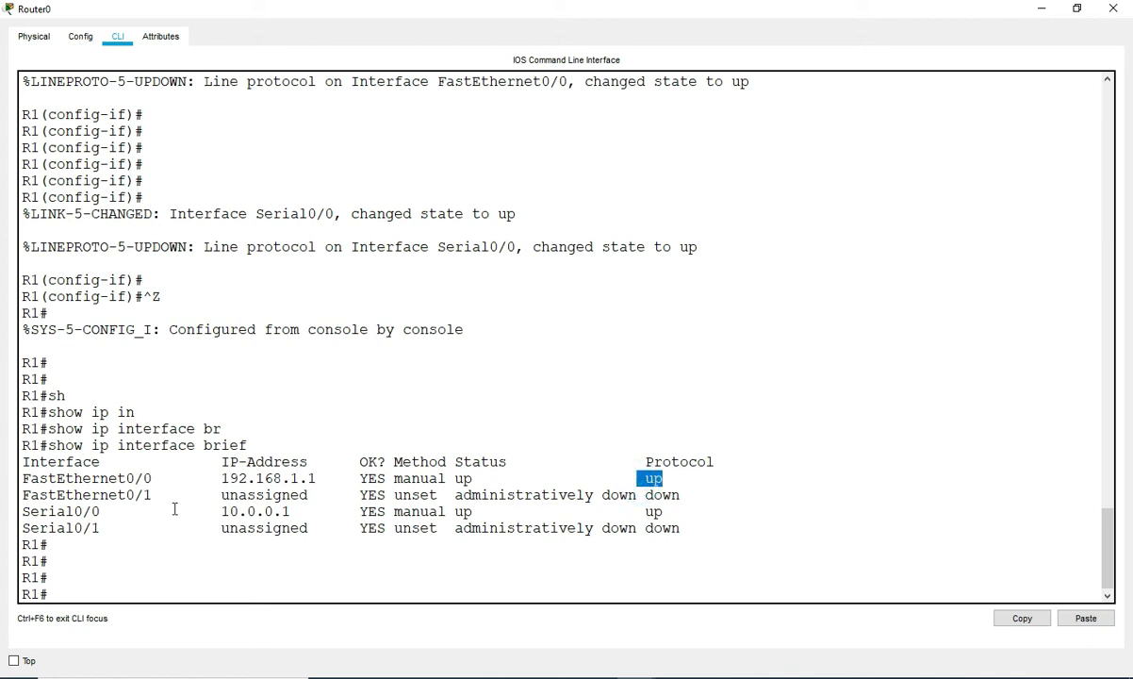
drag(56, 510, 306, 520)
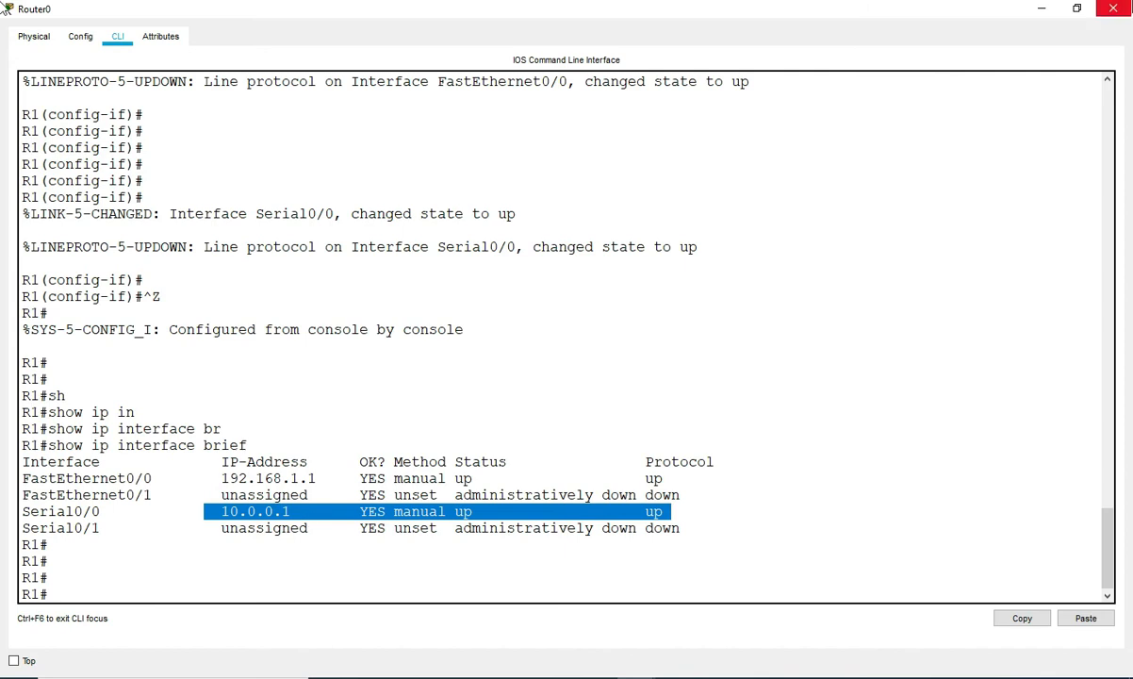
Run show running-config on R1 to display its current configuration.
key(Return)
key(Return)
key(Return)
text(sh)
key(Tab)
text(run)
key(Tab)
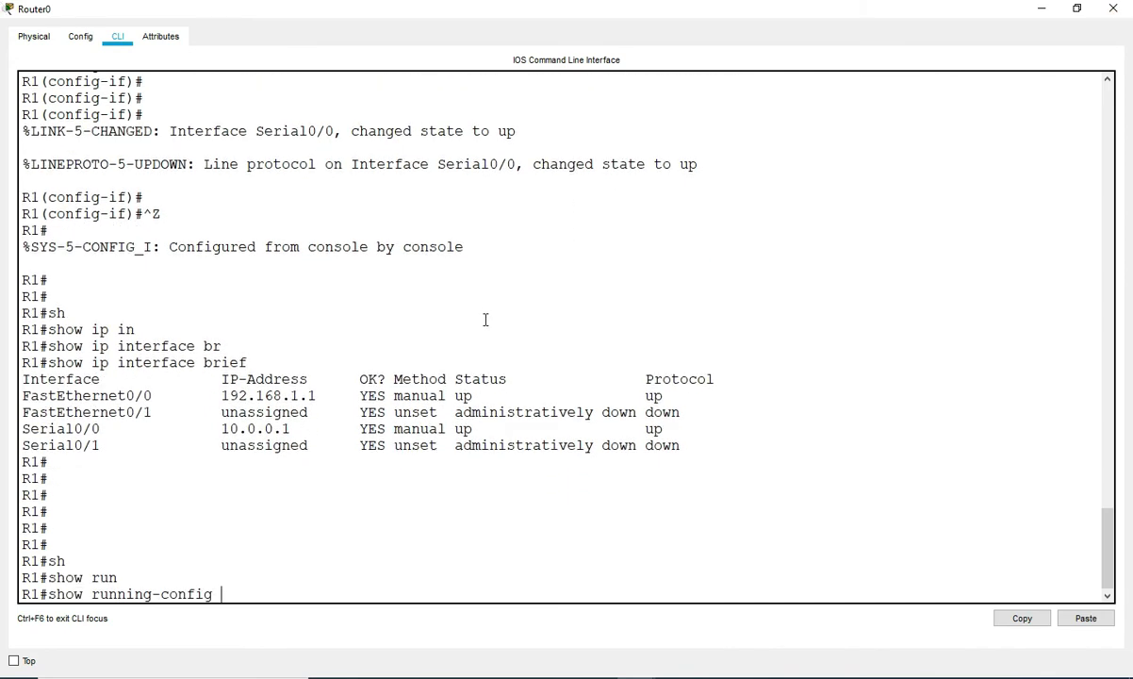
key(Return)
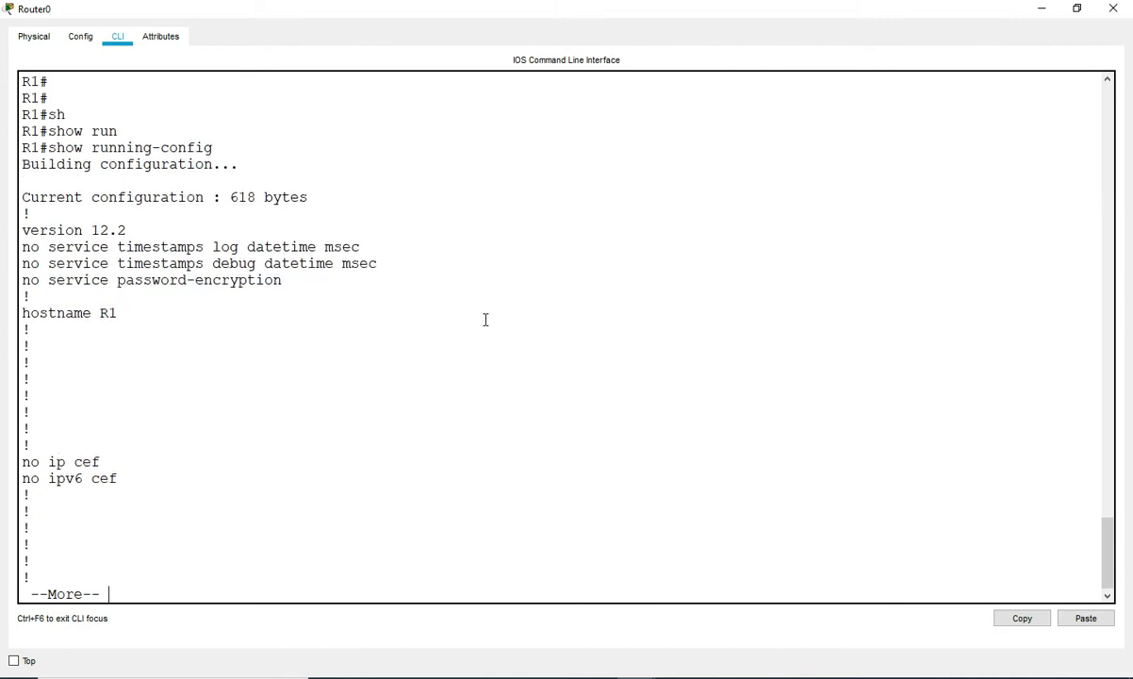
Page through R1's running configuration as far as the Serial0/1 interface section.
key(Return)
key(Return)
key(Return)
key(Return)
key(Return)
key(Return)
key(Return)
key(Return)
key(Return)
key(Return)
key(Return)
key(Return)
key(Return)
key(Return)
key(Return)
key(Return)
key(Return)
key(Return)
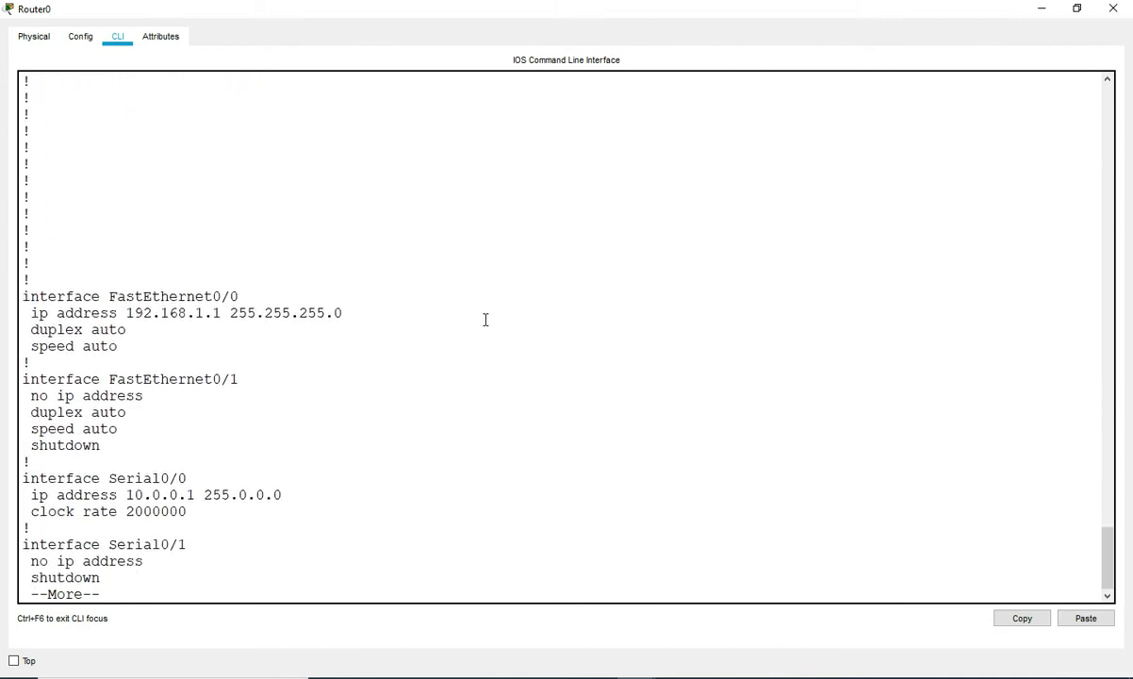
Compare R1's interface summary with the running configuration, examining the IP addresses and subnet masks of FastEthernet0/0 and Serial0/0.
scroll(293, 332, up, 14)
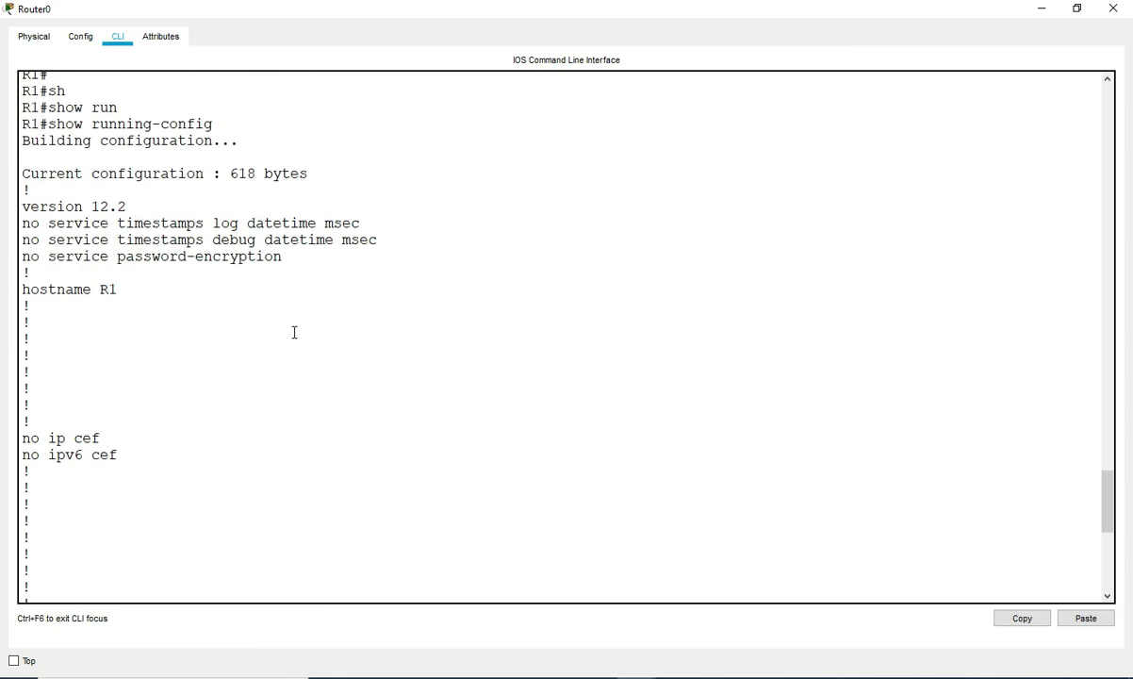
scroll(293, 331, up, 6)
double_click(224, 445)
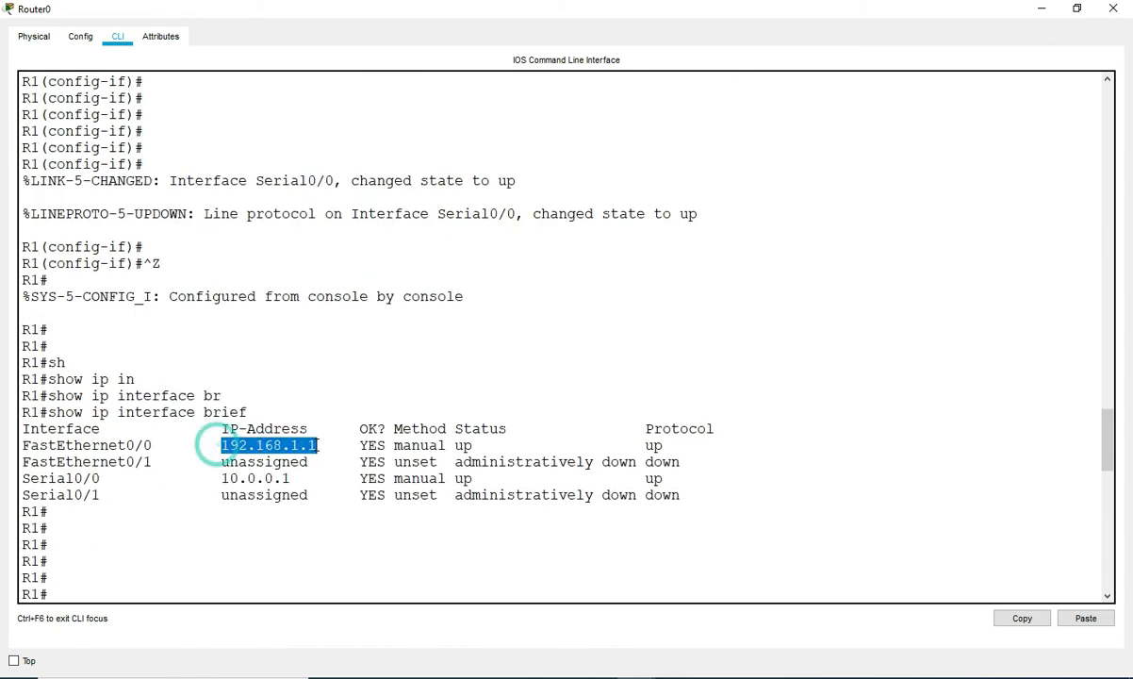
double_click(231, 479)
scroll(304, 500, down, 5)
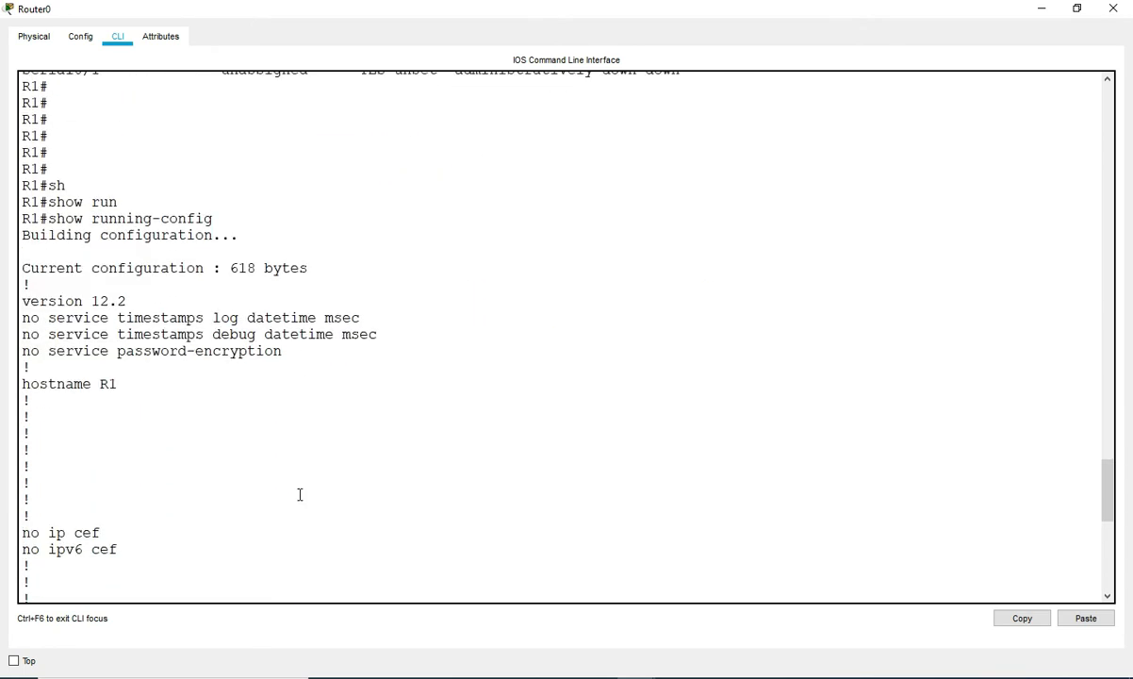
scroll(130, 205, down, 10)
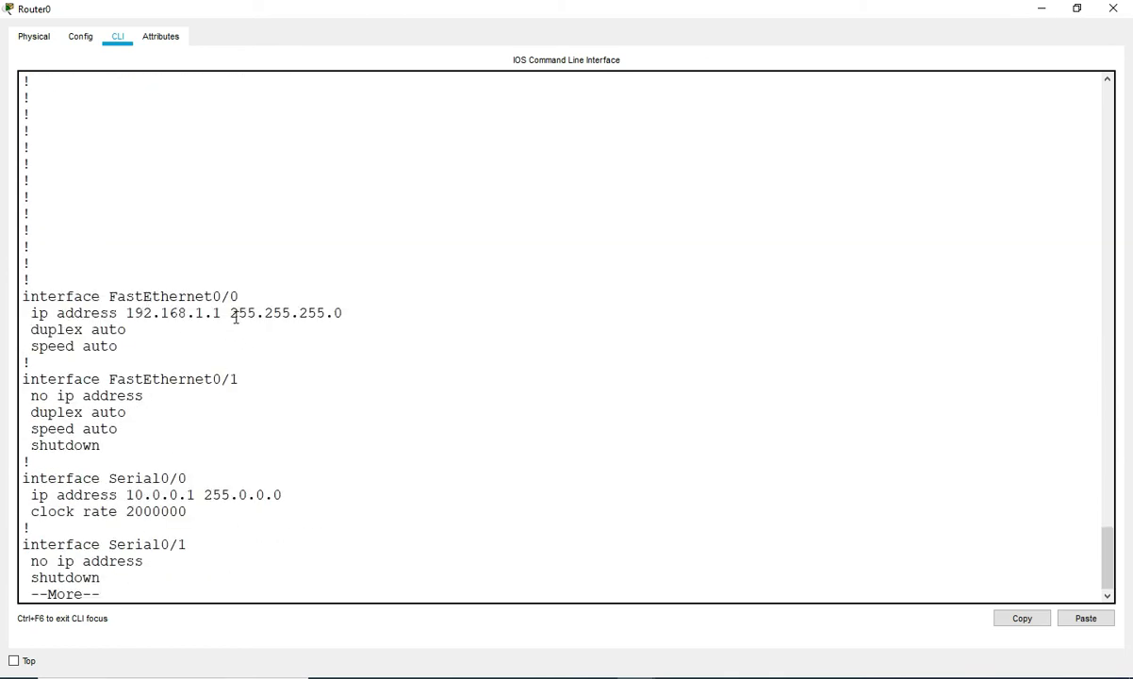
drag(233, 315, 400, 321)
drag(211, 494, 396, 495)
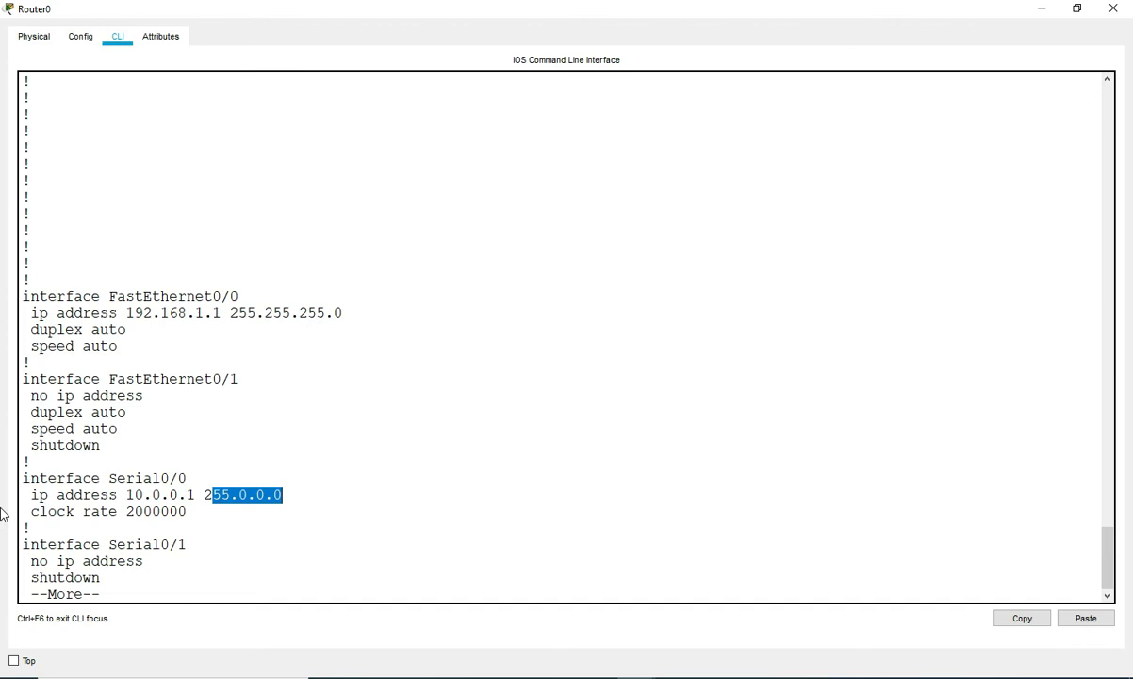
drag(65, 494, 292, 493)
drag(108, 314, 384, 319)
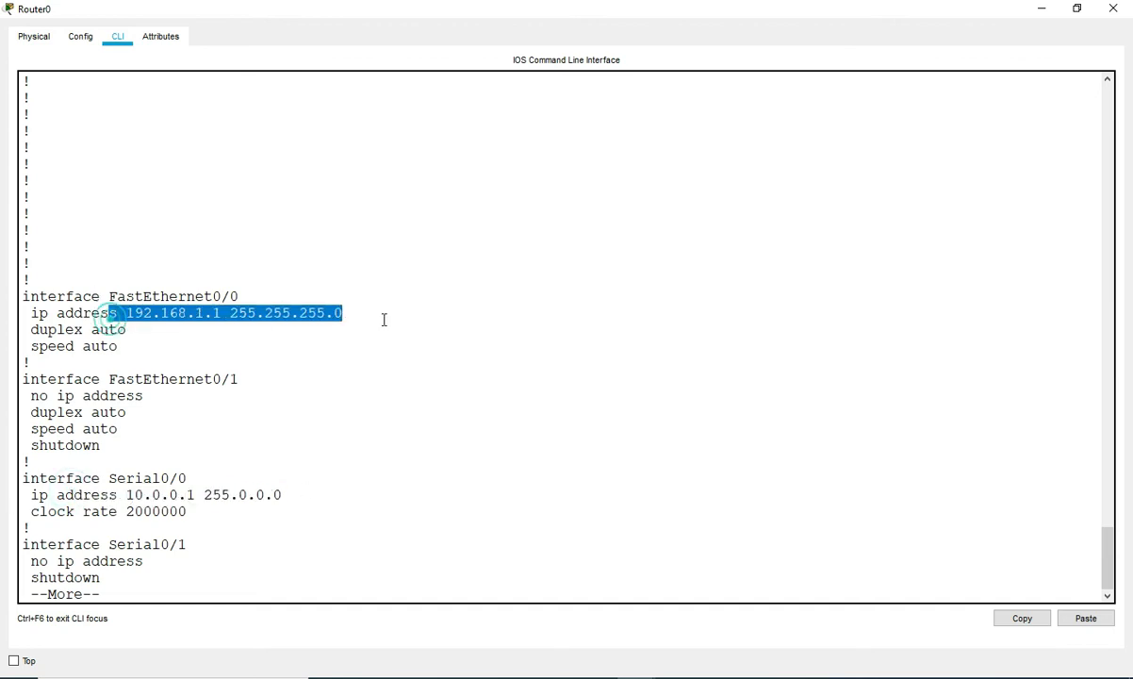
Open Router1's maximized command line and leave global configuration for R2's privileged EXEC mode.
click(1041, 9)
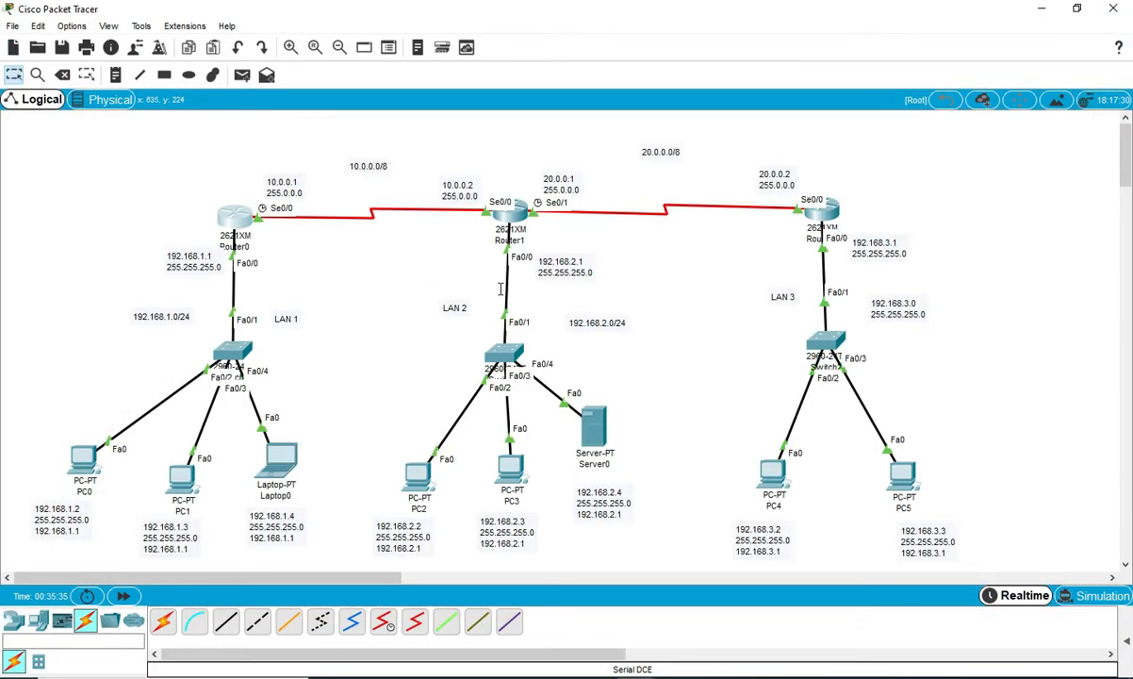
click(506, 212)
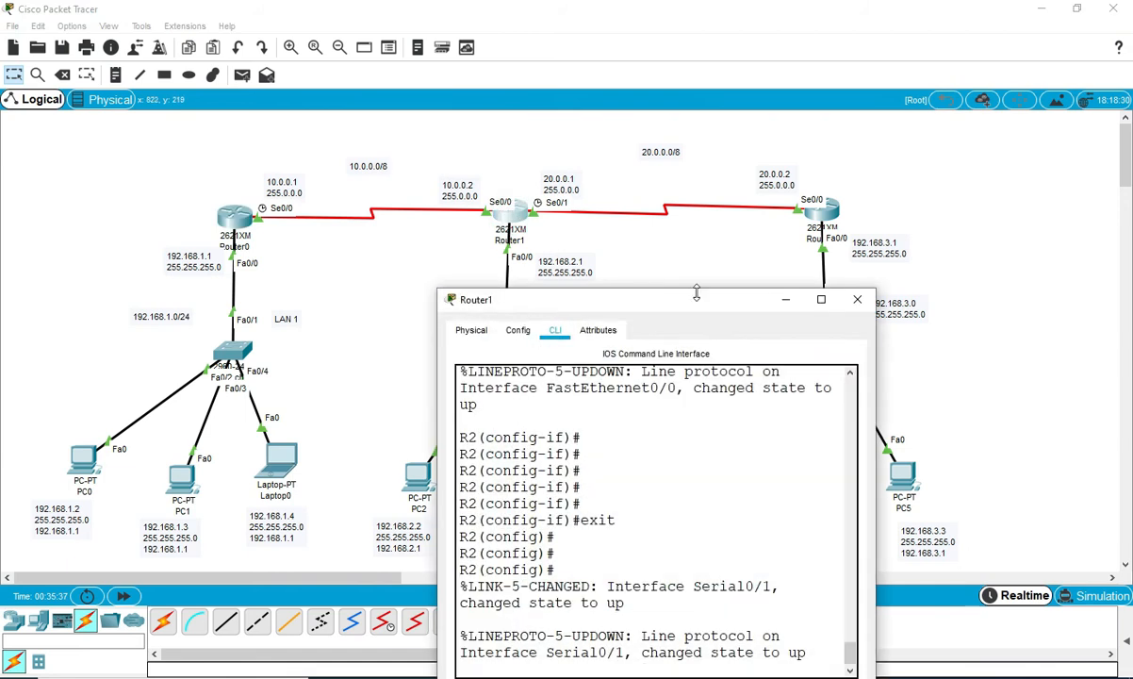
click(821, 299)
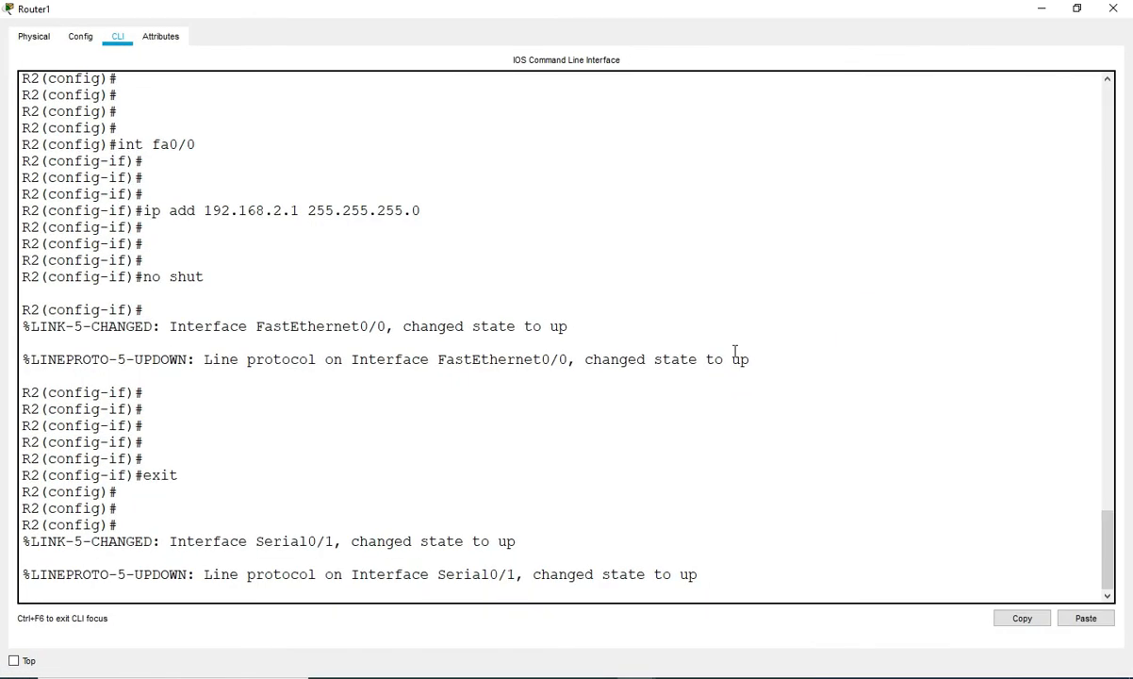
key(Return)
key(Return)
key(Return)
key(Return)
key(Return)
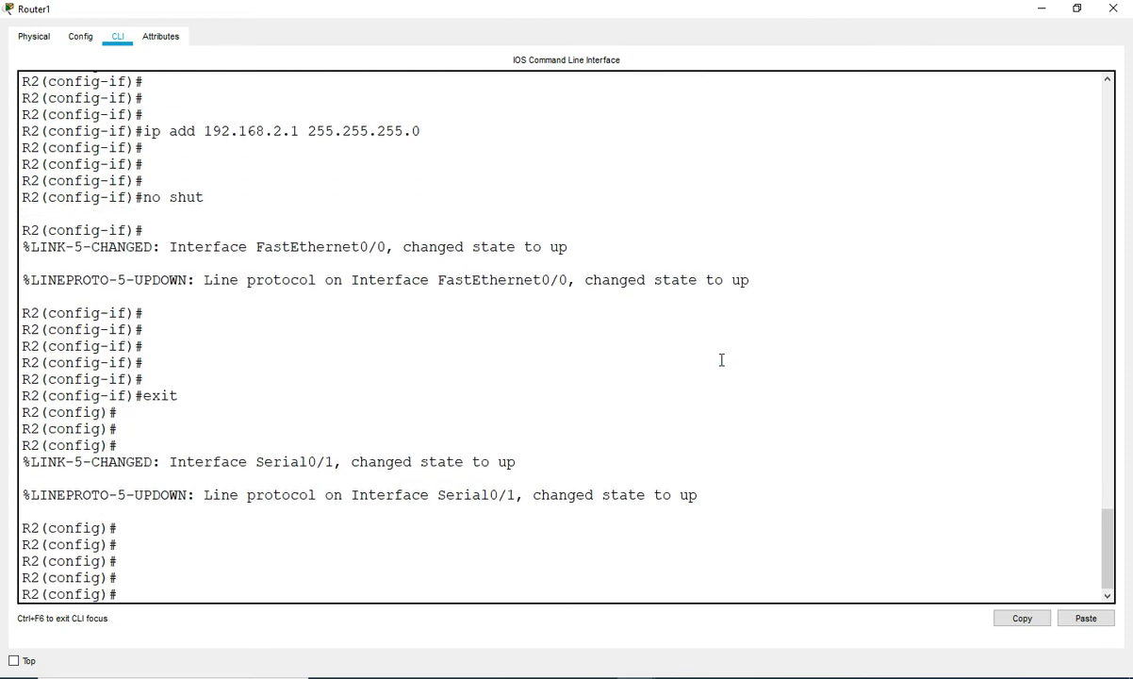
key(ctrl+z)
key(Return)
key(Return)
key(Return)
Run show ip interface brief on R2 to list its interface addresses and status.
text(sh)
key(Tab)
text(ip in)
key(Tab)
text(br)
key(Tab)
key(Return)
key(Return)
key(Return)
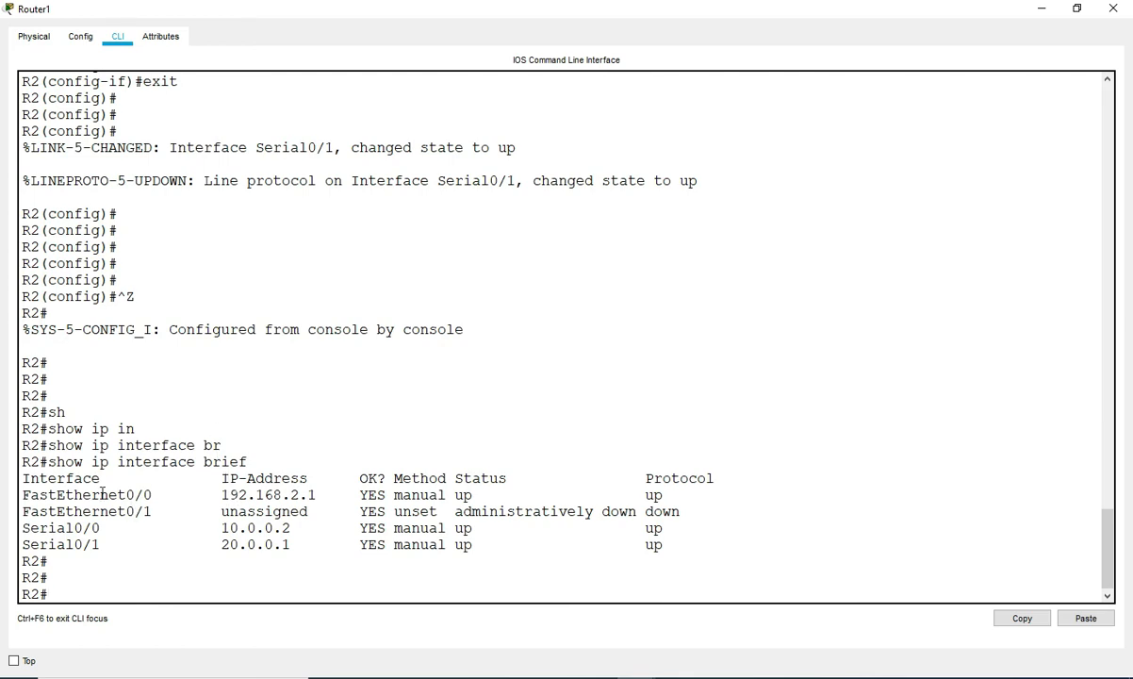
Check the addresses and status of R2's FastEthernet0/0, Serial0/0 and Serial0/1 in the interface summary.
drag(26, 494, 325, 494)
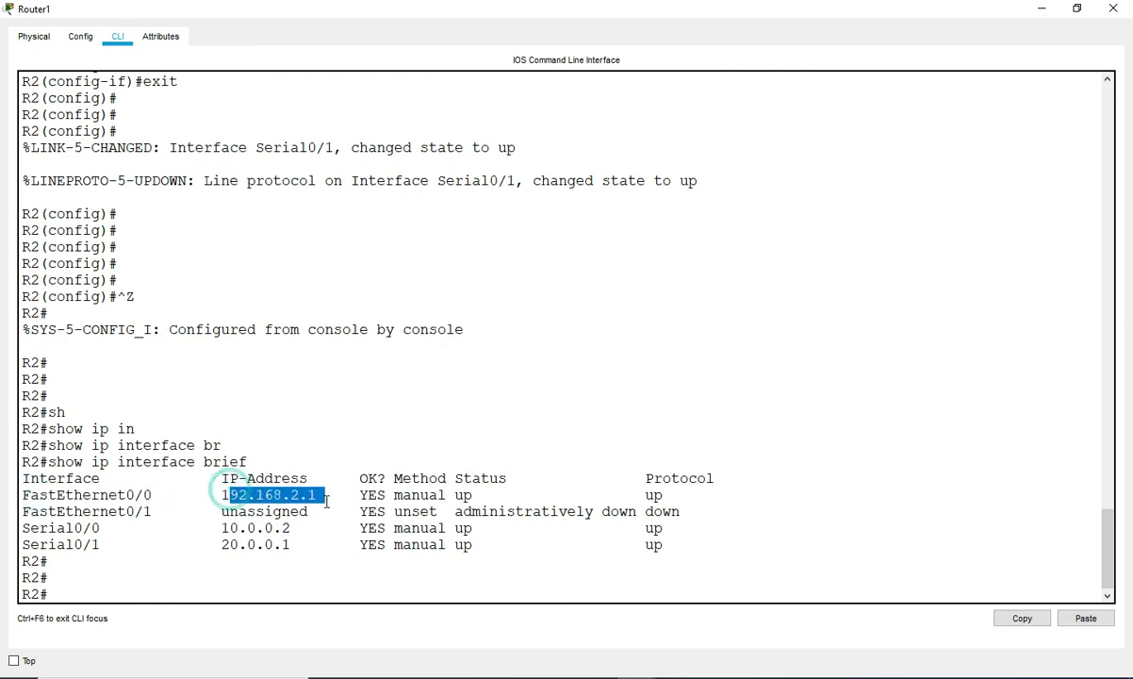
drag(42, 528, 201, 558)
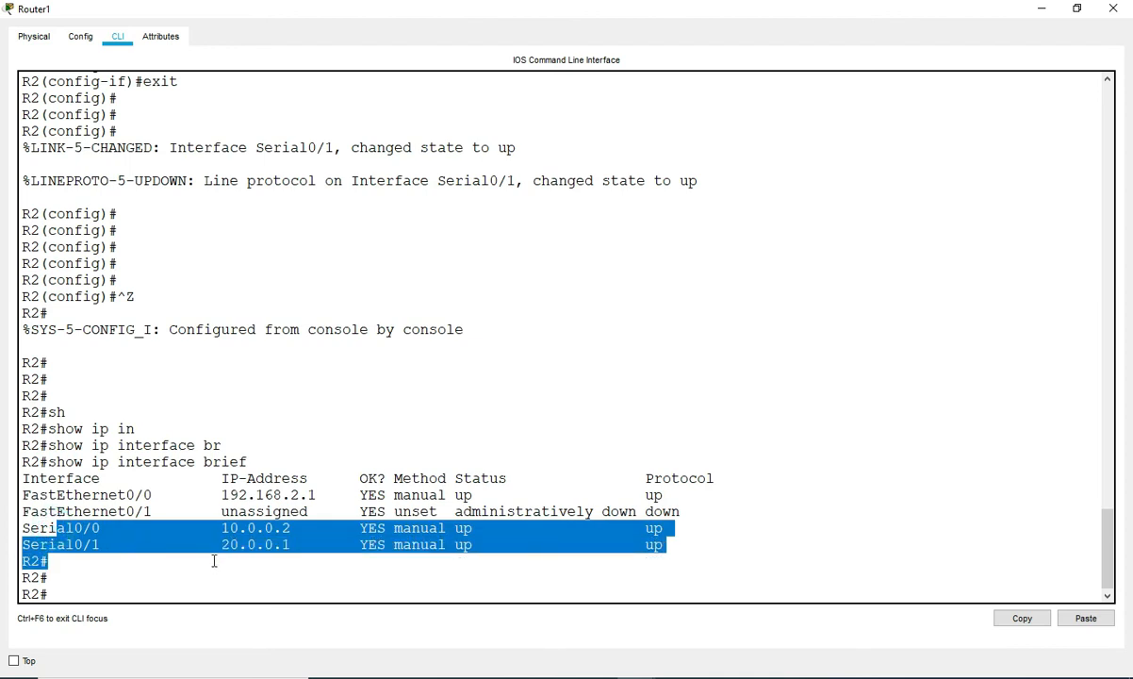
click(271, 555)
drag(188, 509, 508, 577)
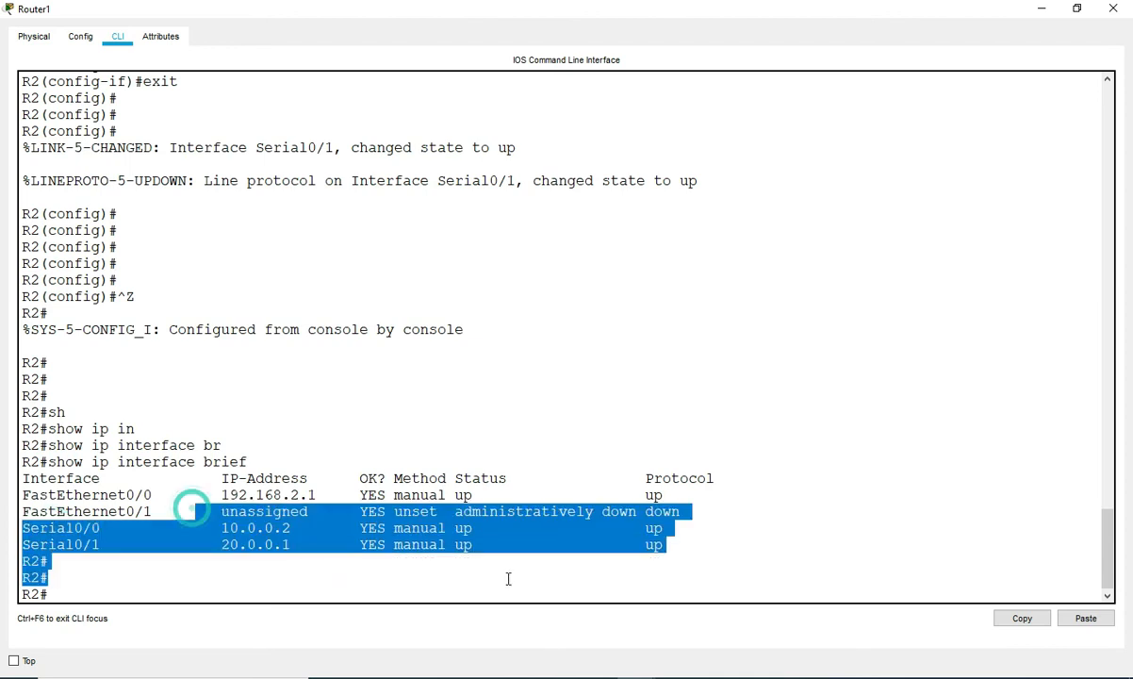
click(516, 545)
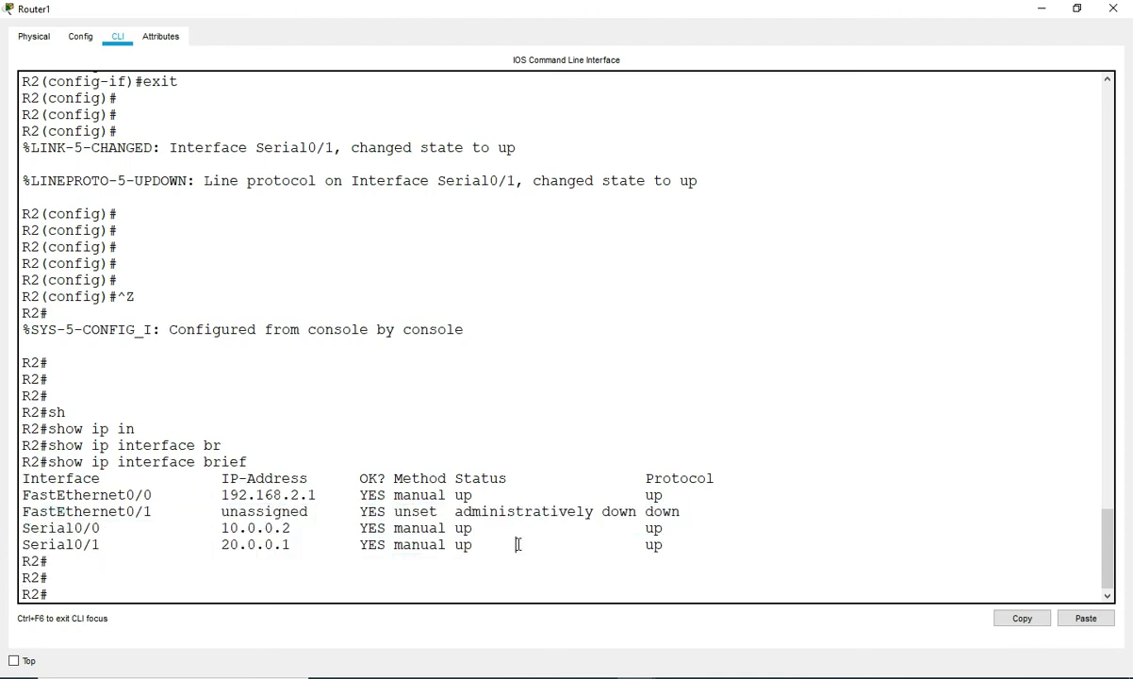
Close Router1, open Router2's maximized command line and leave interface configuration for R3's privileged EXEC mode.
click(1112, 8)
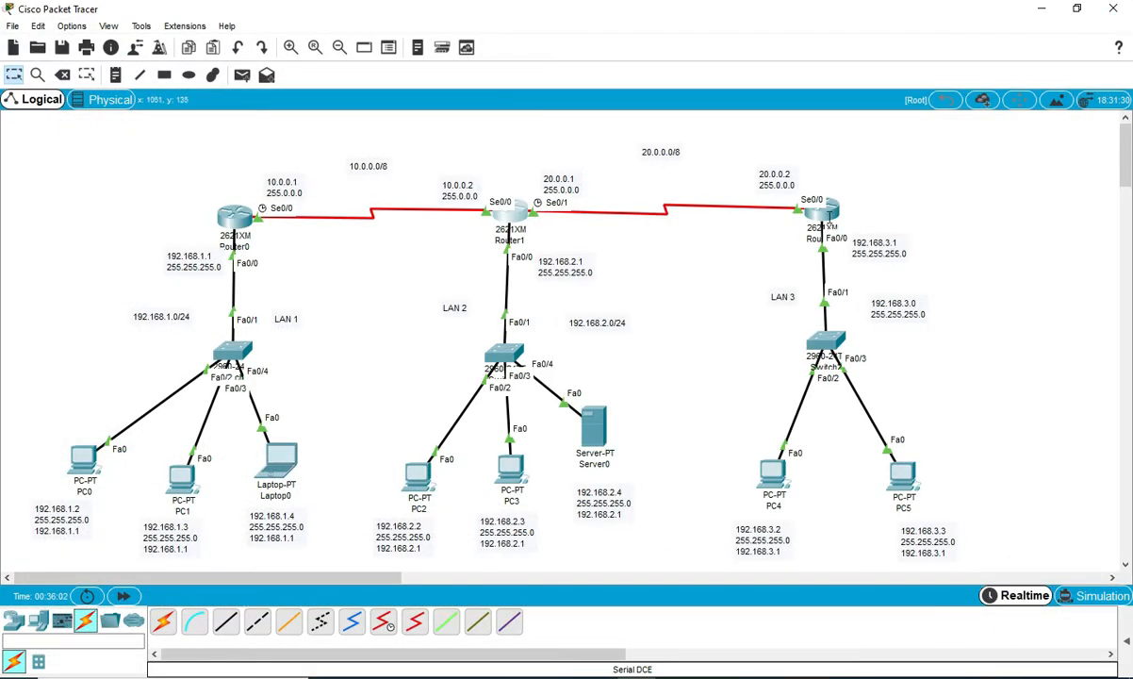
click(820, 212)
double_click(721, 104)
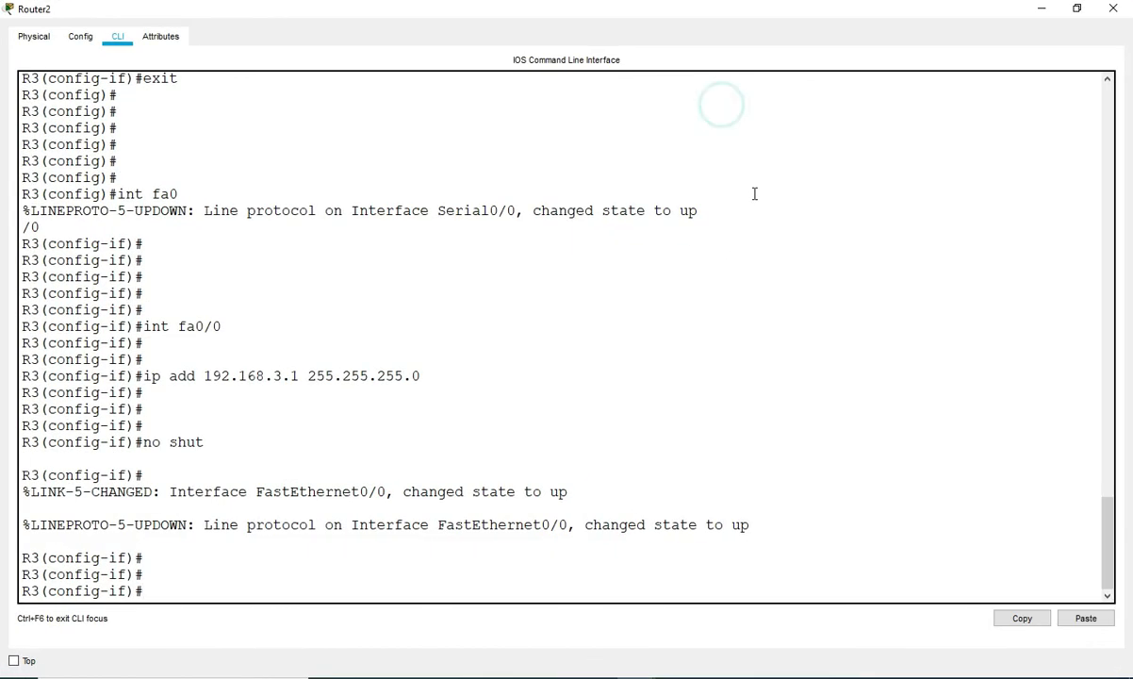
key(Return)
key(Return)
key(Return)
key(ctrl+z)
key(Return)
Run show ip interface brief on R3 to list its interface addresses and status.
text(sh)
key(Tab)
text(ip ink)
key(Tab)
text(b)
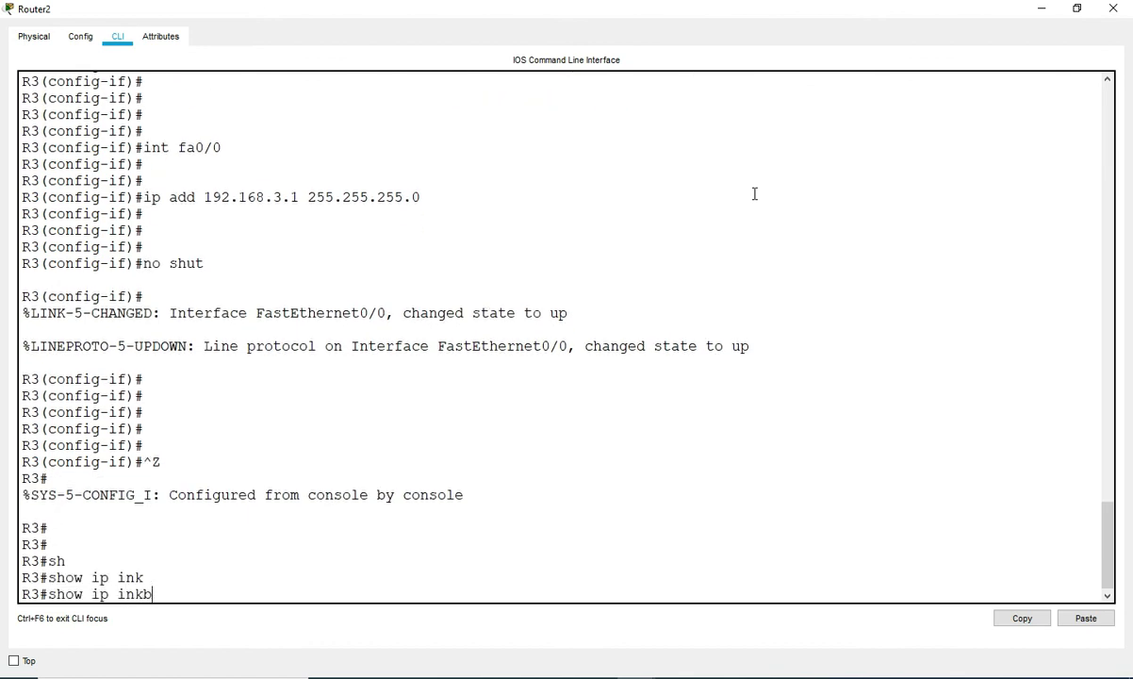
text(r)
key(Tab)
key(BackSpace)
key(BackSpace)
key(BackSpace)
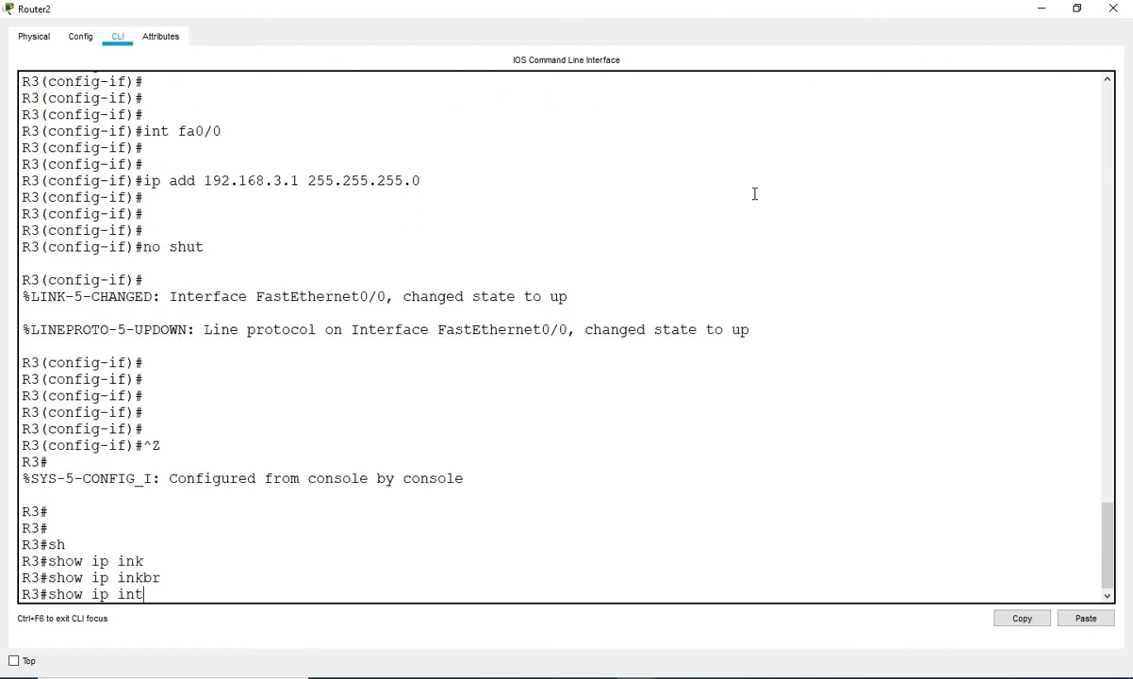
key(Tab)
text(b)
key(Tab)
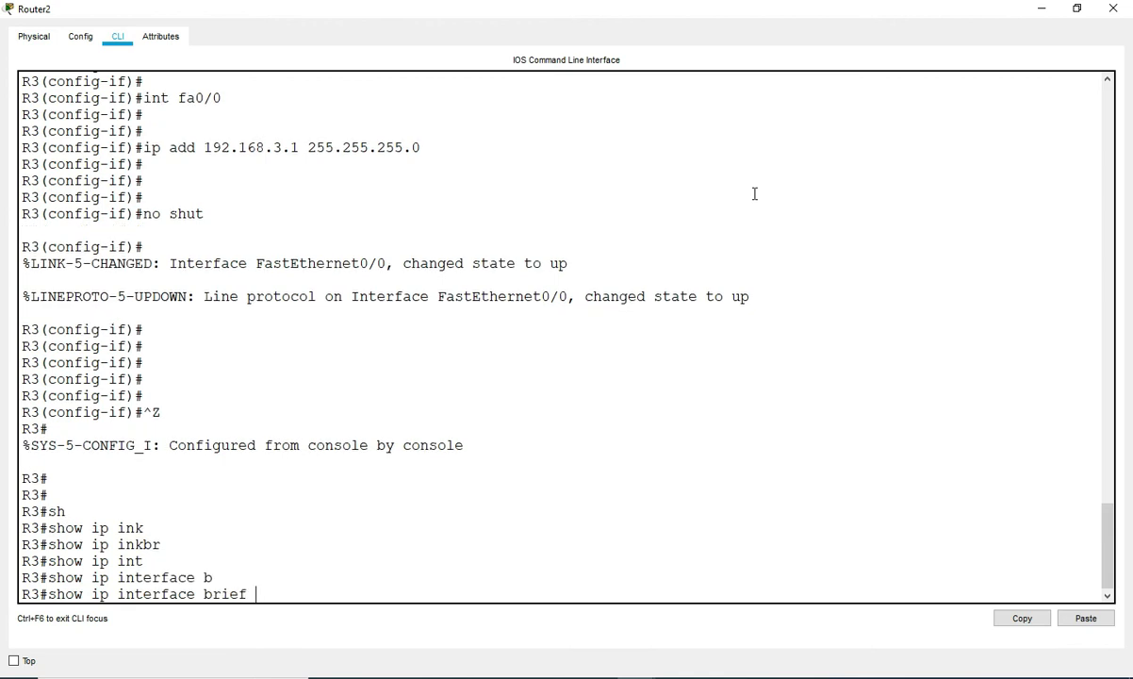
key(Return)
key(Return)
key(Return)
key(Return)
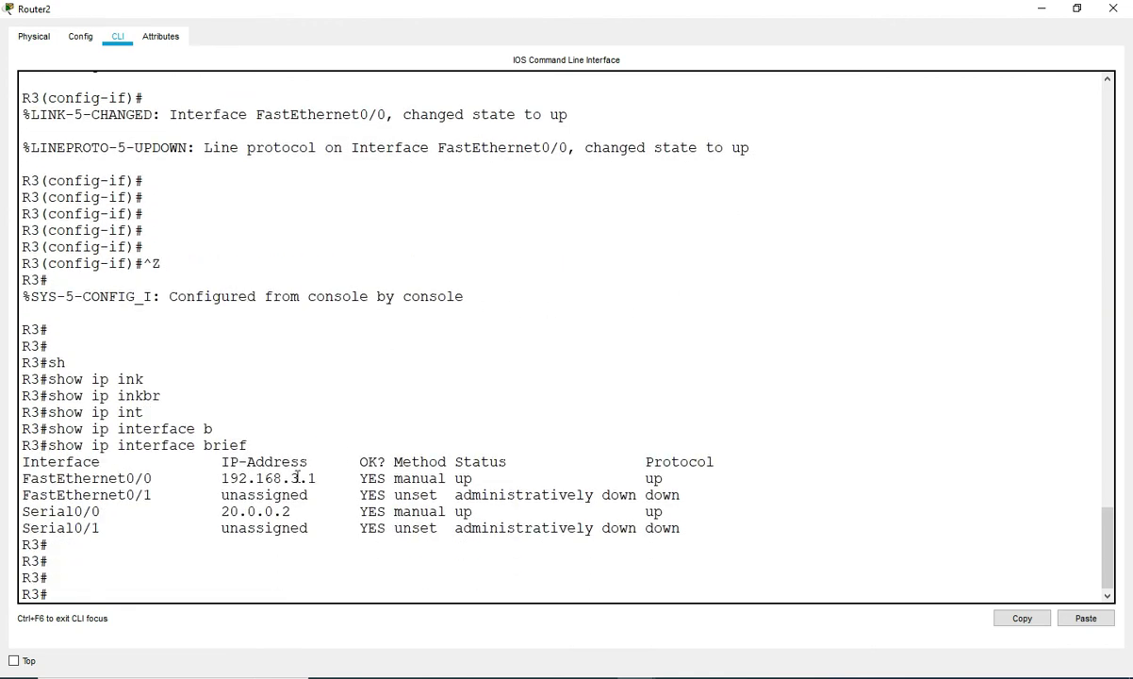
Check FastEthernet0/0 in R3's interface summary, then minimise Router2's window and review the router part of the topology.
drag(247, 496, 560, 465)
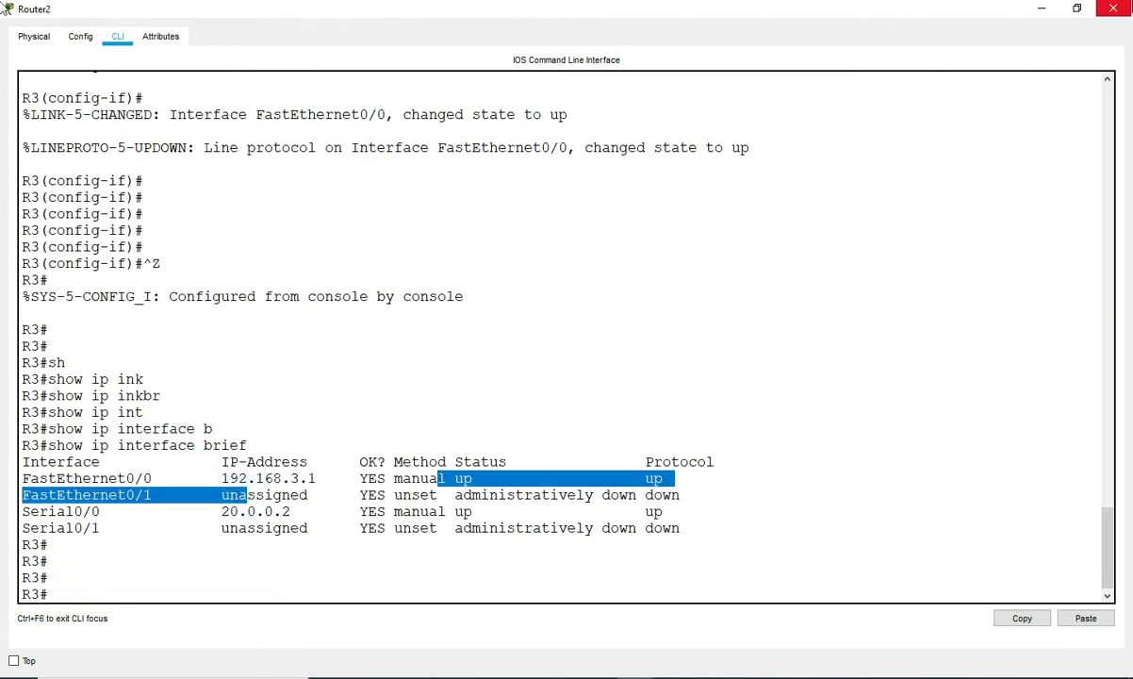
click(1042, 8)
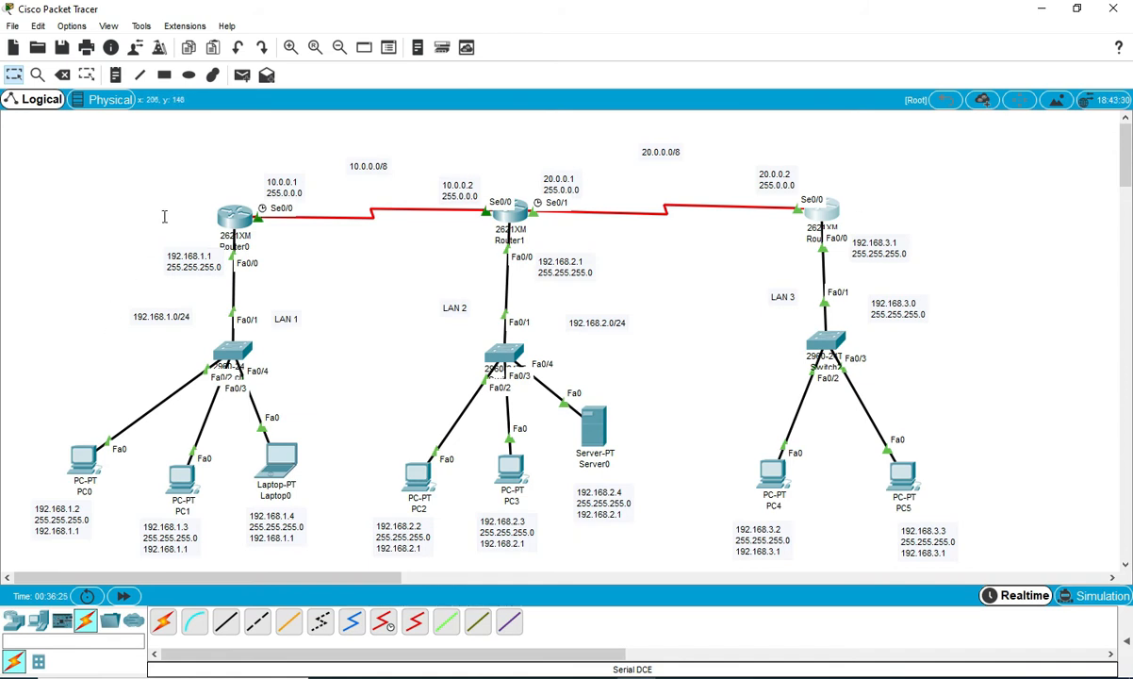
drag(156, 159, 878, 288)
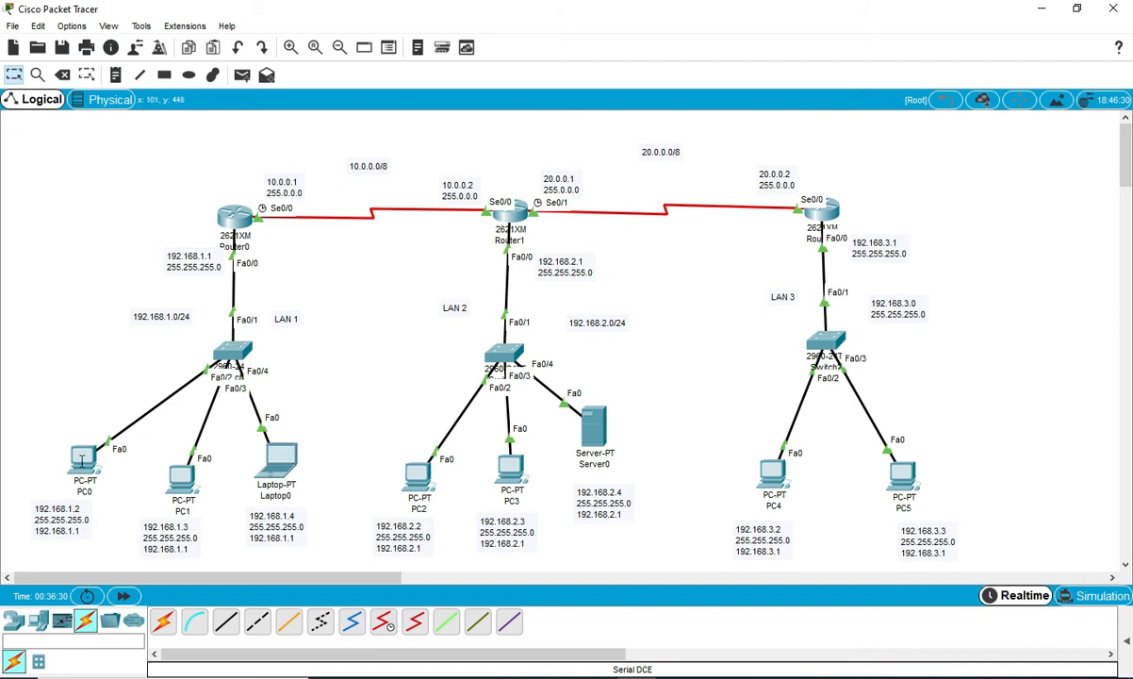
Open PC0's IP Configuration, try DHCP for the IPv4 address and return to Static addressing.
click(80, 452)
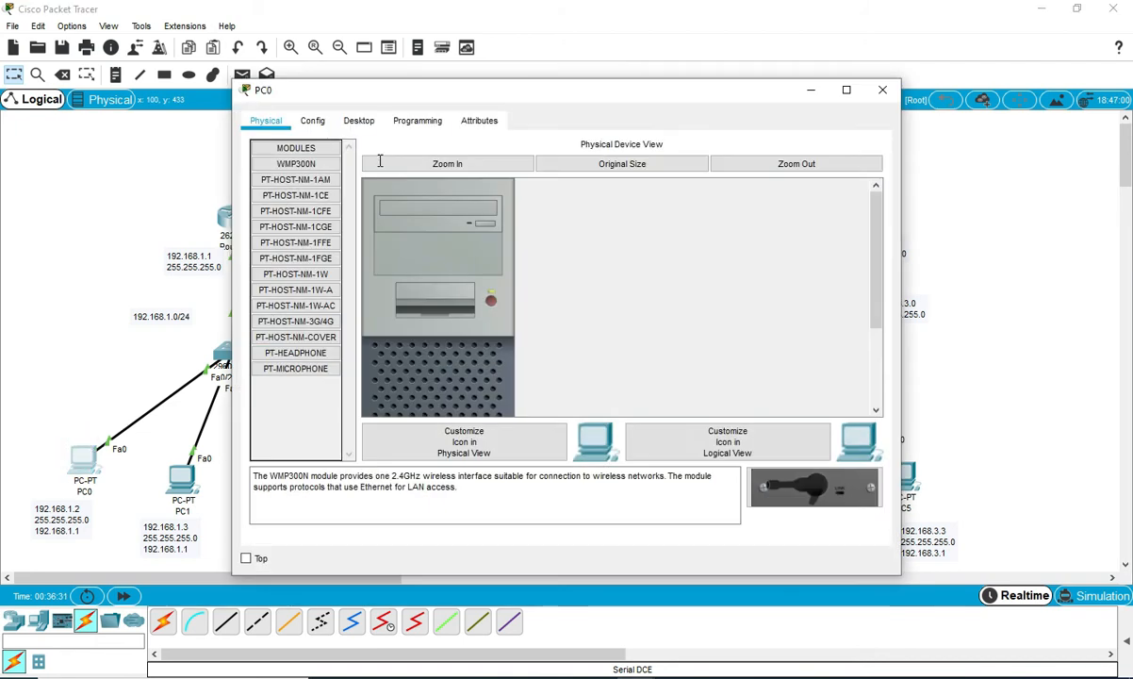
click(358, 121)
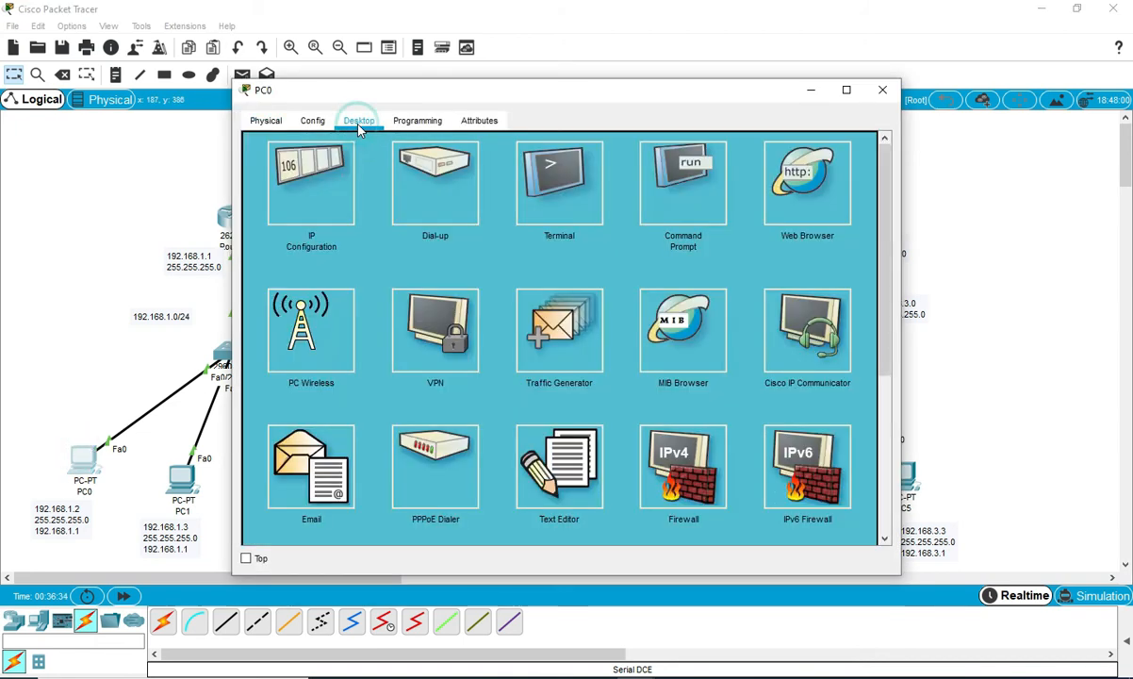
click(307, 209)
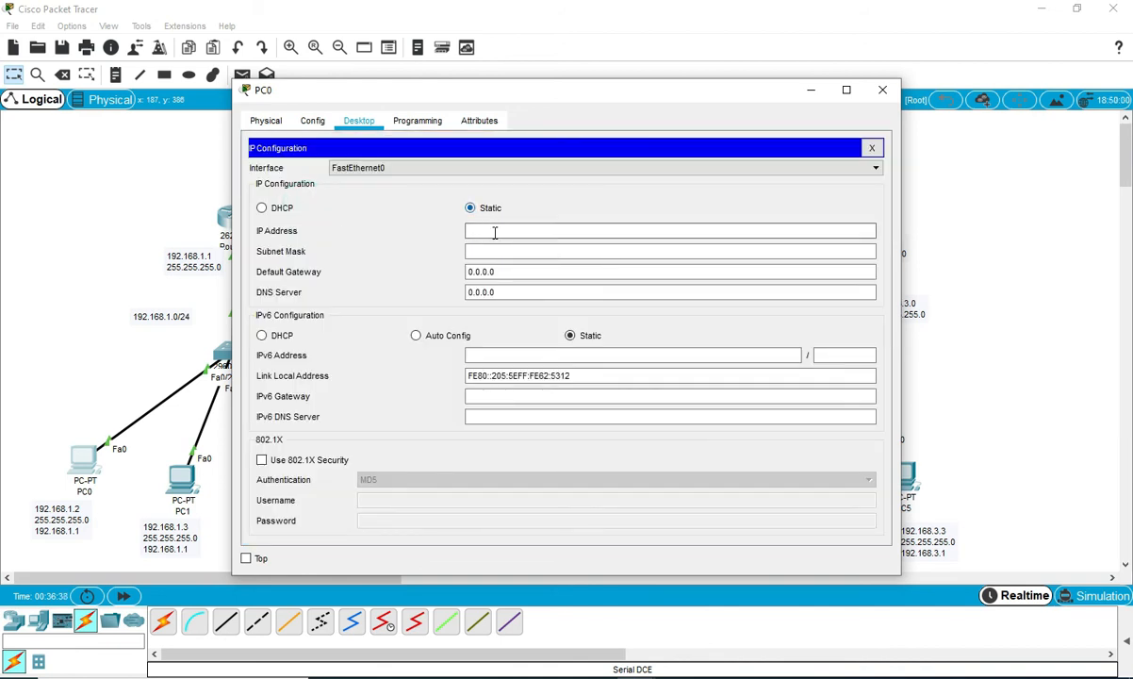
click(263, 209)
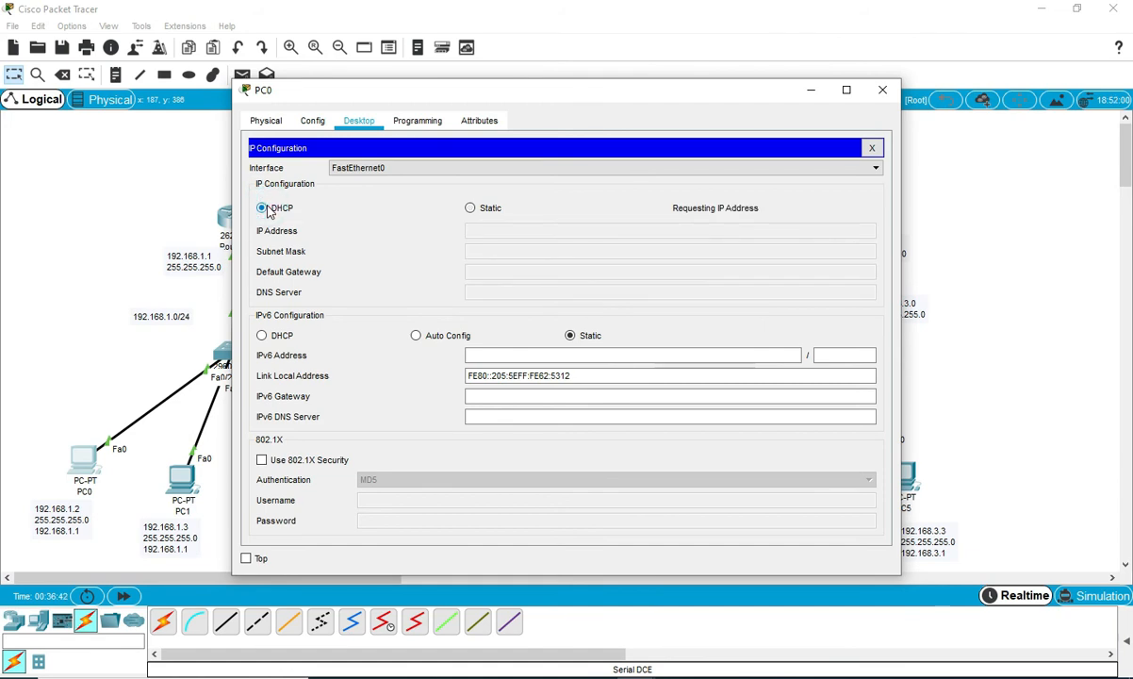
click(470, 209)
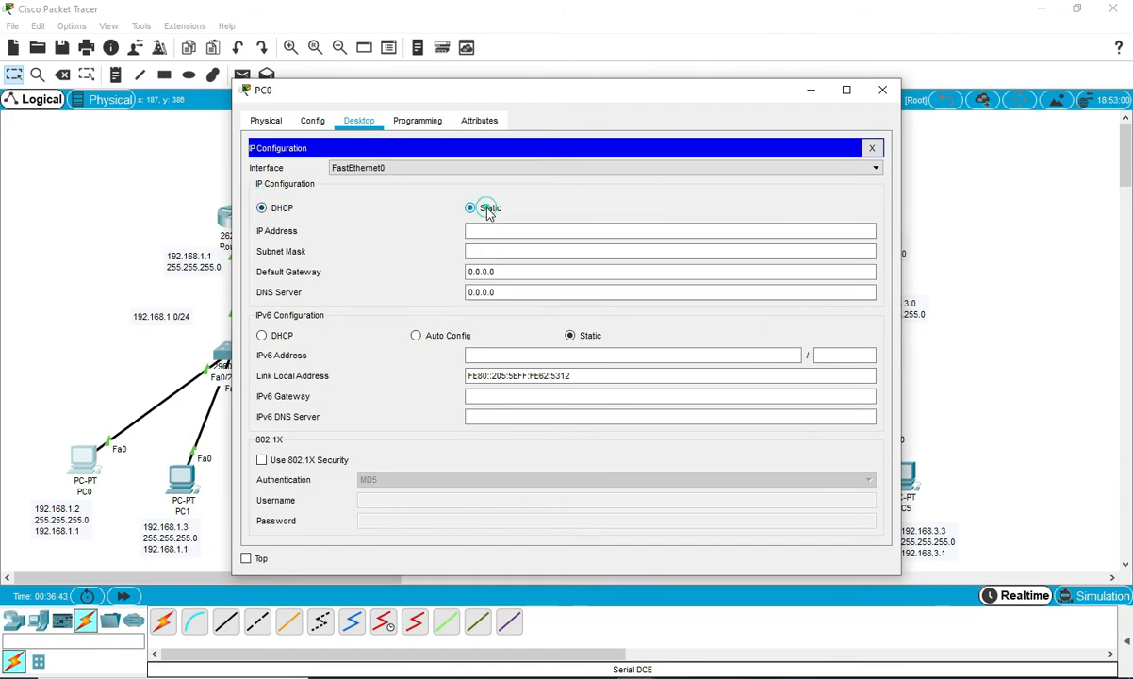
Give PC0 the IP address 192.168.1.2, subnet mask 255.255.255.0 and default gateway 192.168.1.1, and close its window.
click(494, 230)
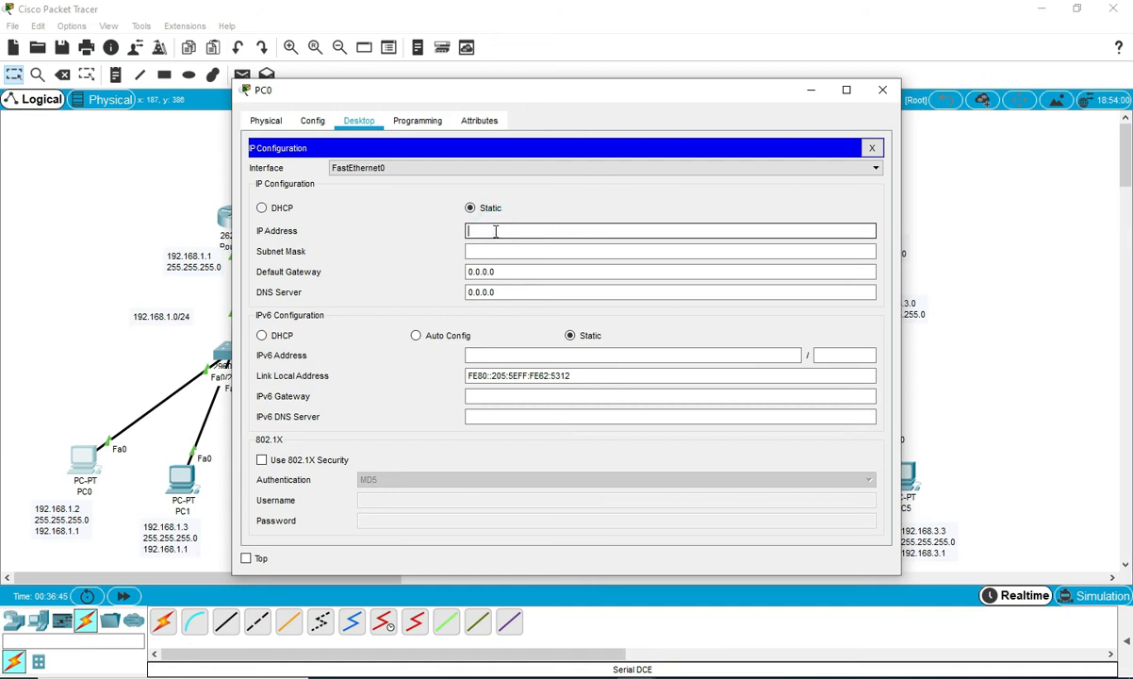
text(192.168.1.2)
key(Tab)
key(Tab)
text(192.1)
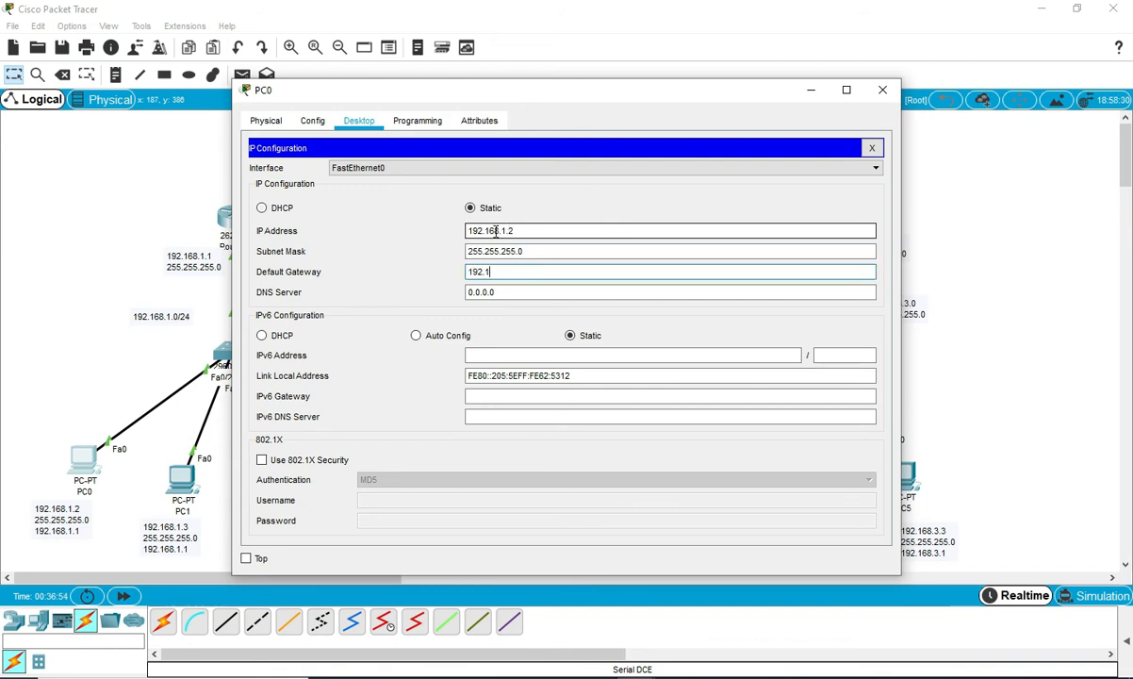
text(68.1.1)
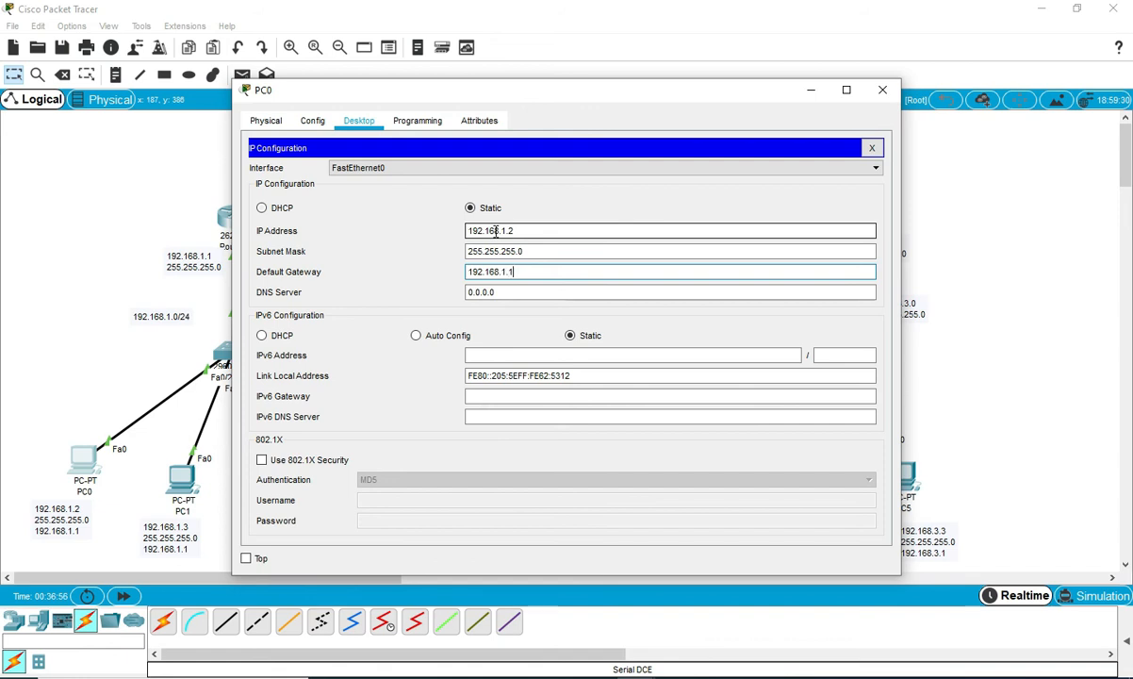
click(882, 89)
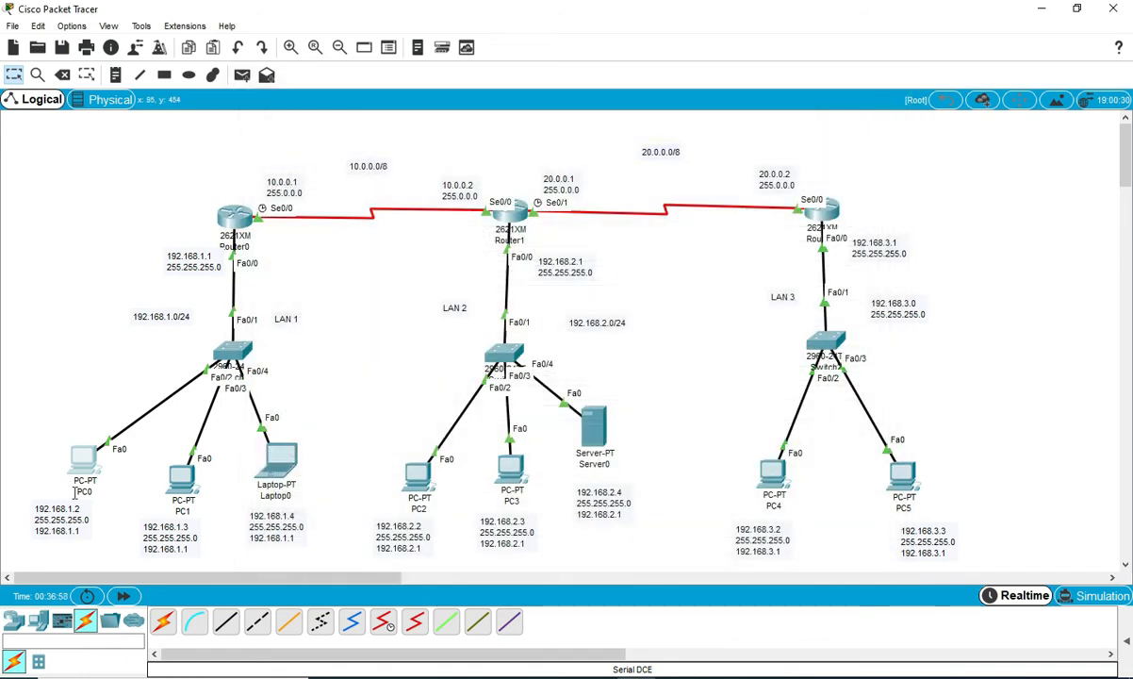
Configure PC1 with static IP address 192.168.1.3, subnet mask 255.255.255.0 and default gateway 192.168.1.1, and close its window.
click(172, 480)
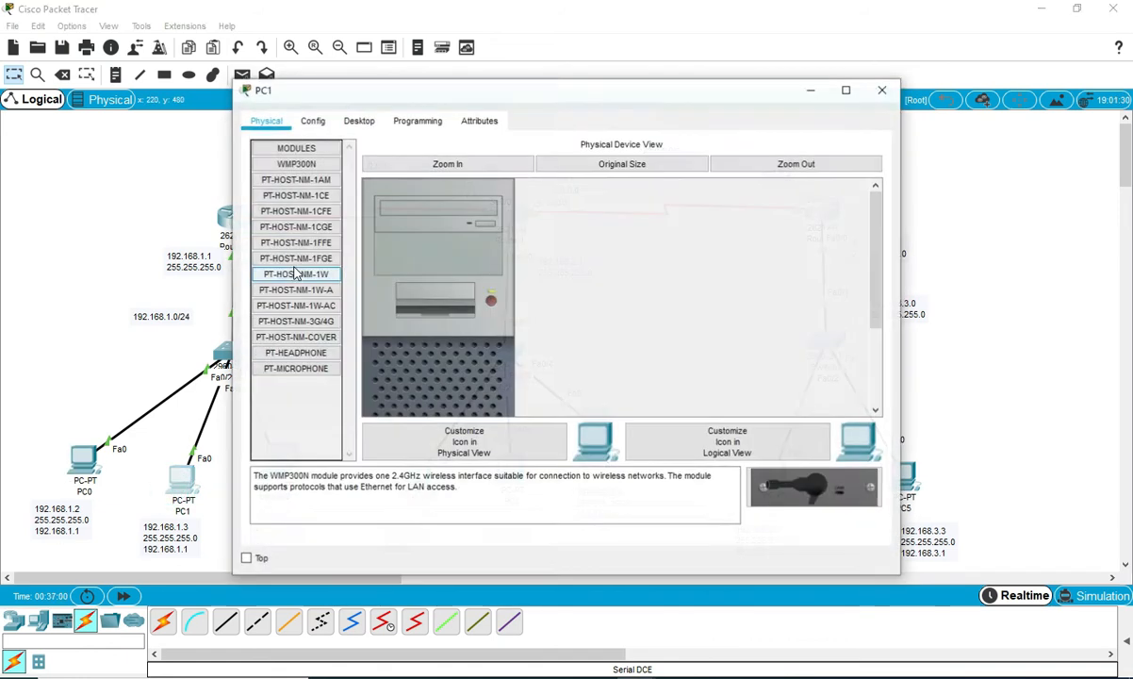
click(351, 119)
click(311, 184)
click(468, 230)
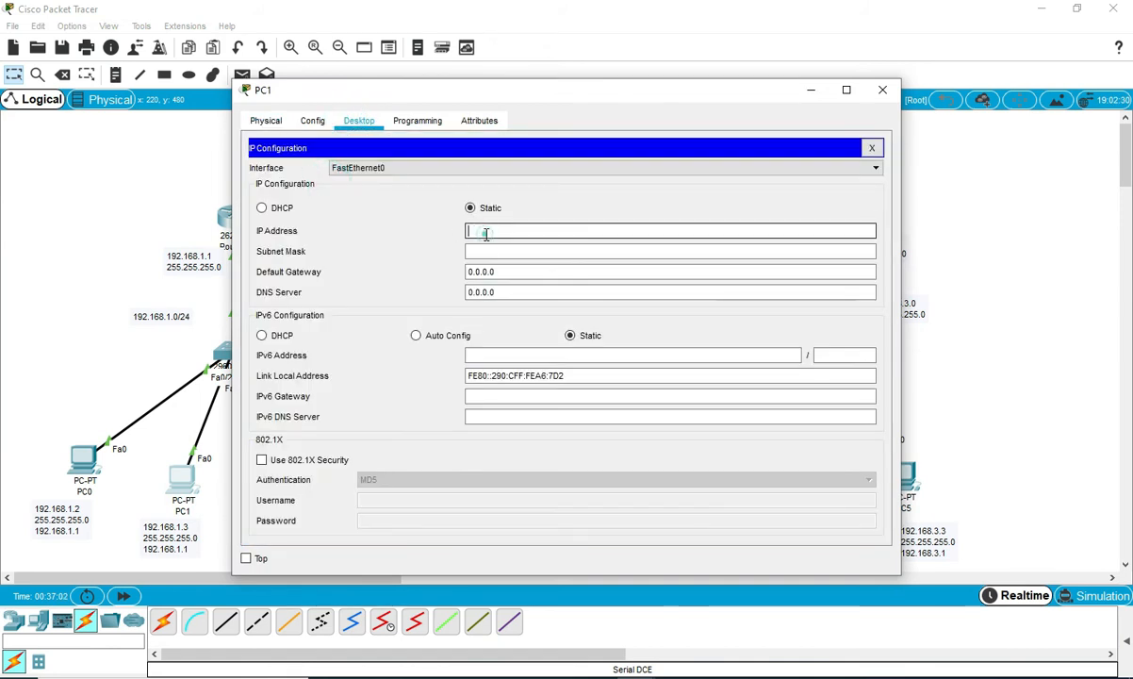
text(192.168.1.)
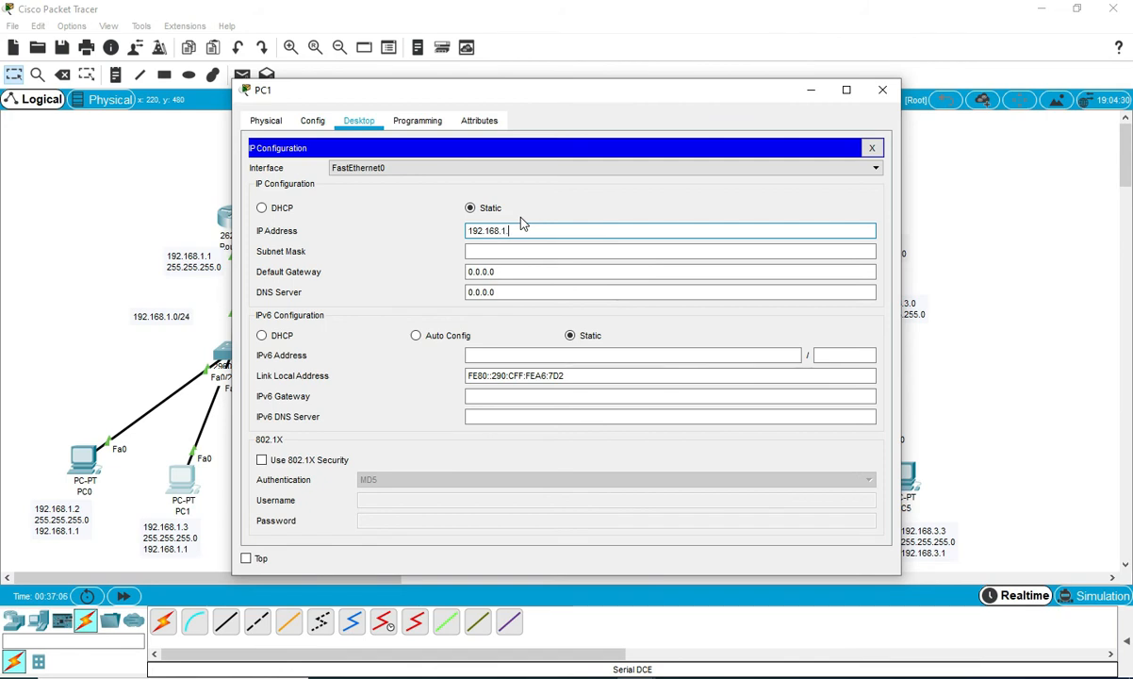
text(3)
key(Tab)
key(Tab)
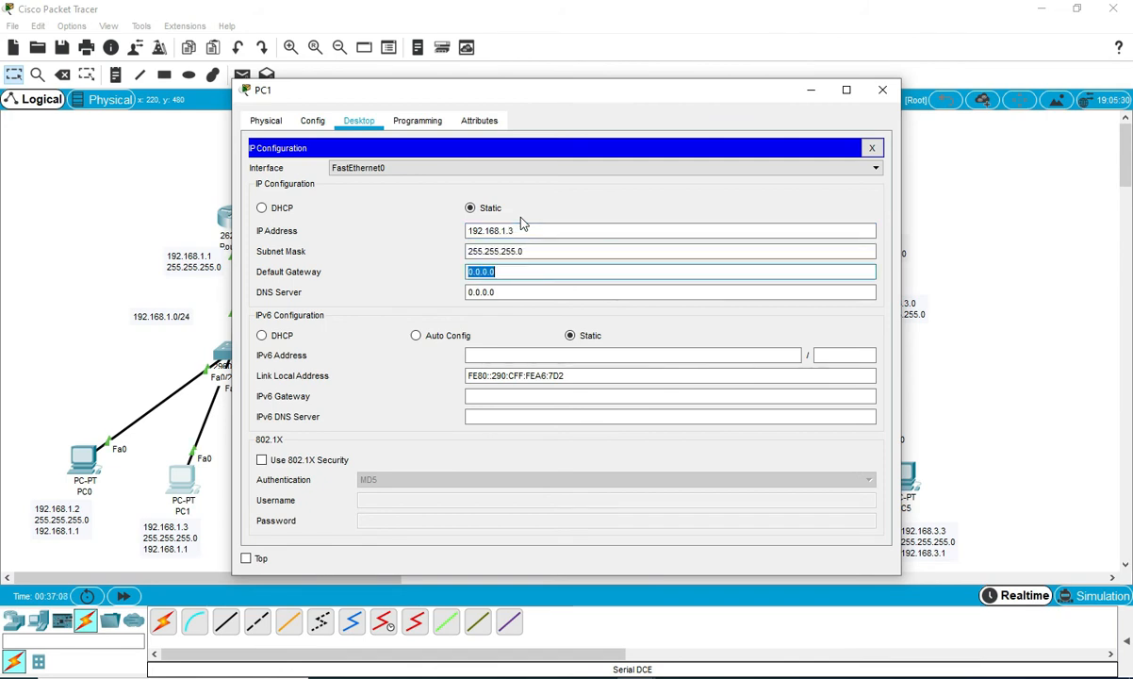
text(192)
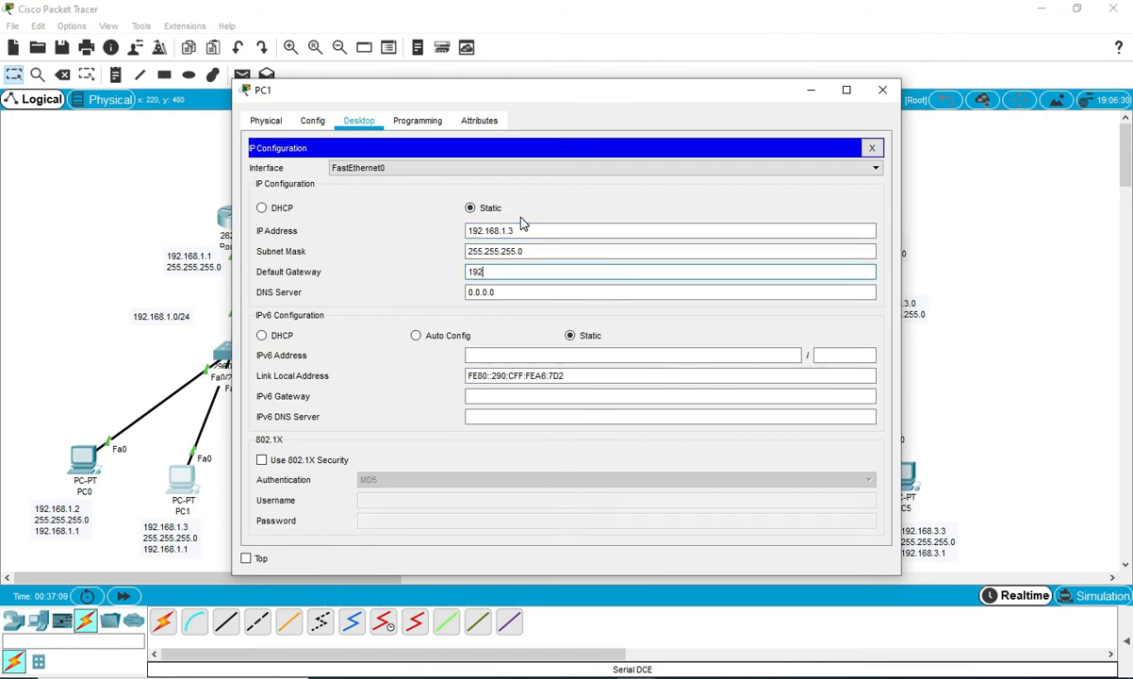
text(.168.1.1)
click(889, 93)
Configure Laptop0 with static IP address 192.168.1.4, subnet mask 255.255.255.0 and default gateway 192.168.1.1, and close its window.
click(282, 460)
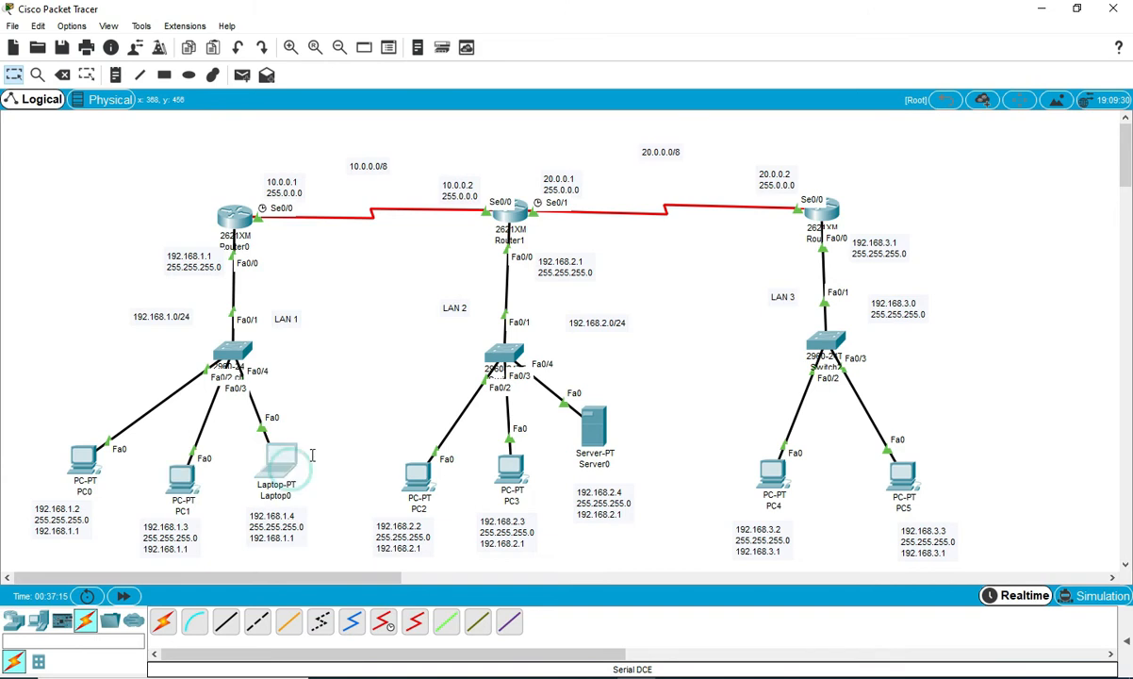
click(358, 120)
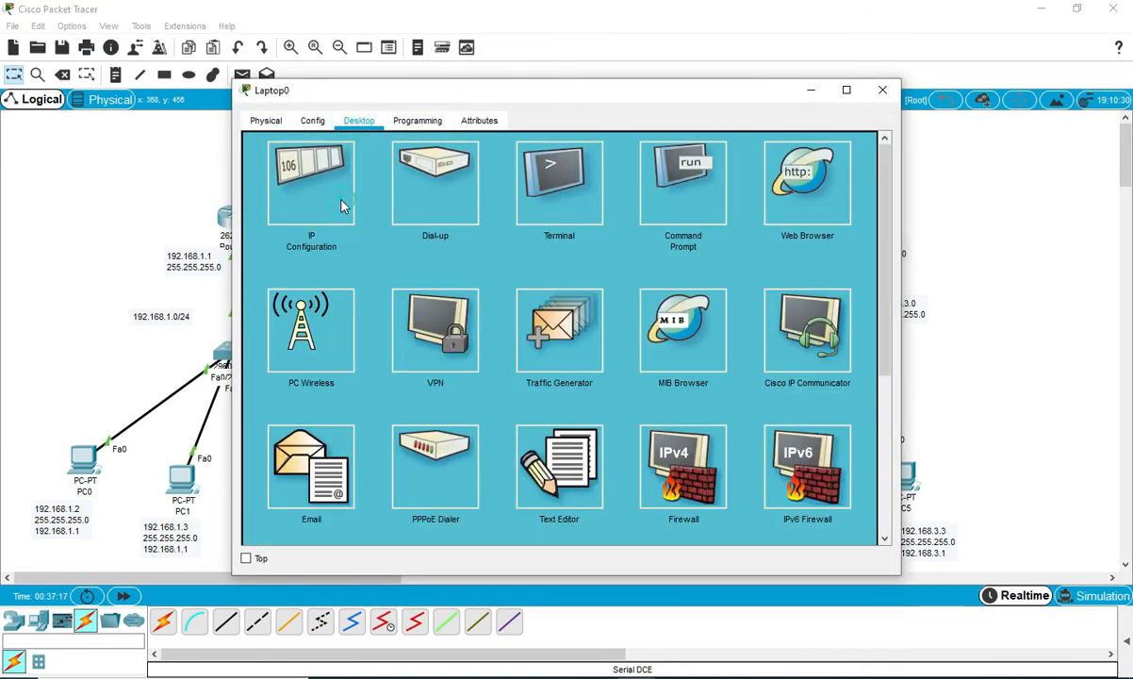
click(341, 208)
click(478, 229)
text(192.168)
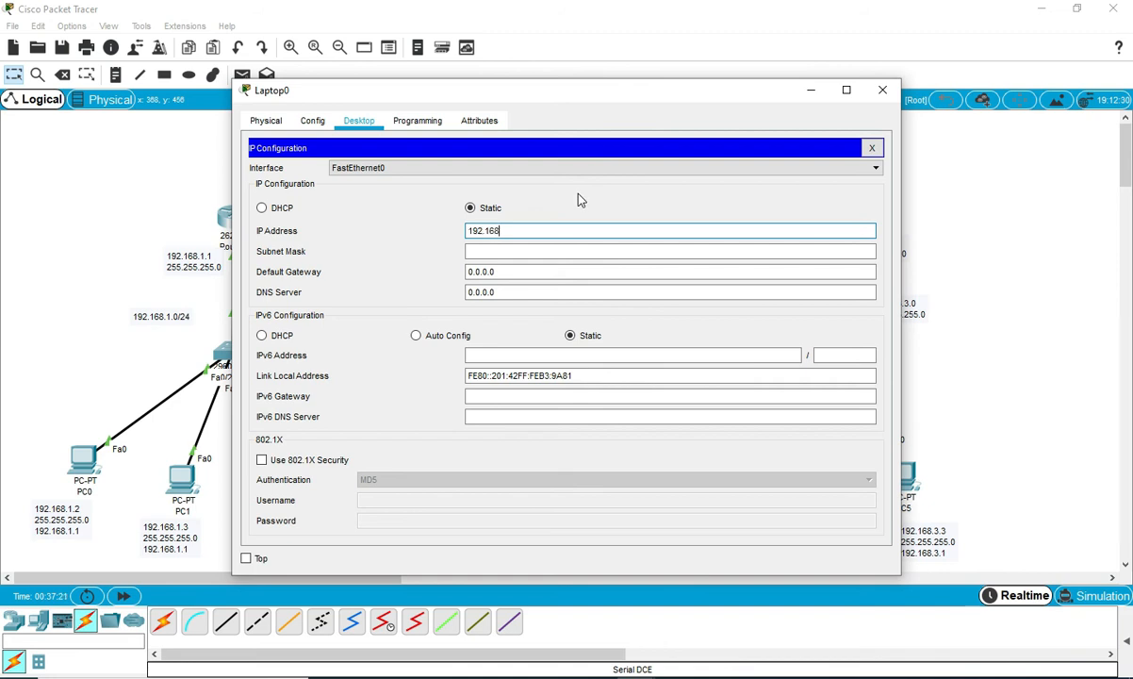
text(.1.4)
key(Tab)
key(Tab)
text(192.168)
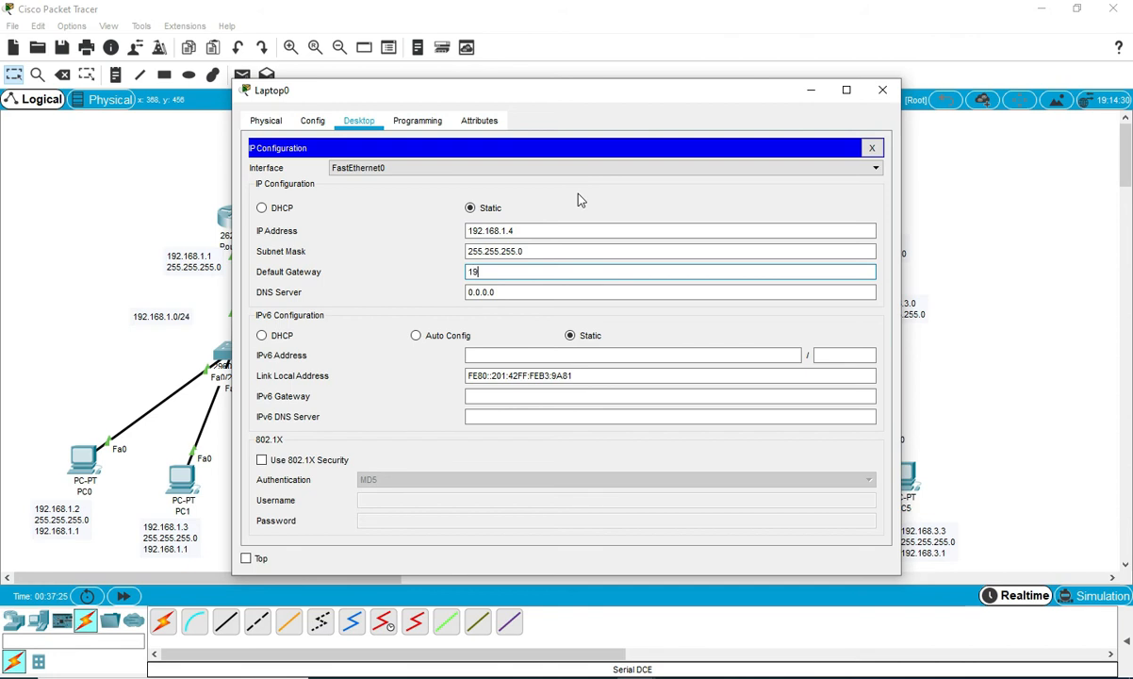
text(.1.1)
click(882, 89)
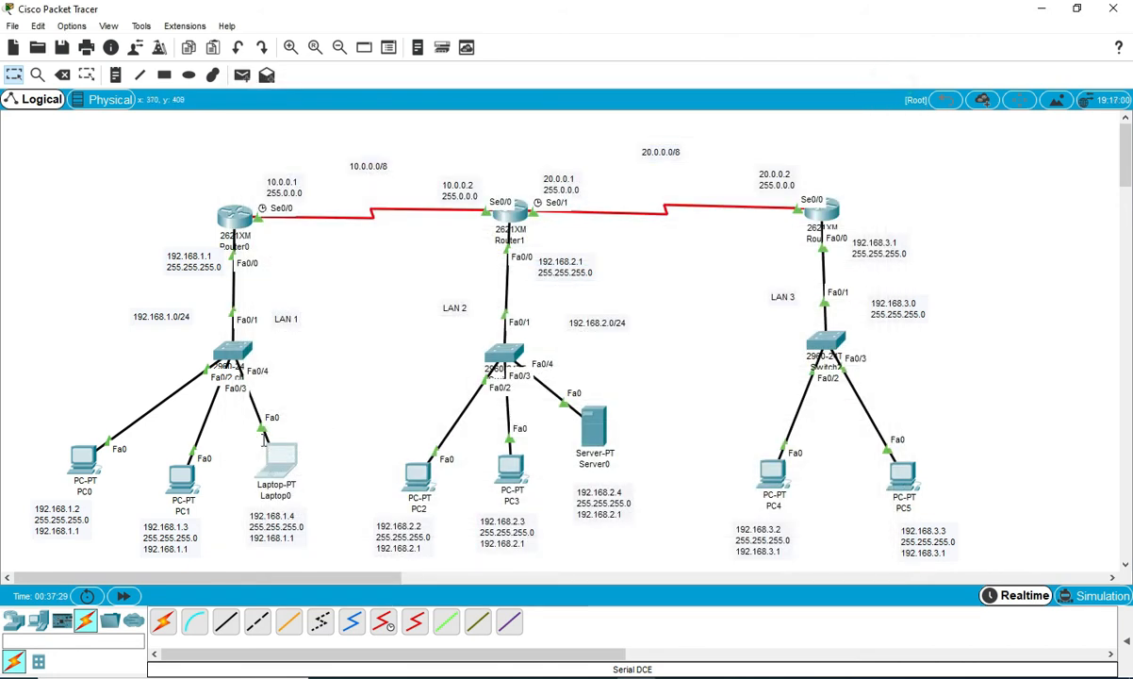
Configure PC2 with static IP address 192.168.2.2, subnet mask 255.255.255.0 and default gateway 192.168.2.1, and close its window.
click(419, 476)
click(358, 120)
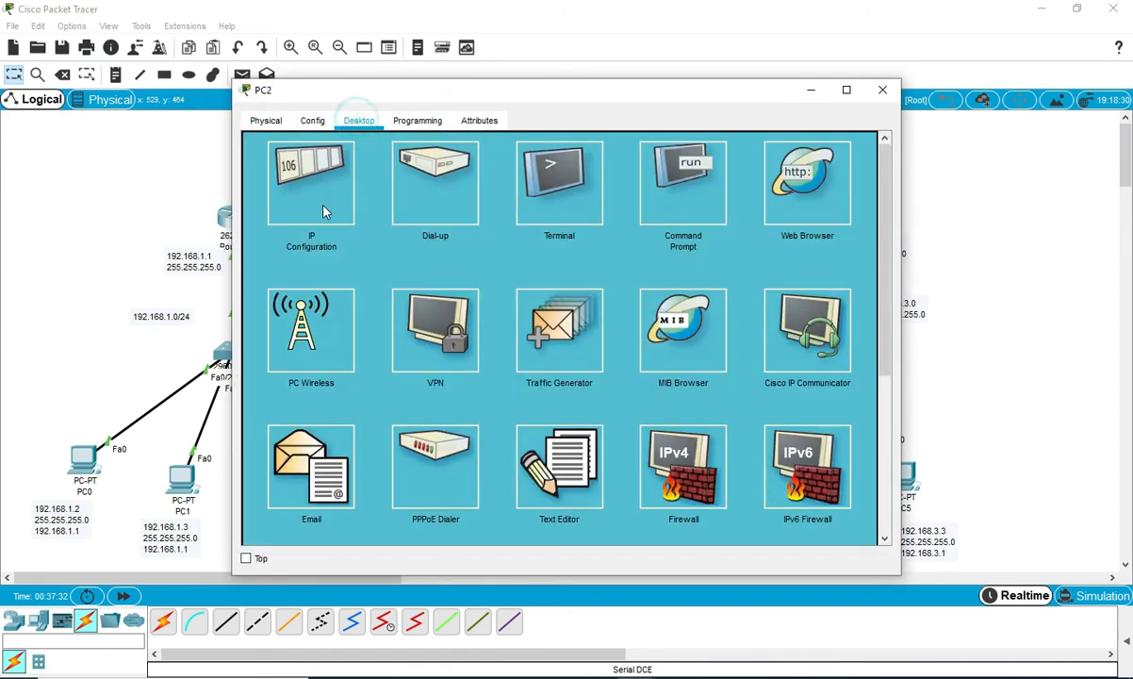
click(323, 211)
click(488, 230)
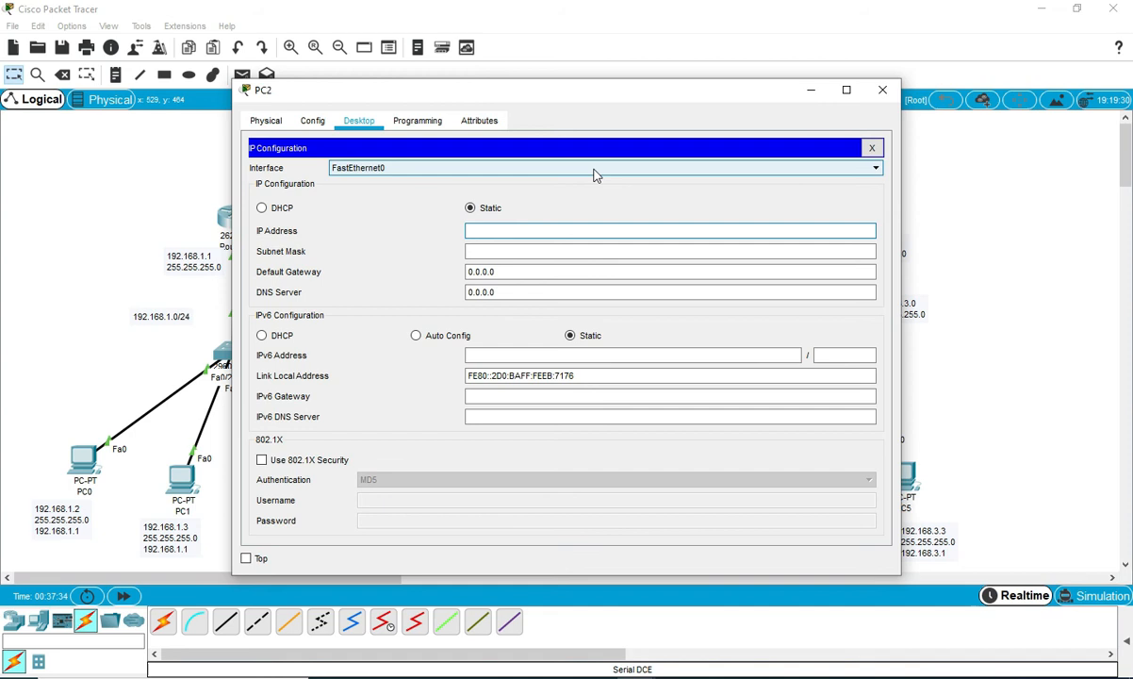
text(192.168.1)
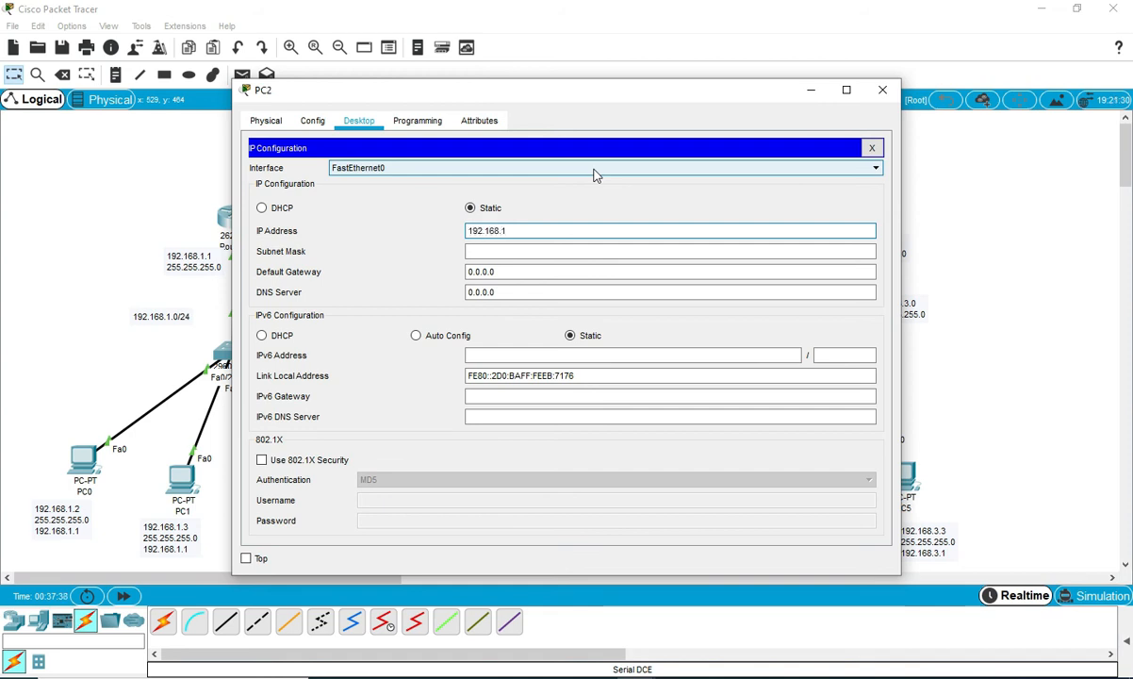
text(2.2)
key(Tab)
key(Tab)
text(1)
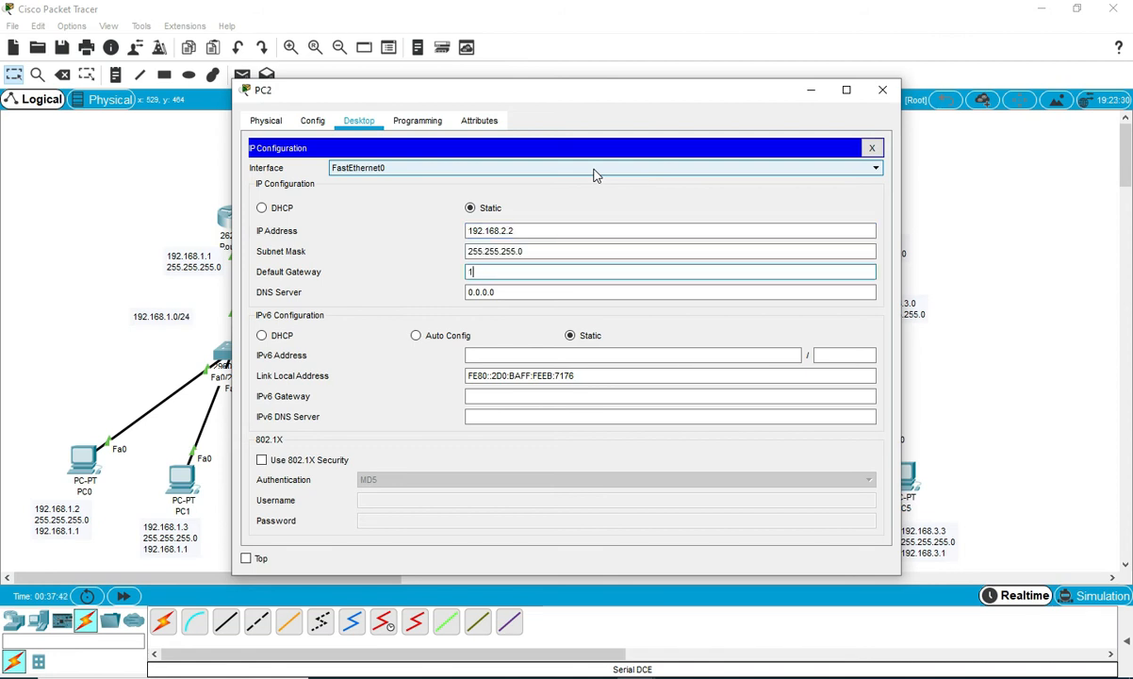
text(92.168.2.1)
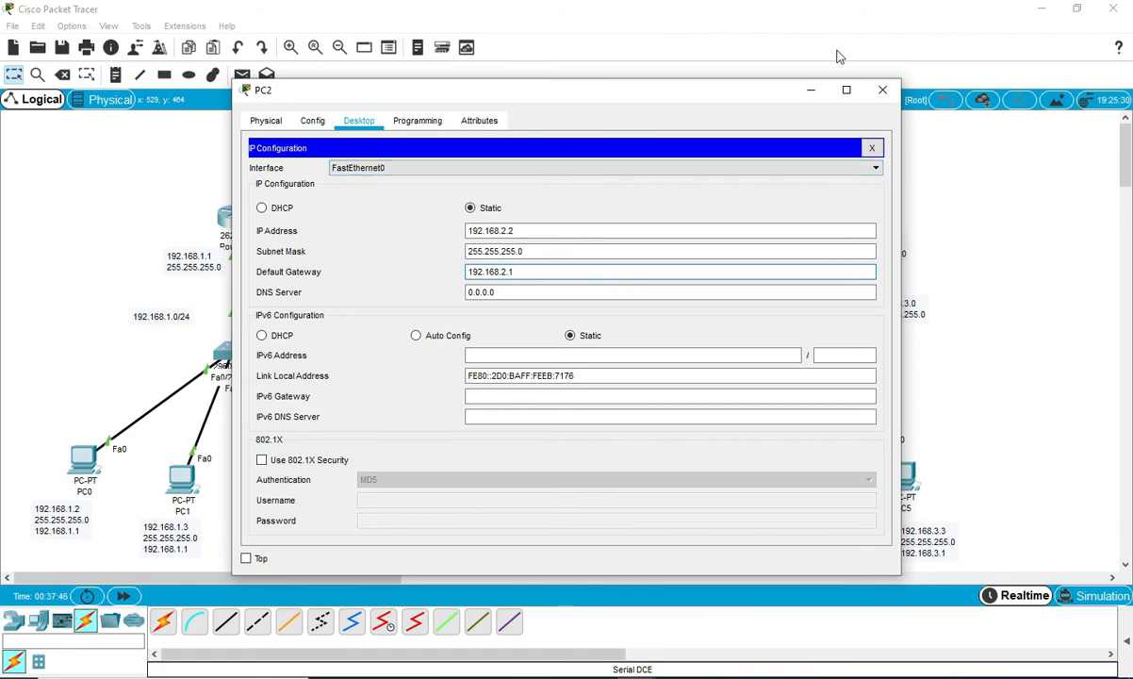
click(882, 90)
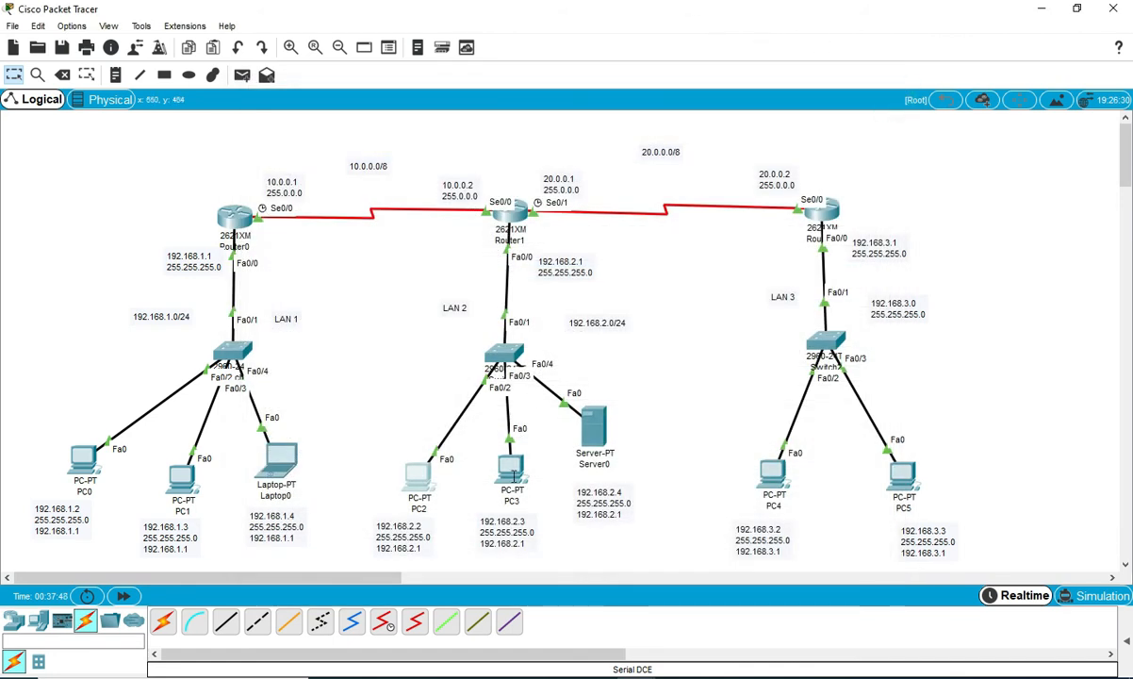
Configure PC3 with static IP address 192.168.2.3, subnet mask 255.255.255.0 and default gateway 192.168.2.1, and close its window.
click(512, 471)
click(358, 121)
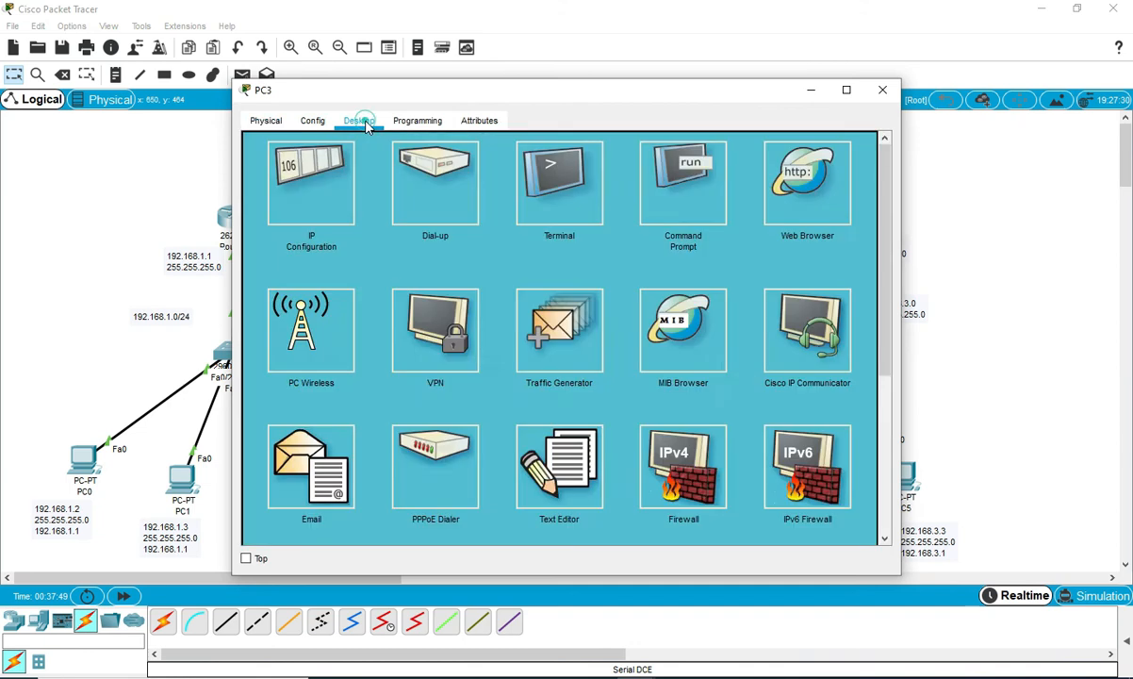
click(327, 197)
click(467, 230)
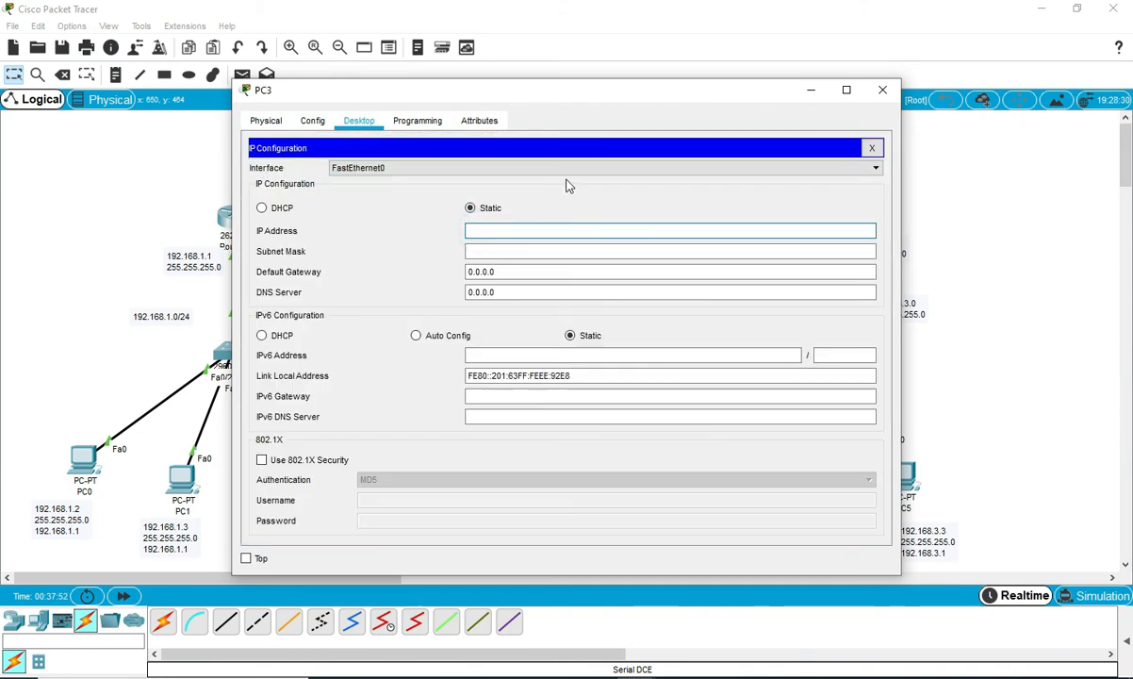
text(192.168.)
key(Tab)
key(Tab)
text(1)
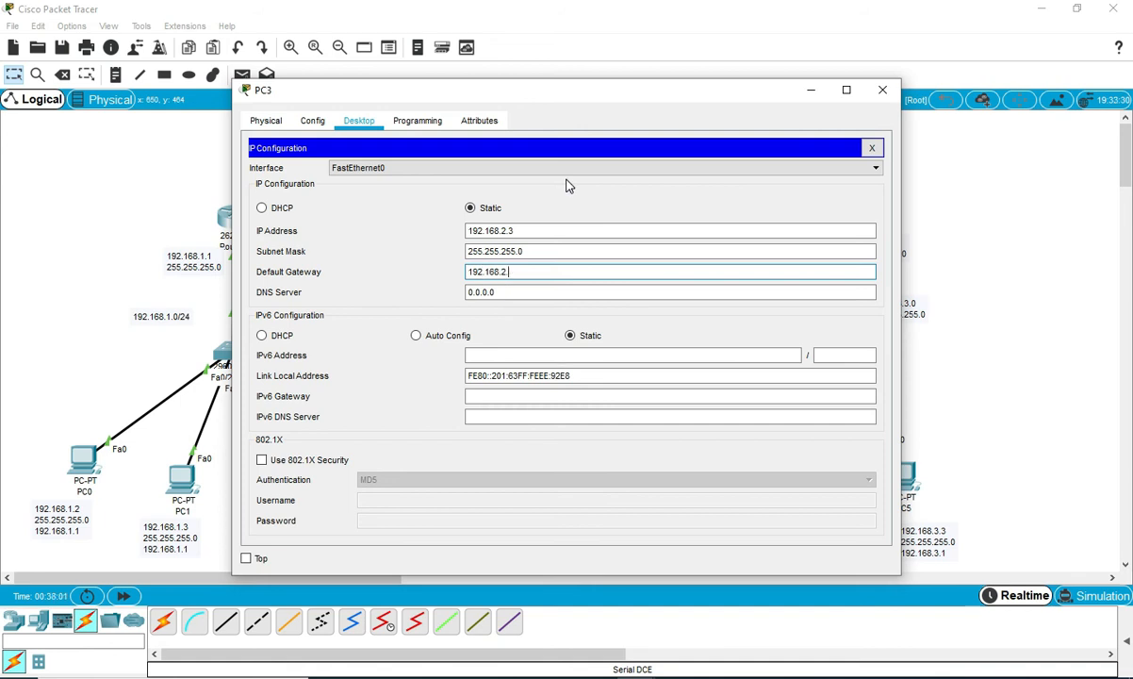
click(882, 90)
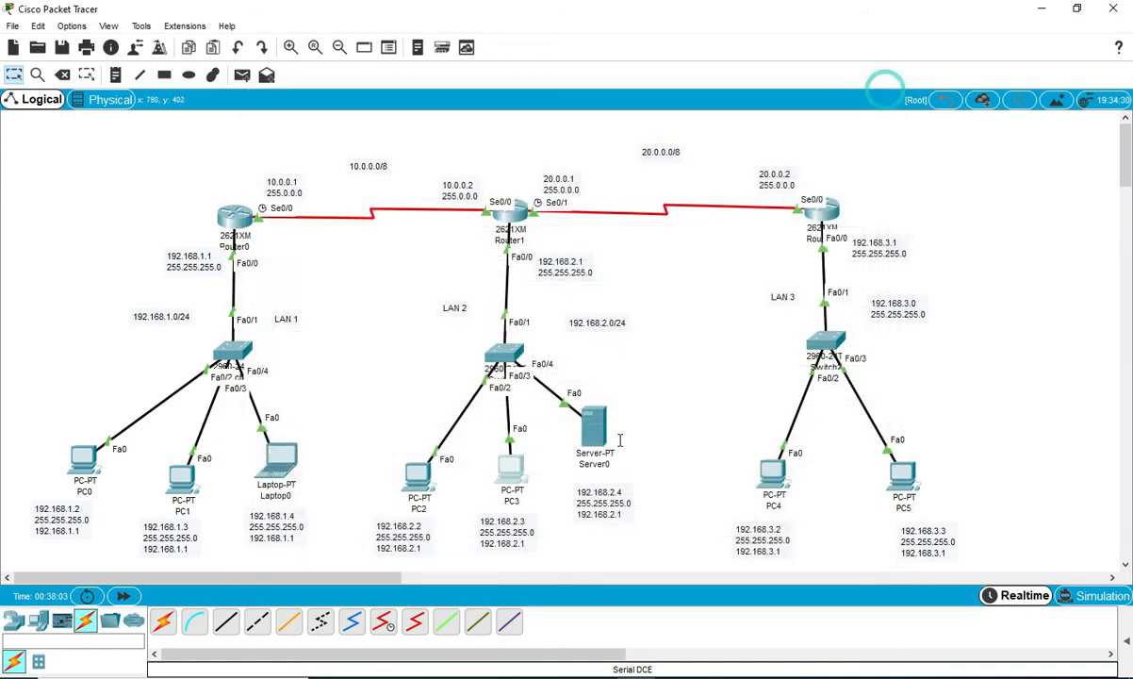
Configure Server0 with static IP address 192.168.2.4, subnet mask 255.255.255.0 and default gateway 192.168.2.1, and close its window.
click(584, 429)
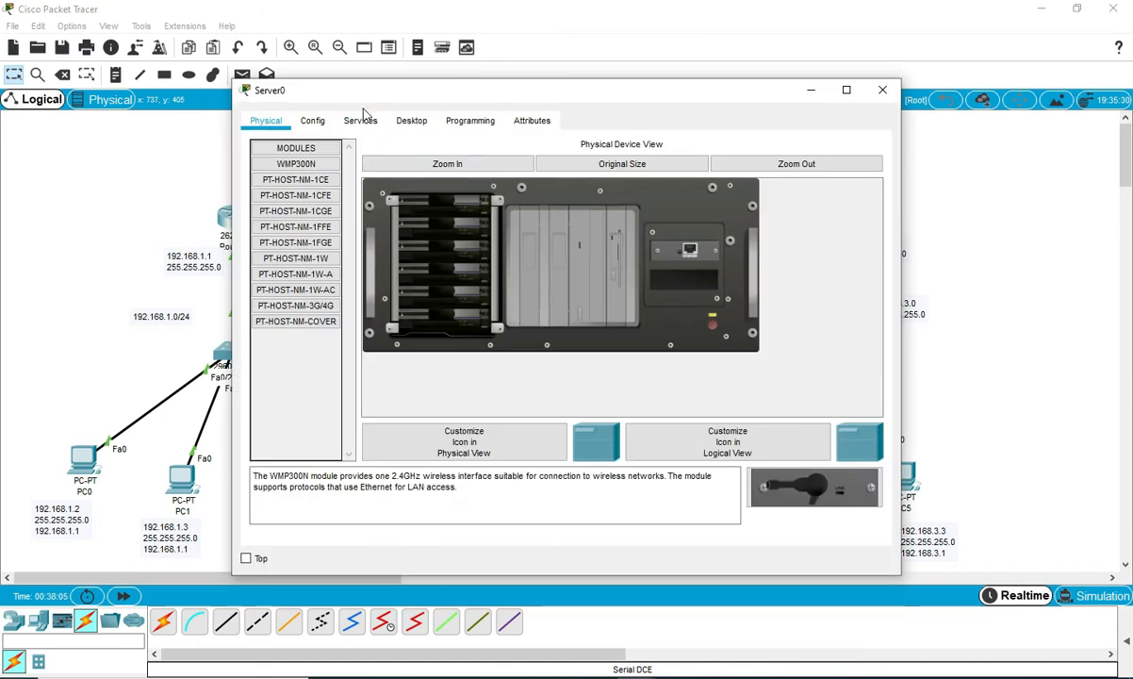
click(361, 119)
click(411, 121)
click(298, 179)
click(473, 211)
text(192.168)
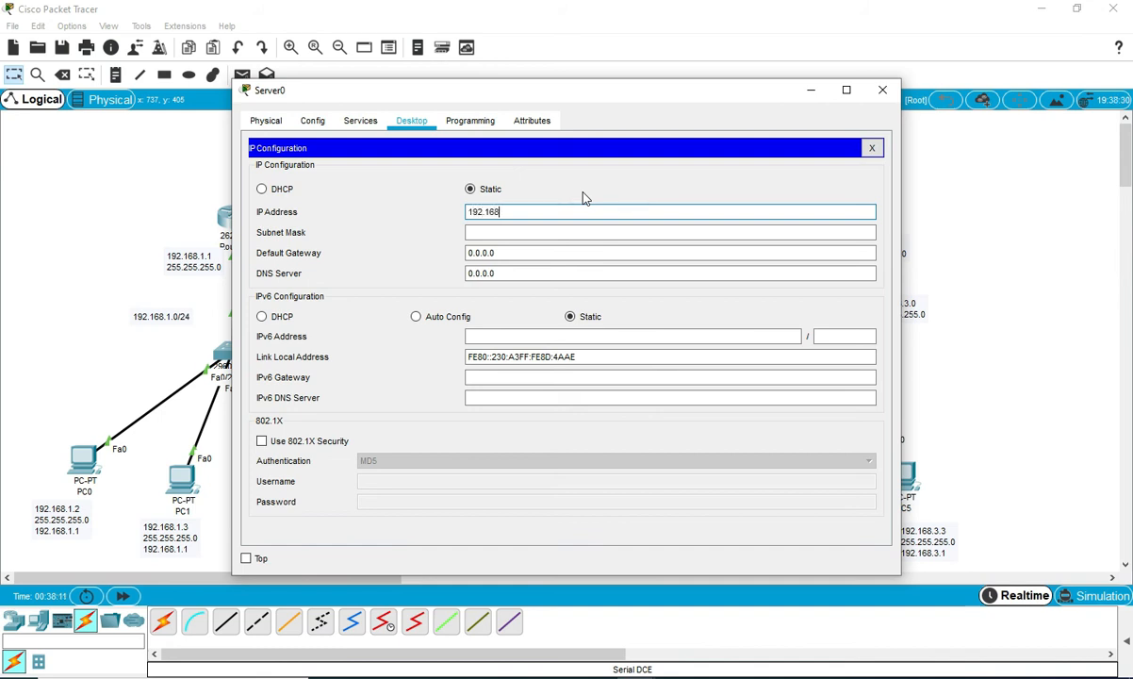
text(.2.4)
key(Tab)
key(Tab)
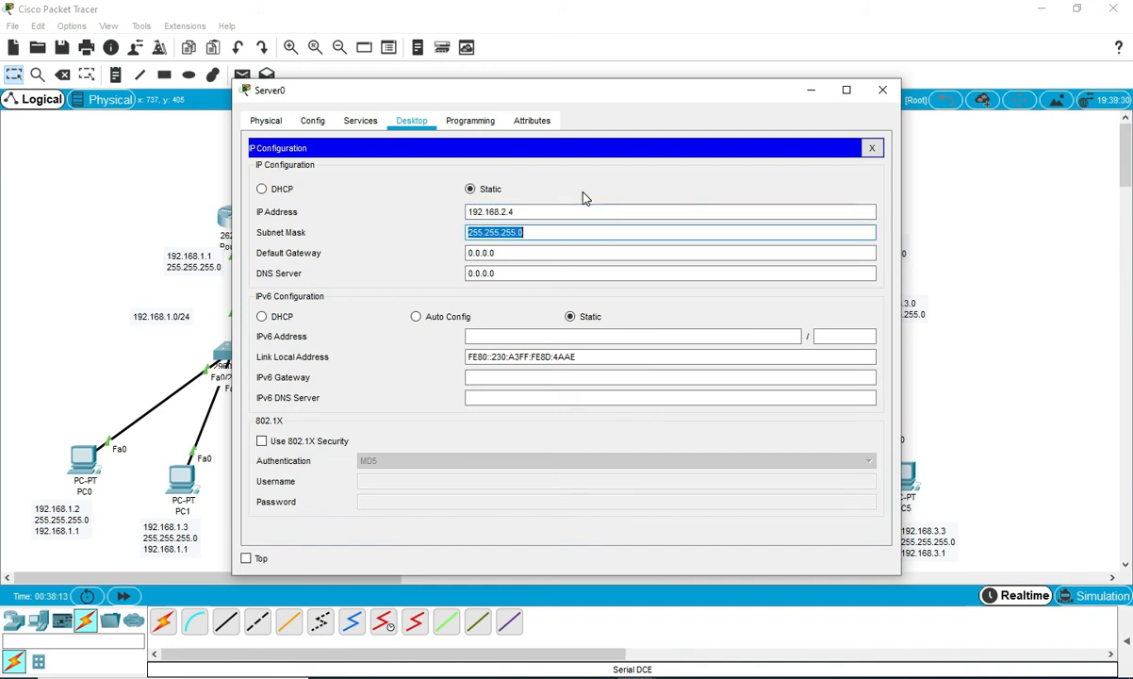
text(192.16)
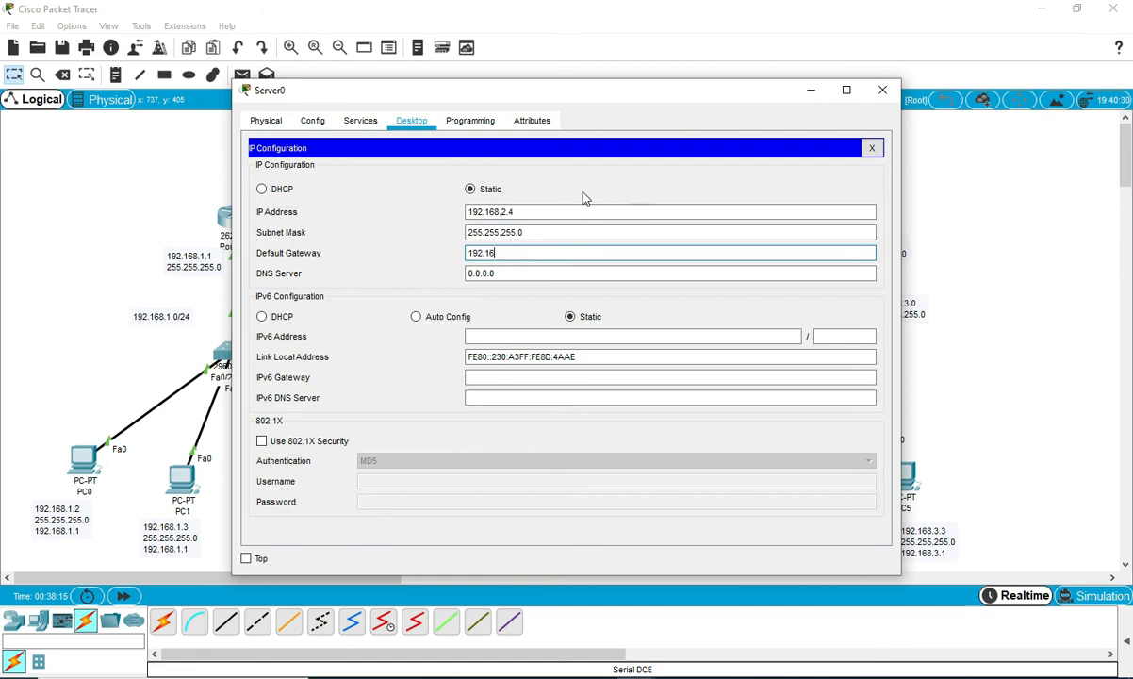
text(8.2.1)
click(883, 89)
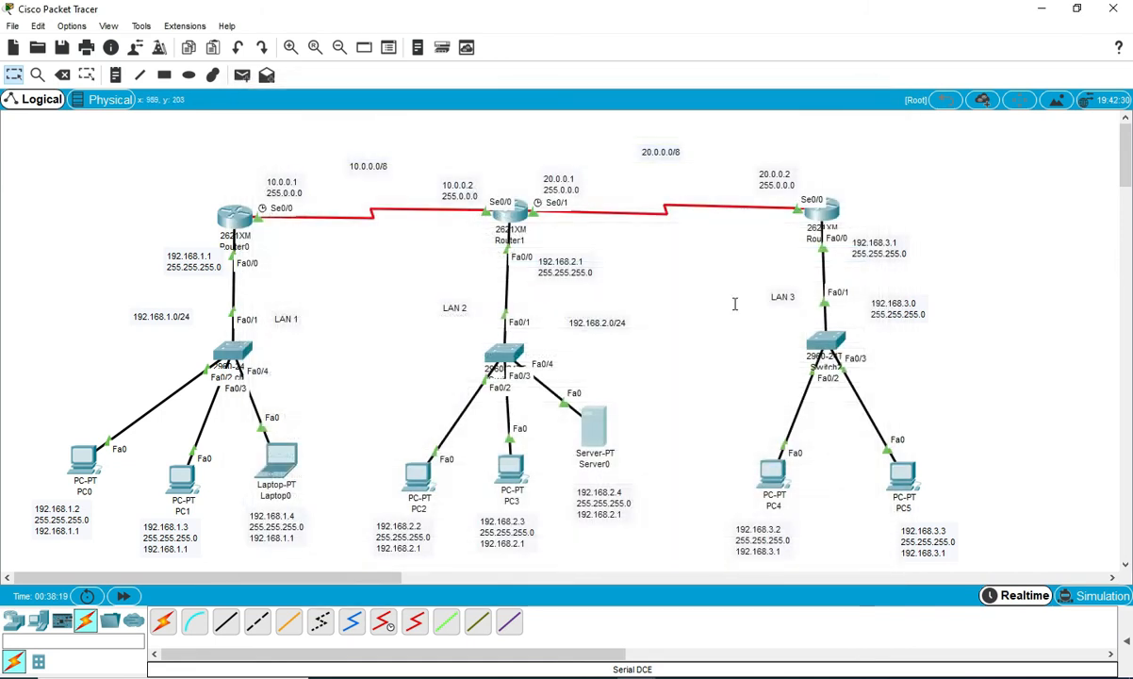
Configure PC4 with static IP address 192.168.3.2, subnet mask 255.255.255.0 and default gateway 192.168.3.1, and close its window.
click(771, 471)
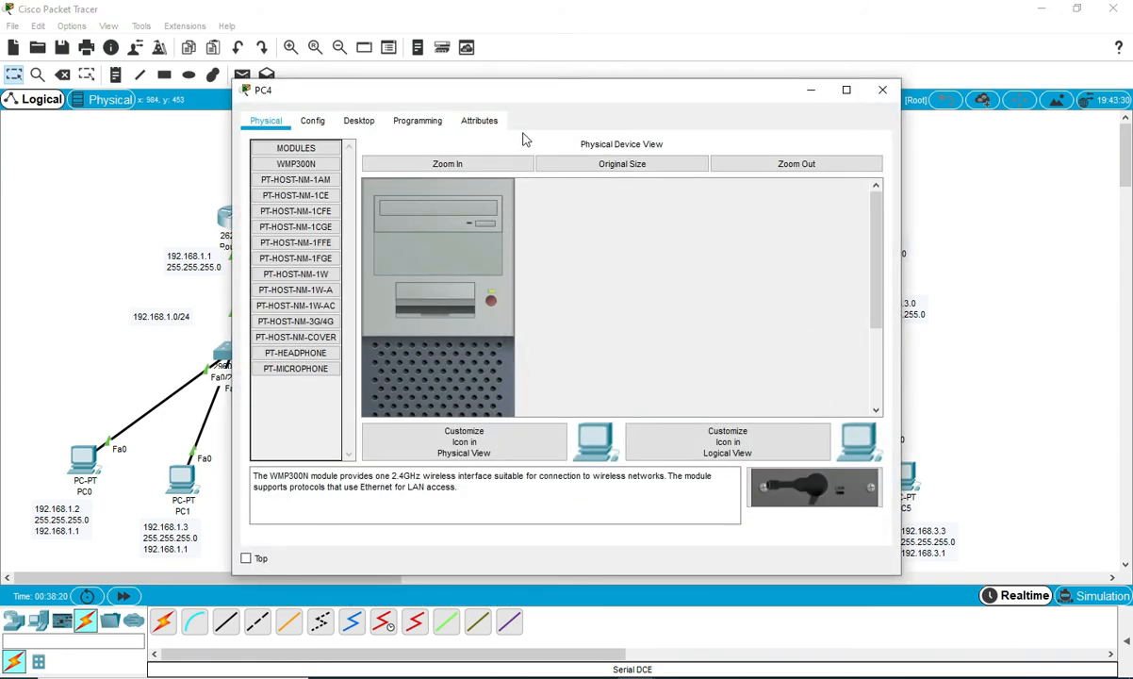
click(358, 121)
click(313, 192)
click(498, 229)
click(498, 228)
text(192.168)
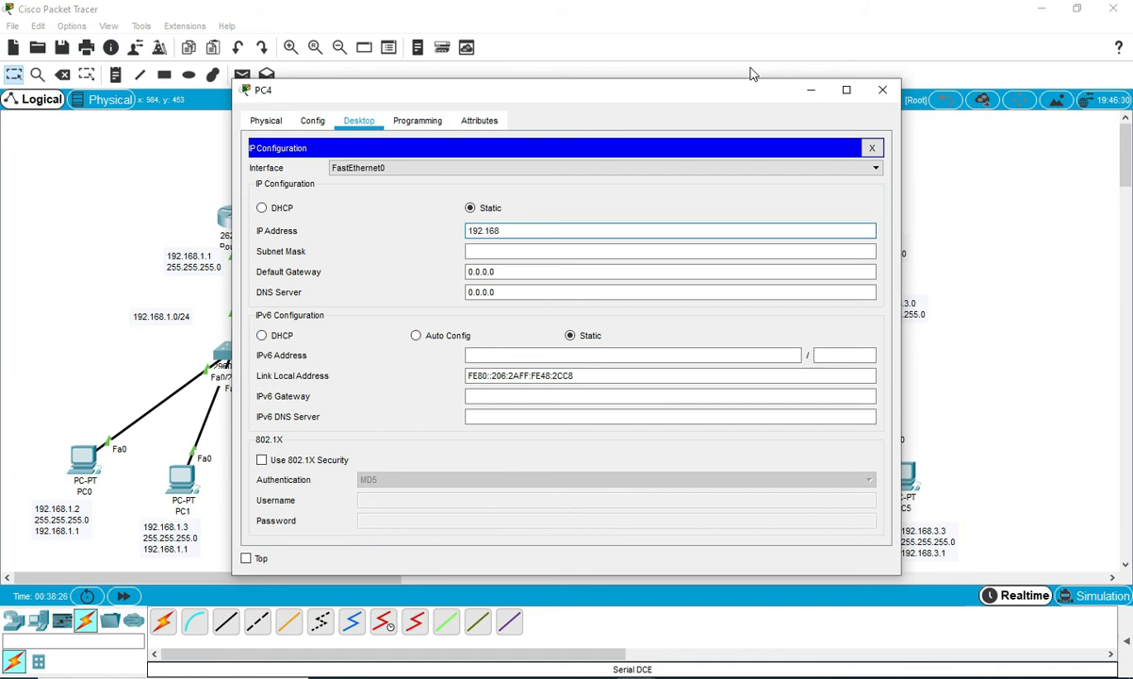
key(Tab)
key(Tab)
text(1)
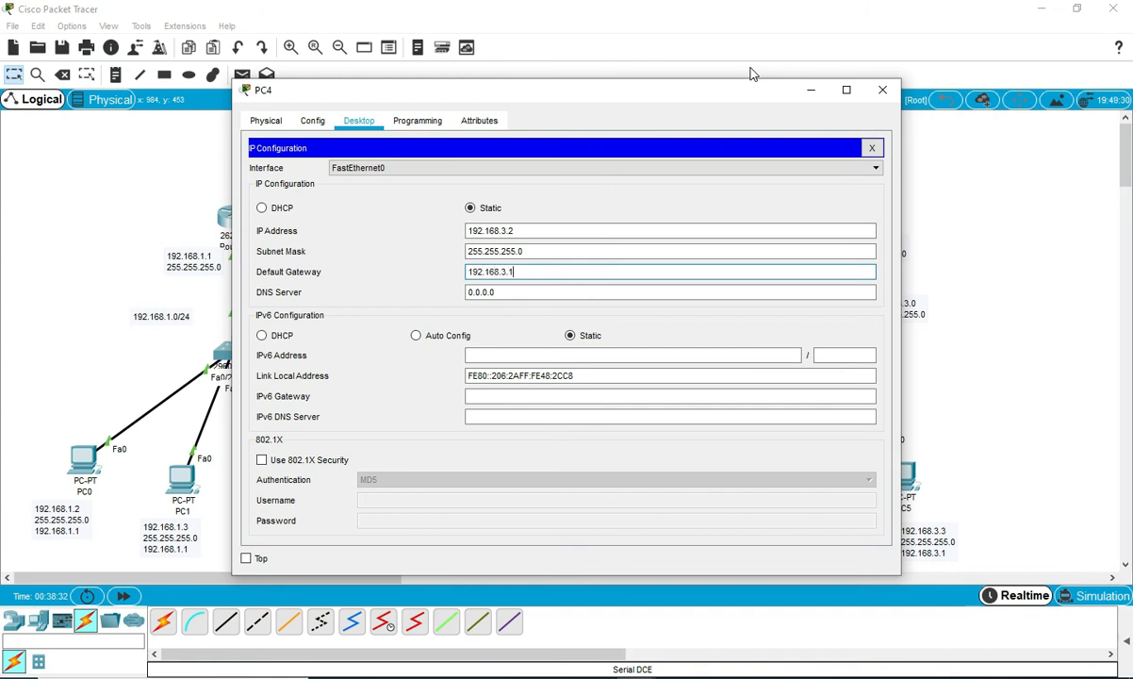
click(882, 89)
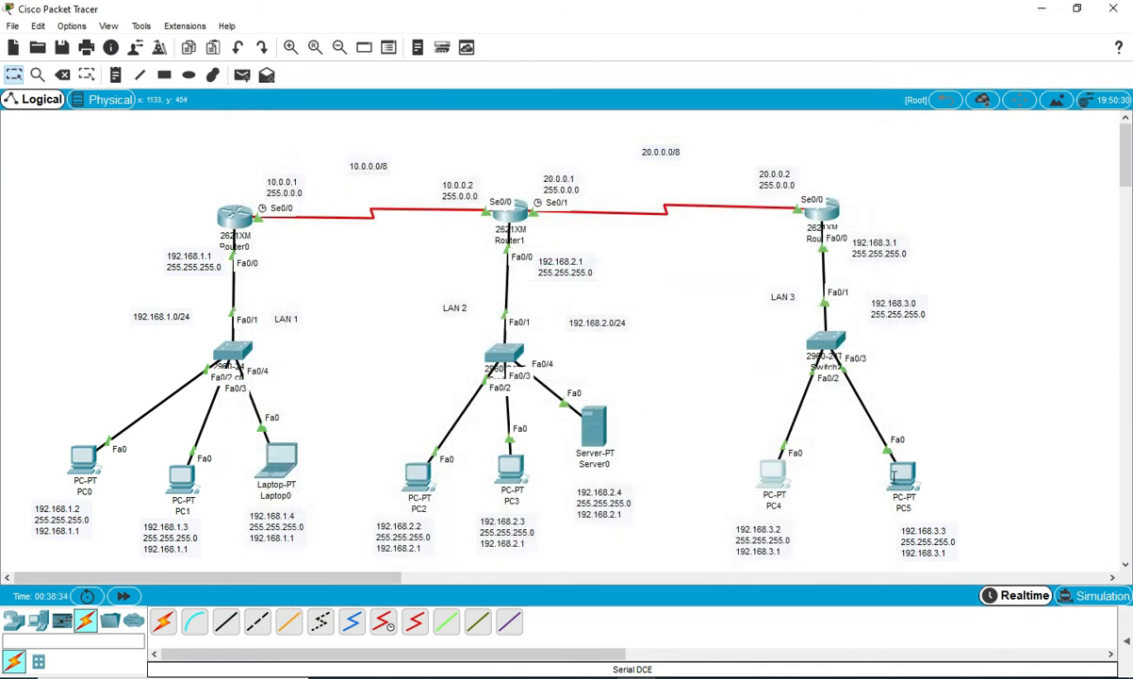
Configure PC5 with static IP address 192.168.3.3, subnet mask 255.255.255.0 and default gateway 192.168.3.1, and close its window.
click(896, 490)
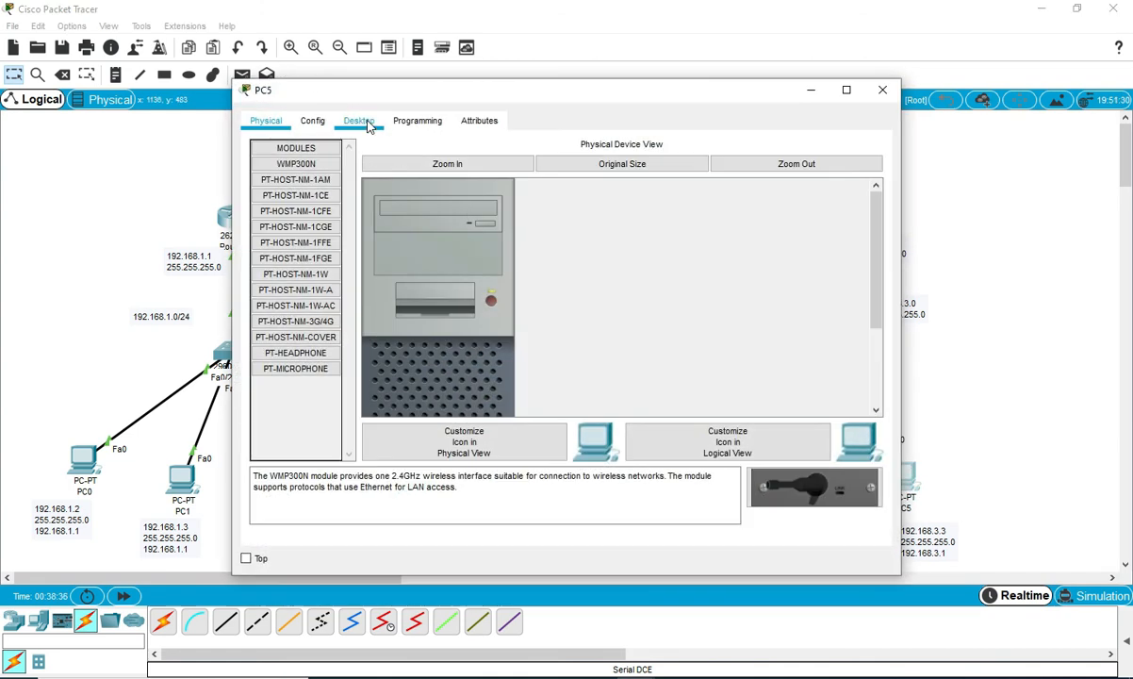
click(358, 120)
click(337, 191)
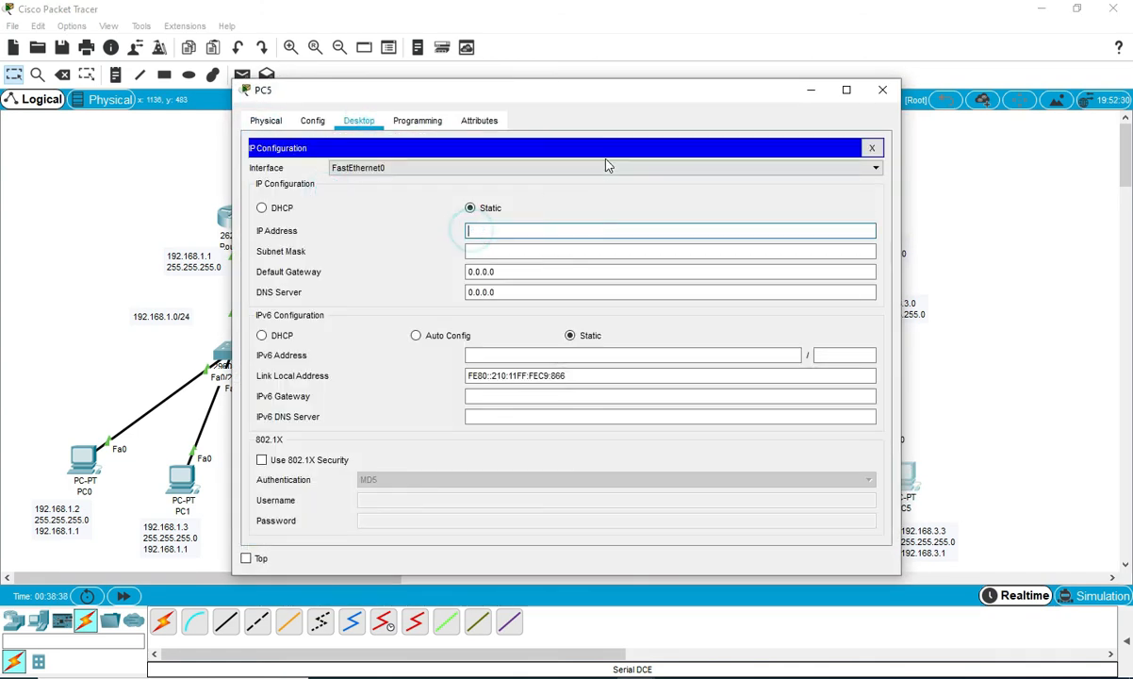
text(1)
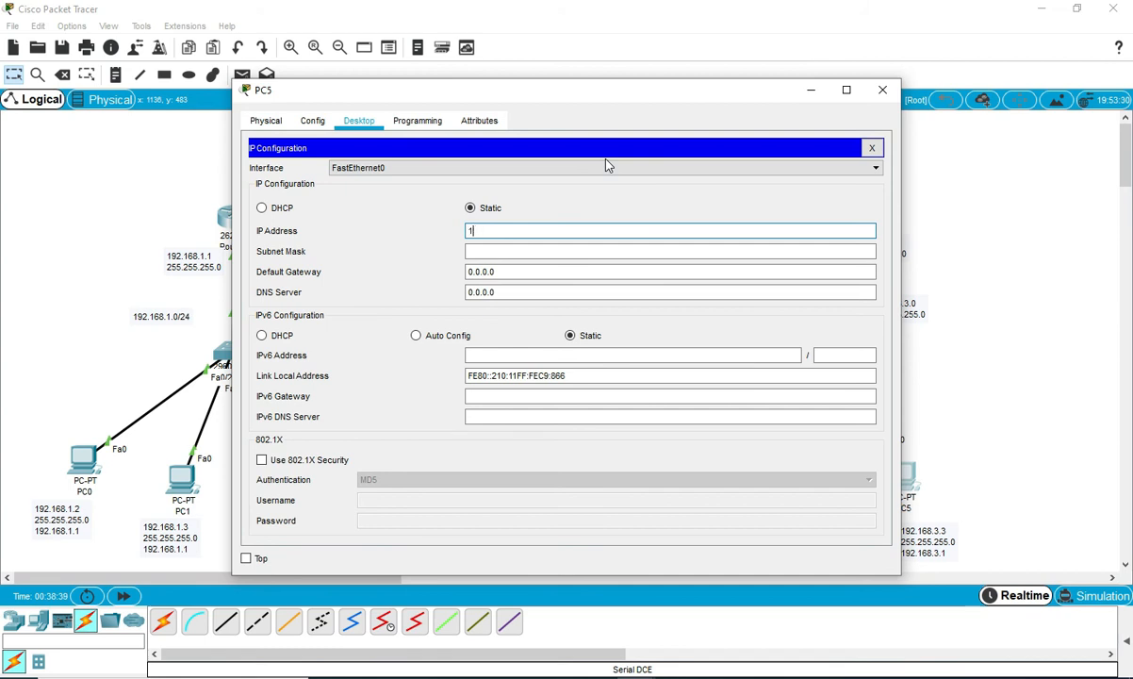
text(92.168.3.3)
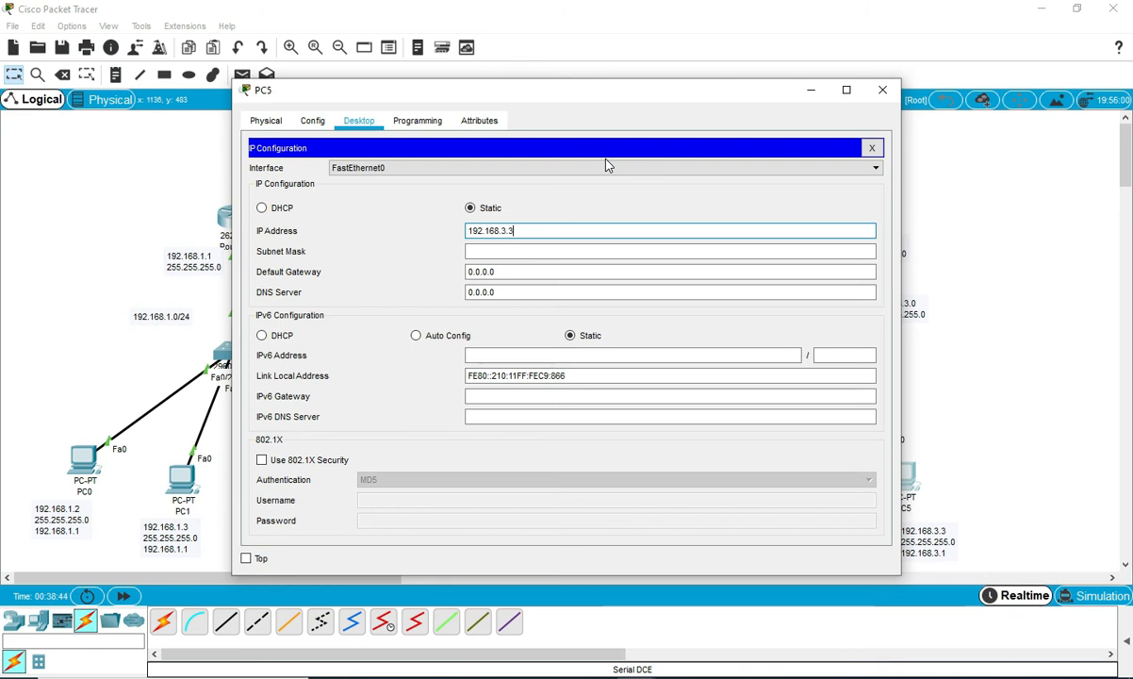
key(Tab)
key(Tab)
text(19)
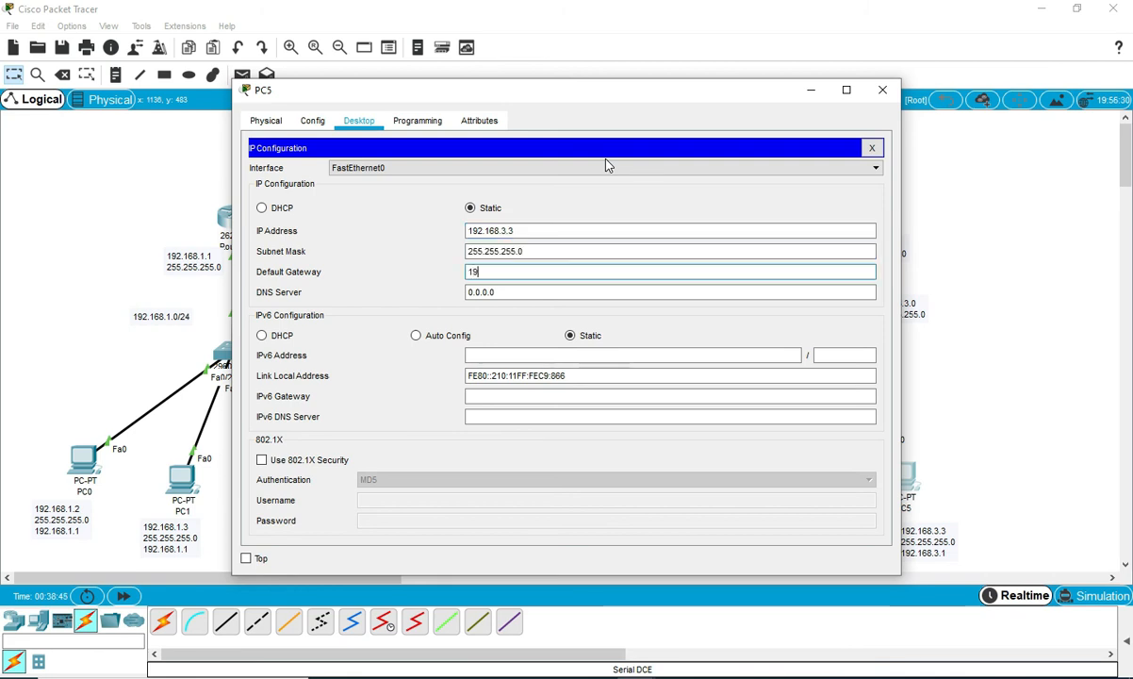
text(2.168.3.1)
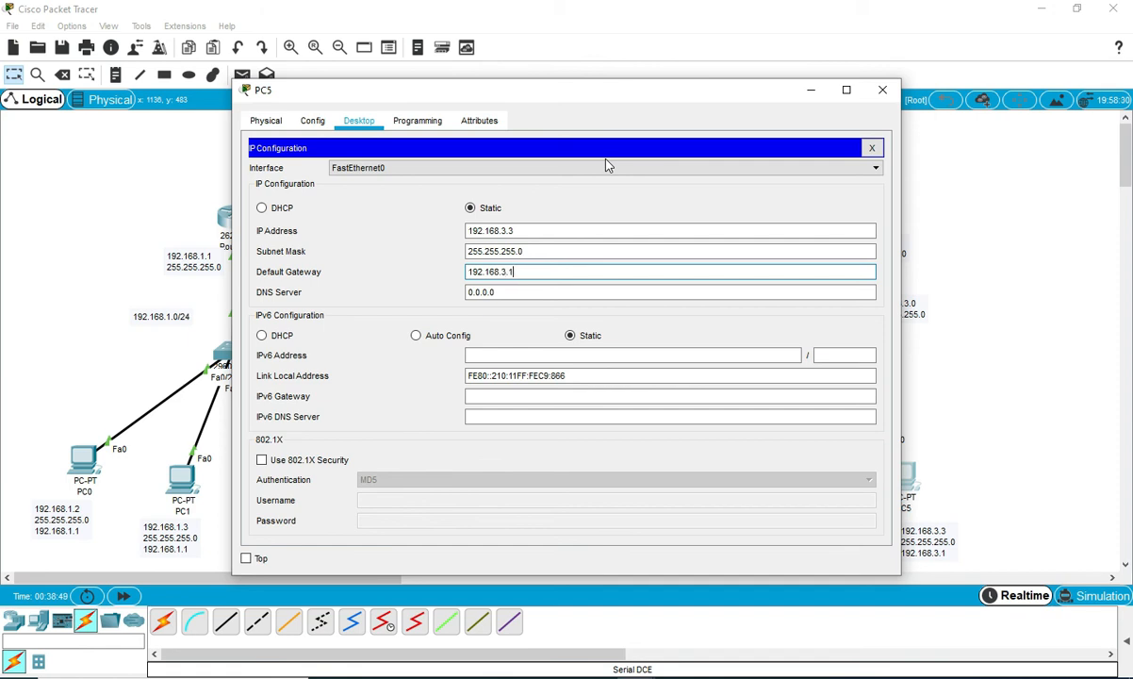
click(882, 89)
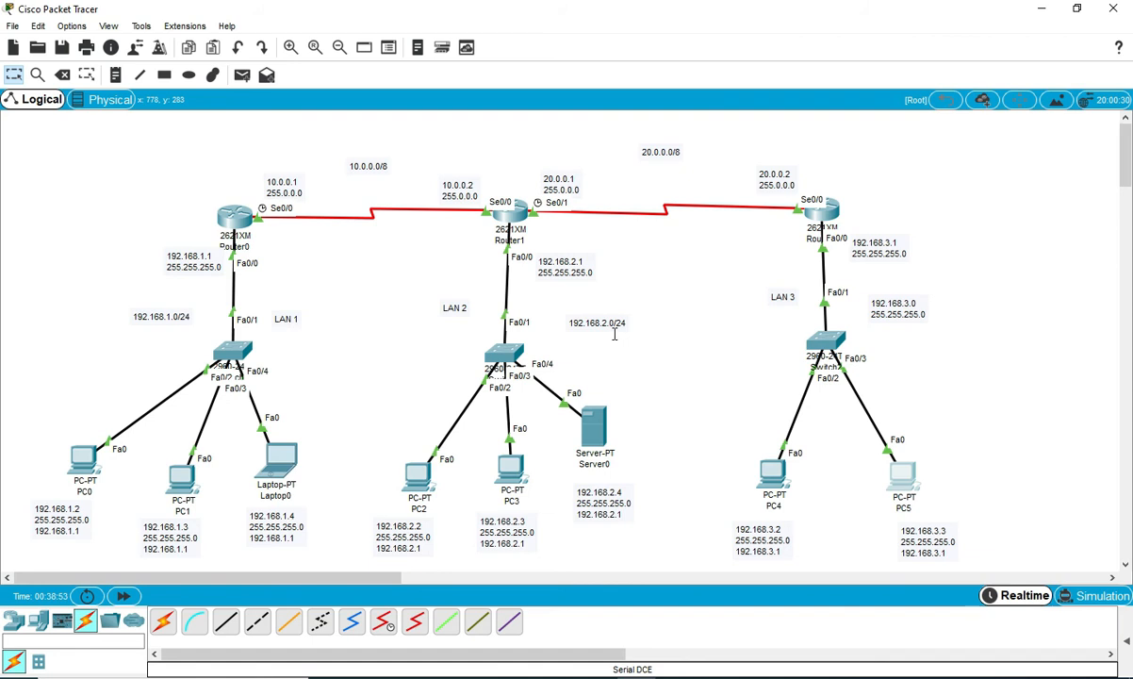
click(94, 276)
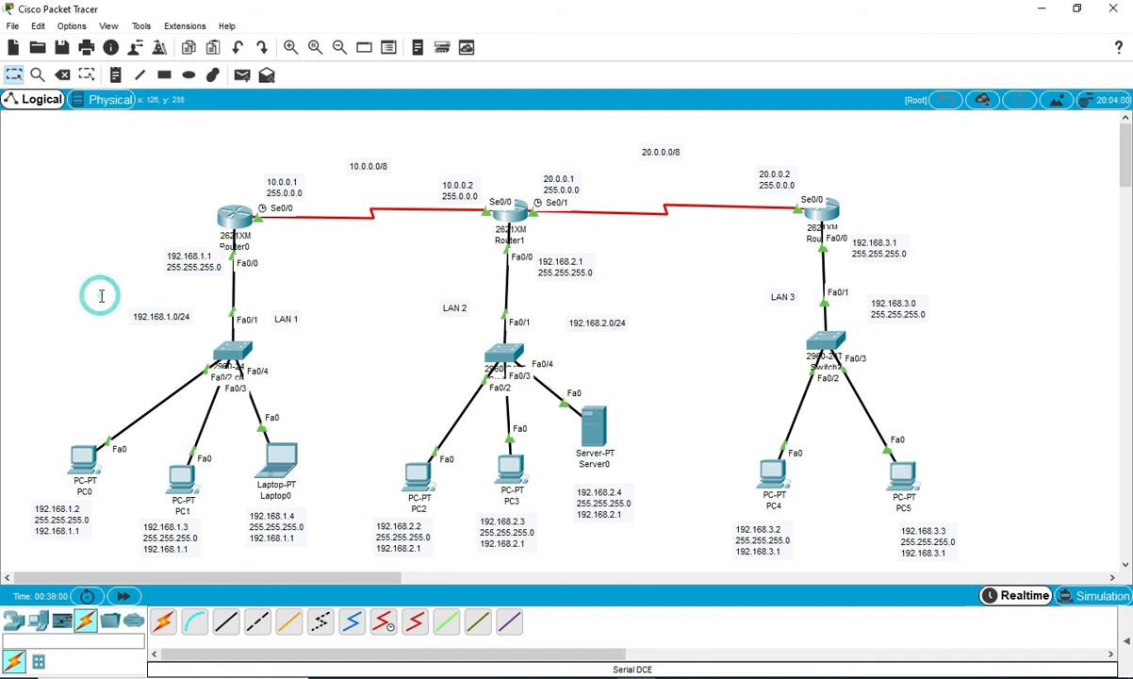
drag(105, 254, 278, 471)
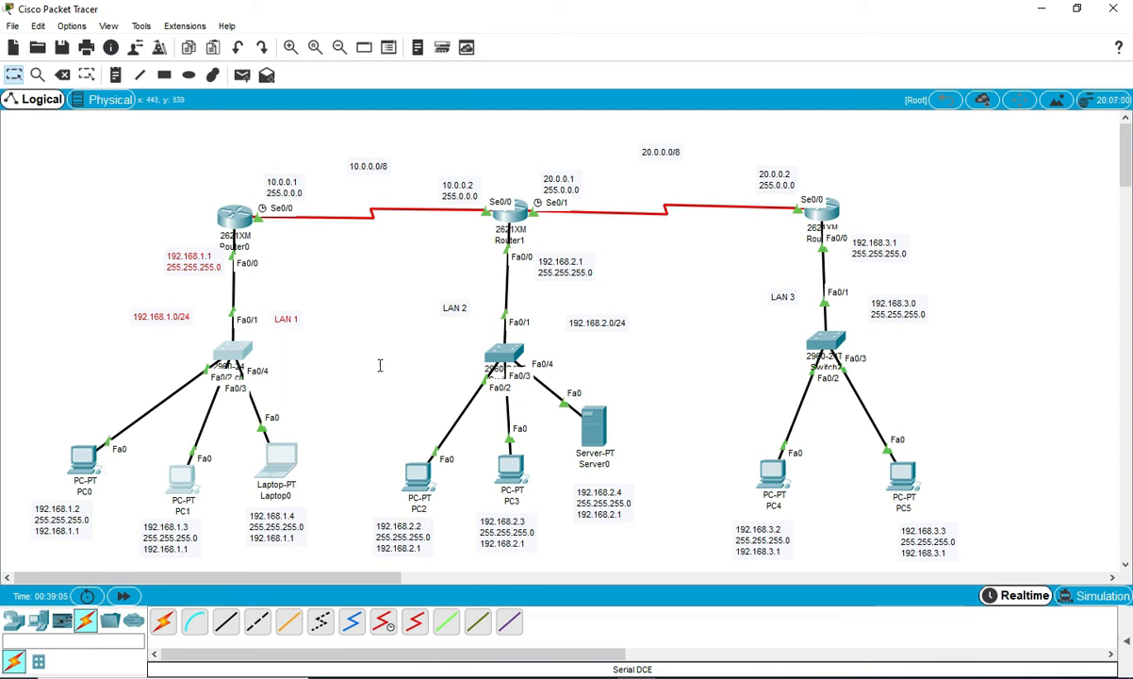
click(380, 328)
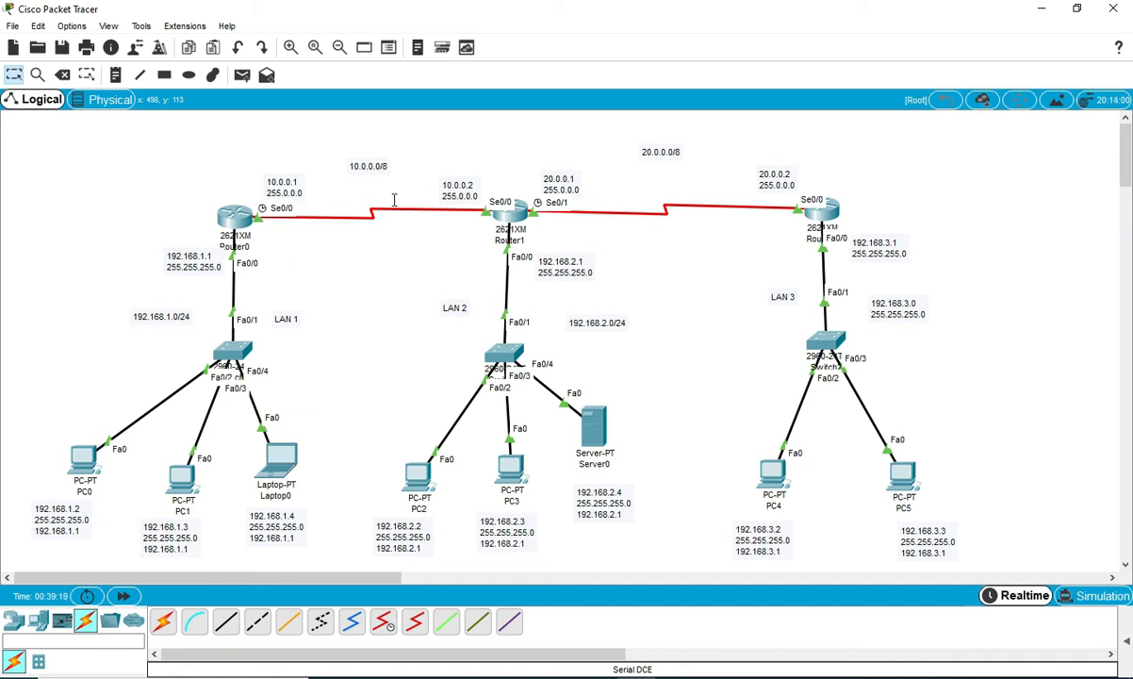
drag(311, 269, 66, 486)
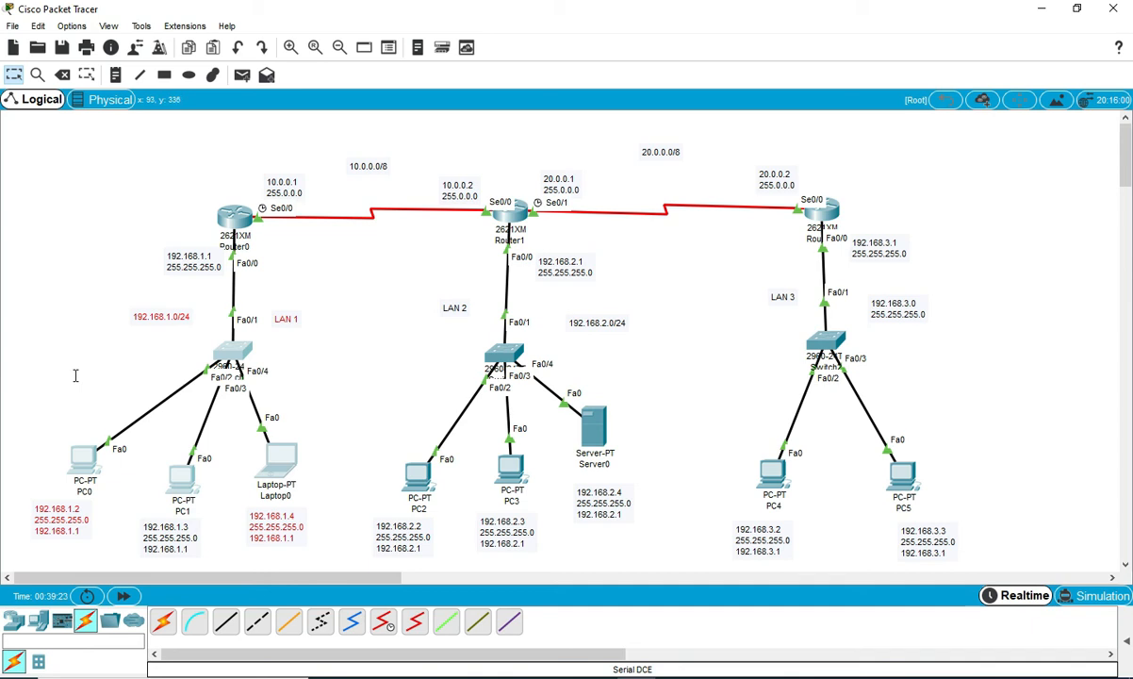
click(191, 437)
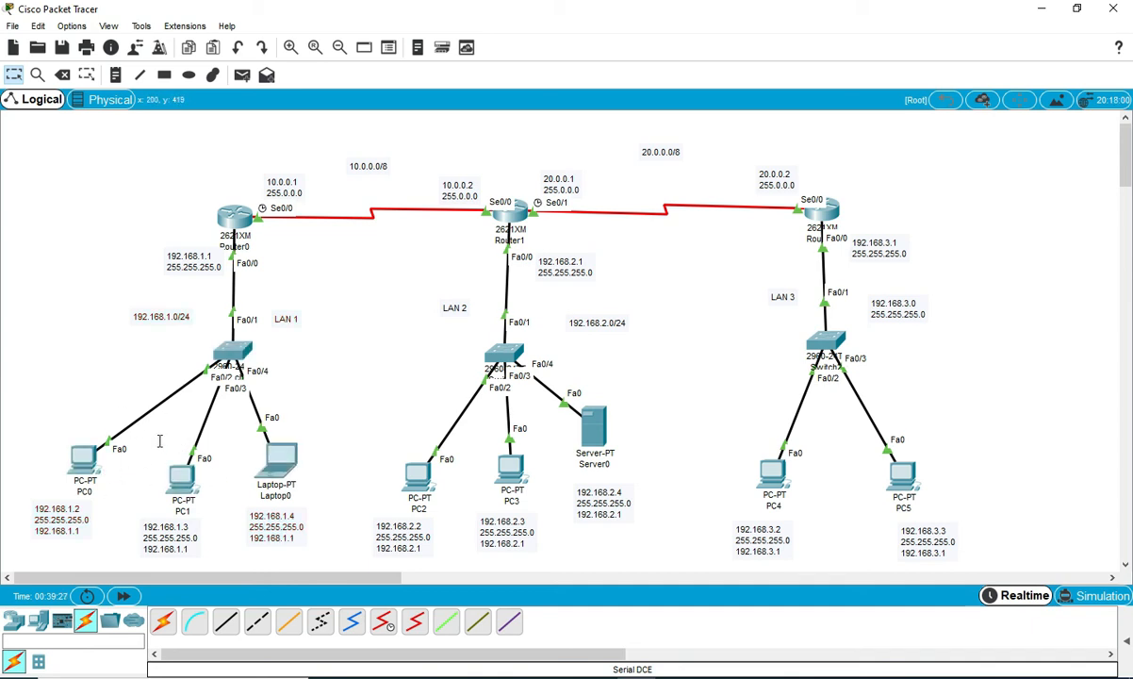
Show the PDU results list and test connectivity within LAN 1 by sending a simple PDU from PC0 to PC1.
click(1126, 645)
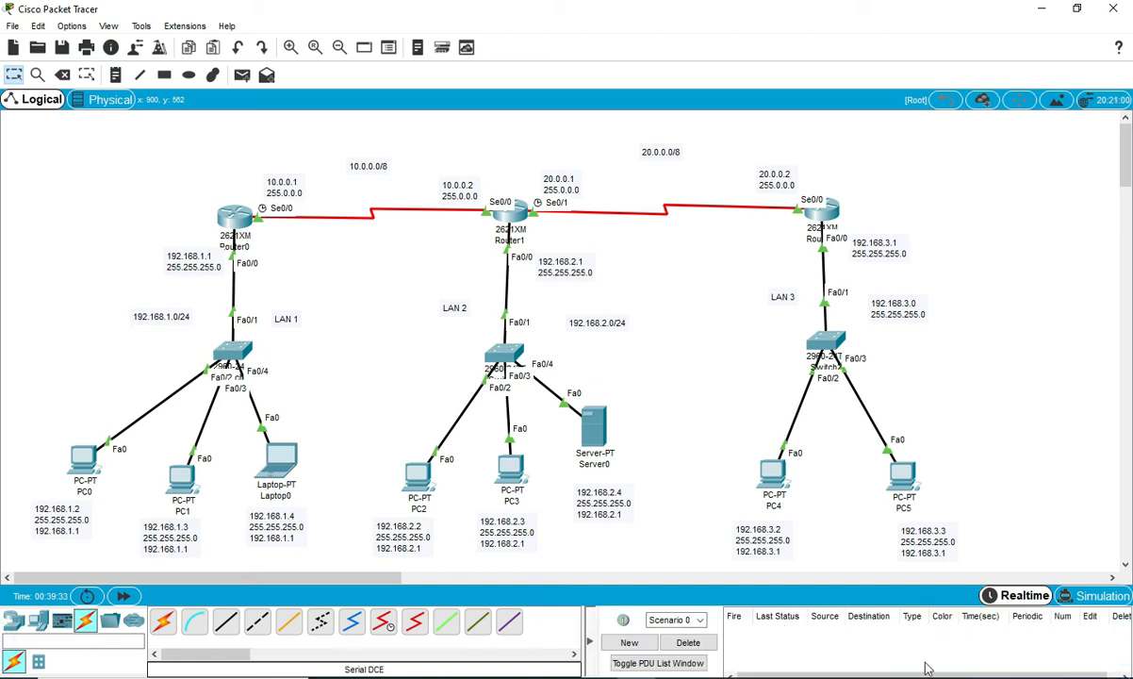
click(243, 76)
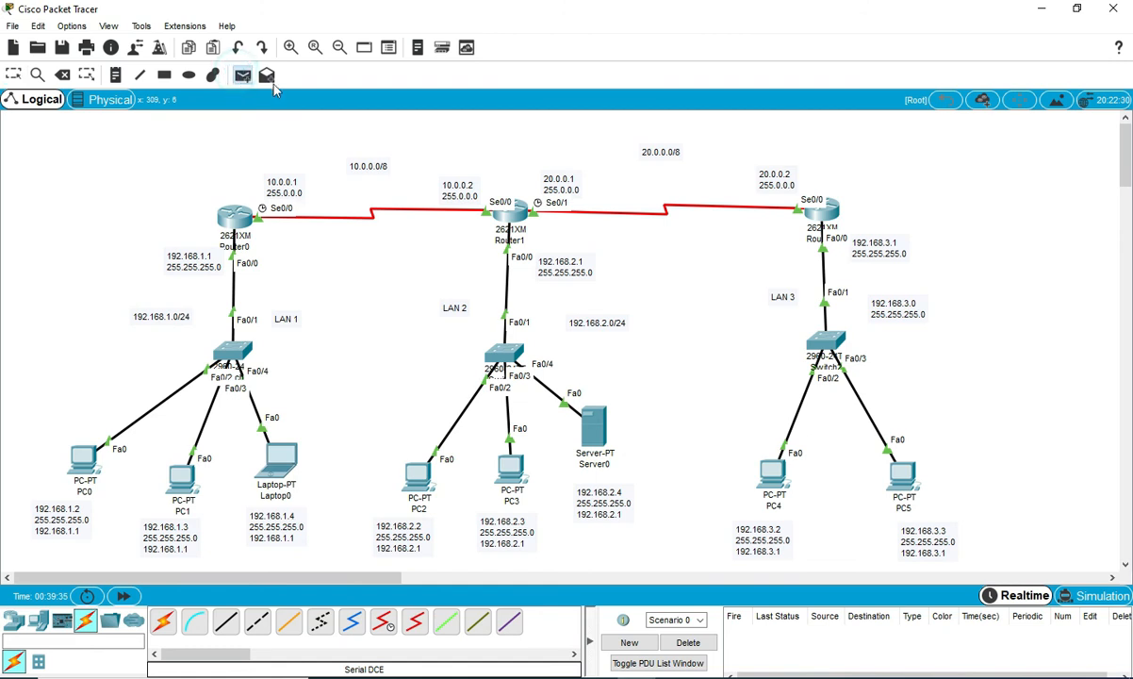
click(83, 459)
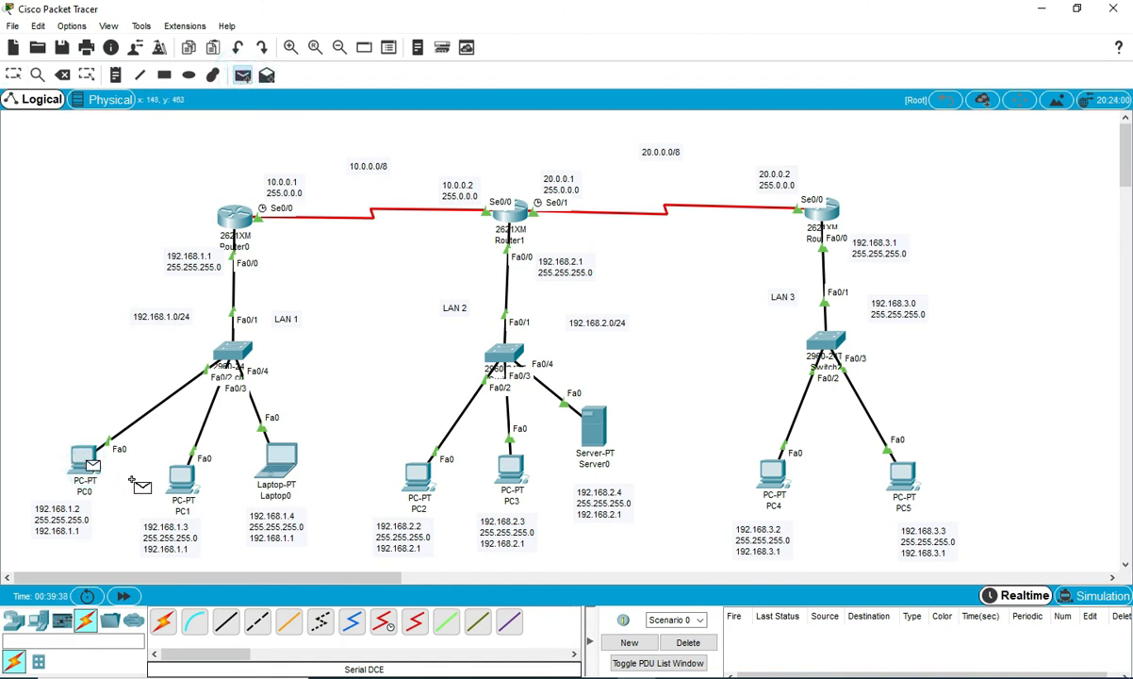
click(182, 478)
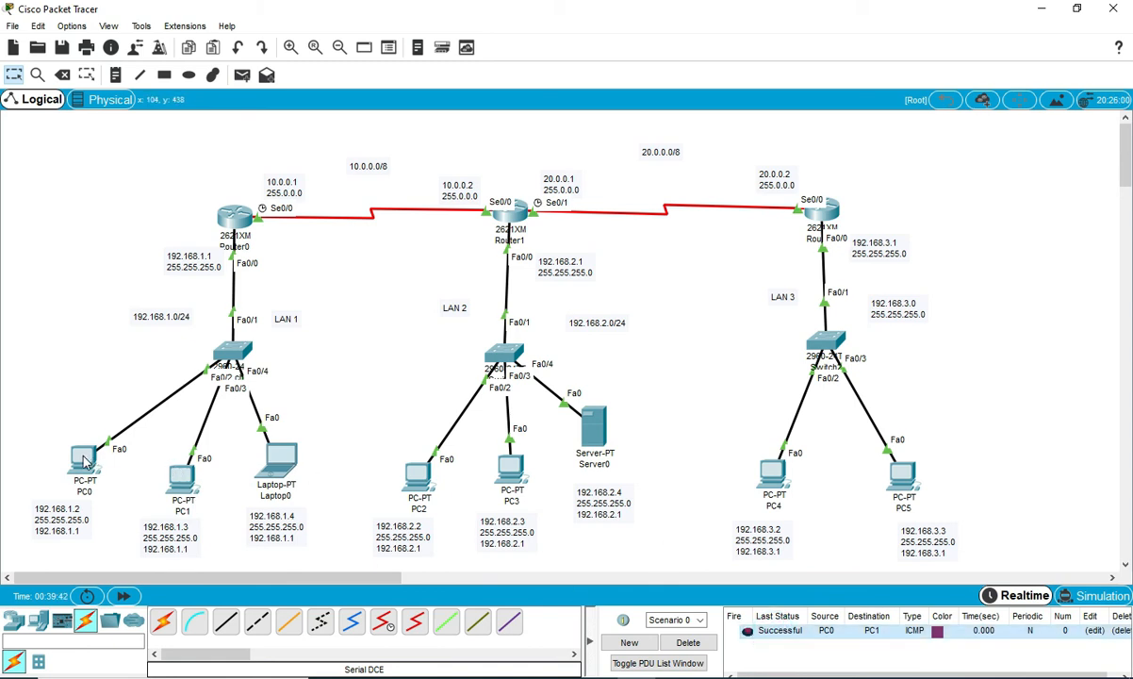
Test connectivity within LAN 1 by sending a simple PDU from PC1 to Laptop0.
click(242, 74)
click(182, 475)
click(300, 463)
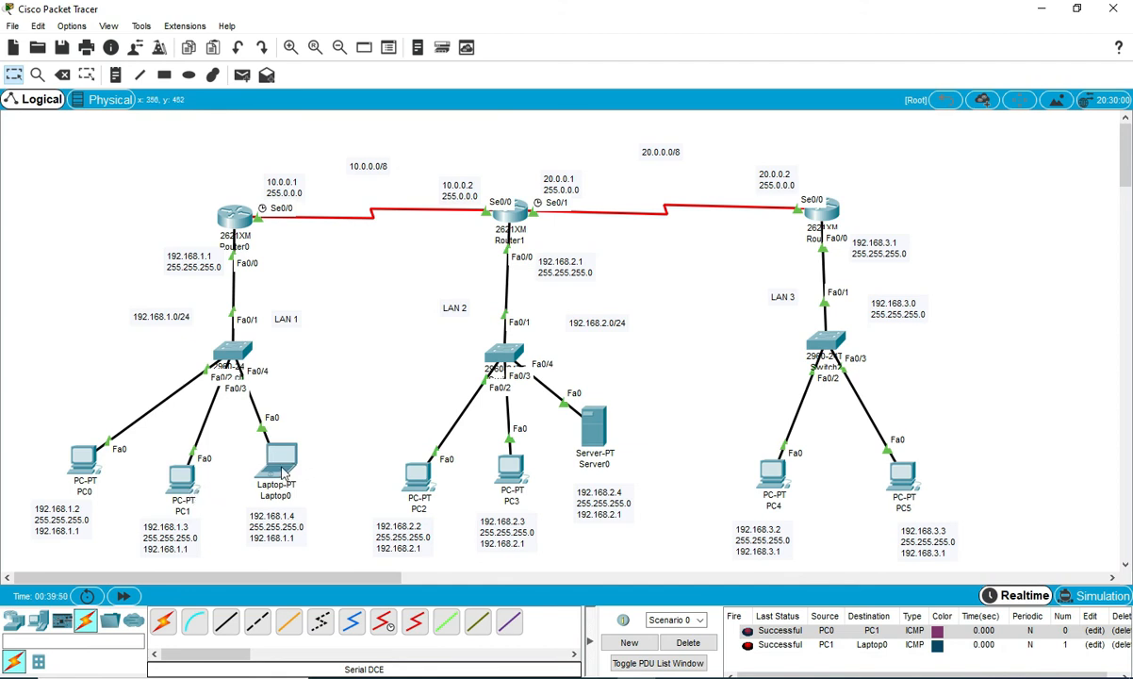
Test connectivity between LAN 1 and LAN 2 by sending a simple PDU from PC1 to PC2, and check its status.
click(241, 74)
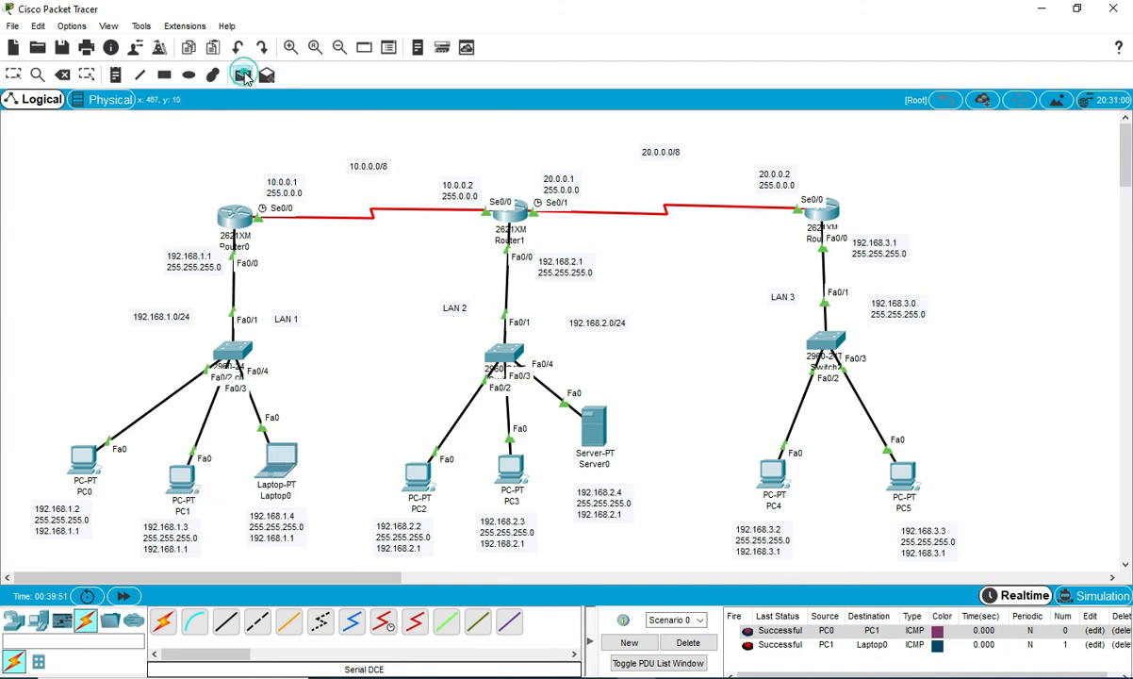
click(191, 486)
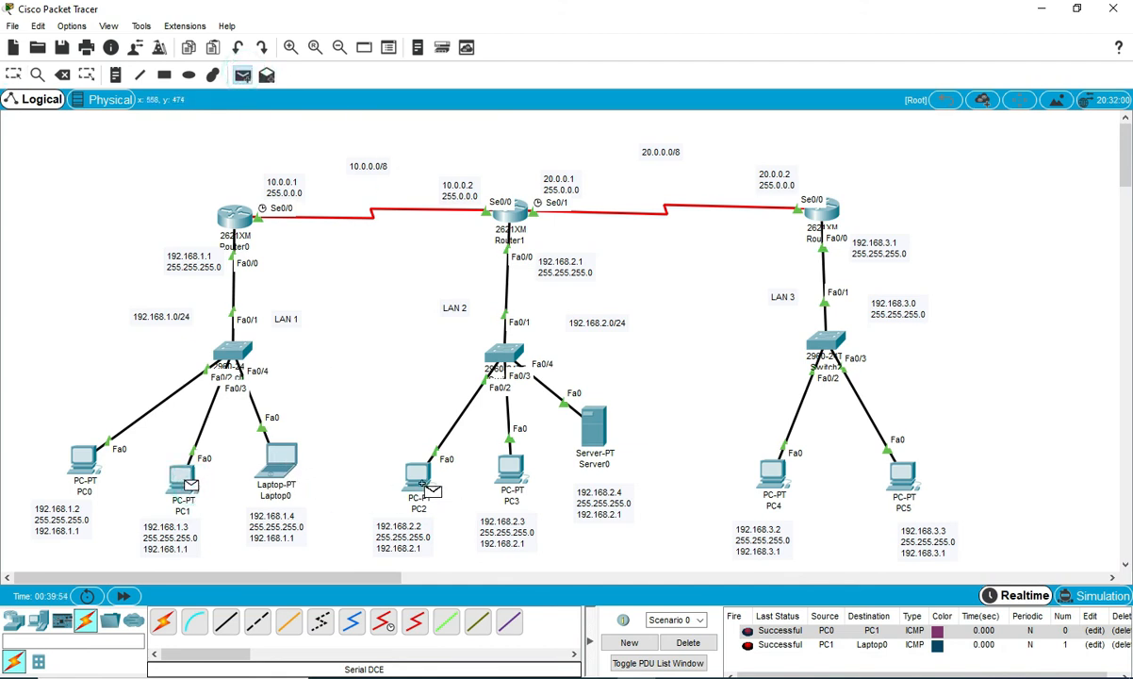
click(419, 485)
click(808, 657)
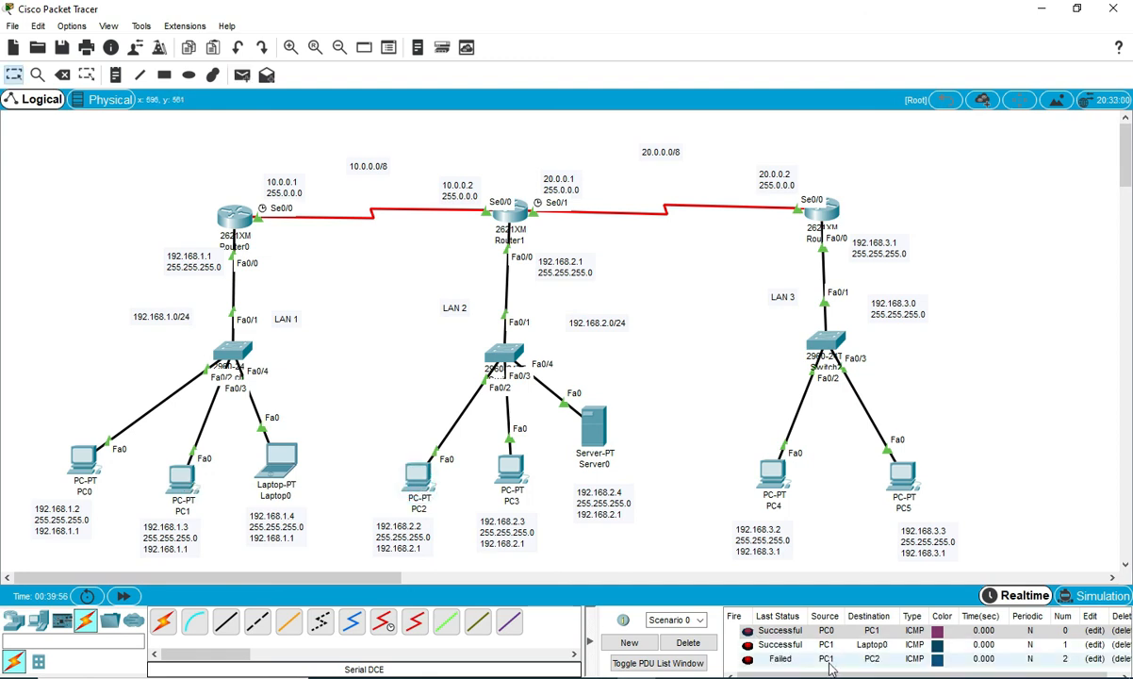
Delete the current test scenario to clear all PDU entries from the list.
drag(189, 144, 943, 303)
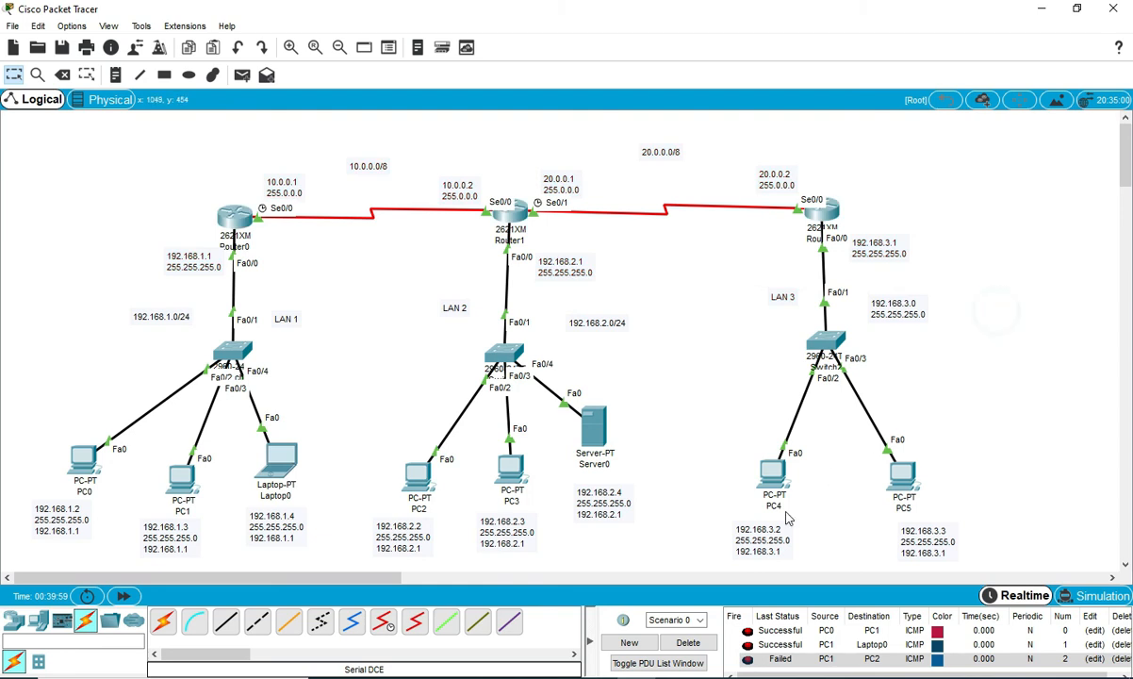
click(705, 641)
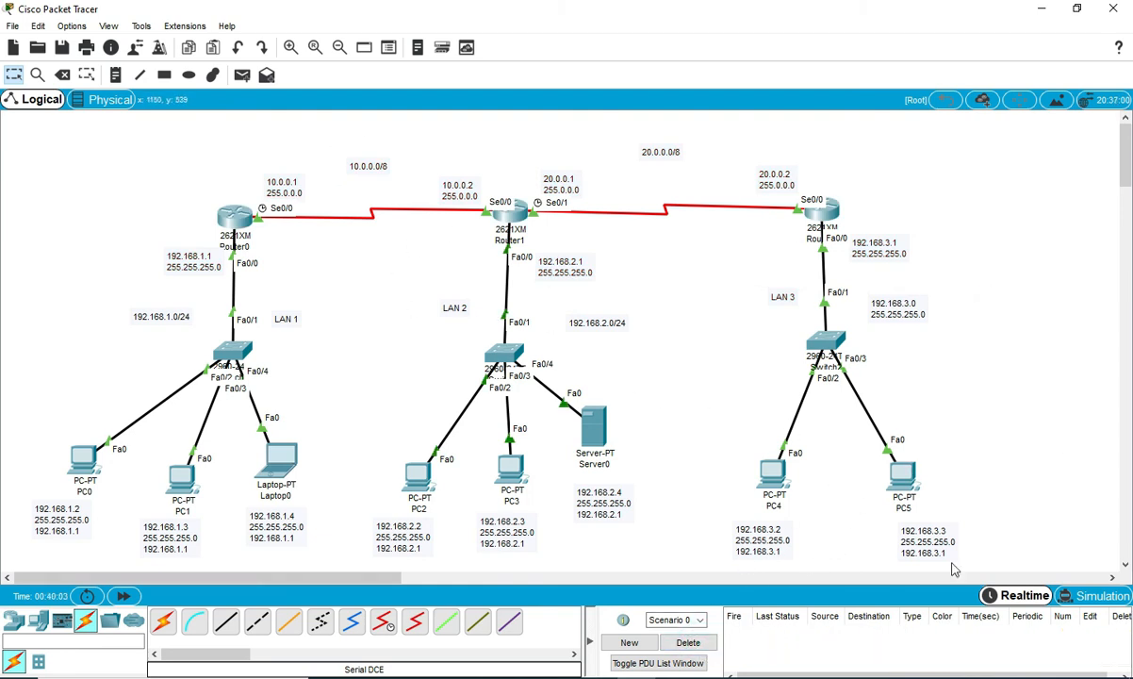
Switch to simulation mode with the simulation panel closed, and add a simple PDU from PC0 to Router0.
click(1113, 604)
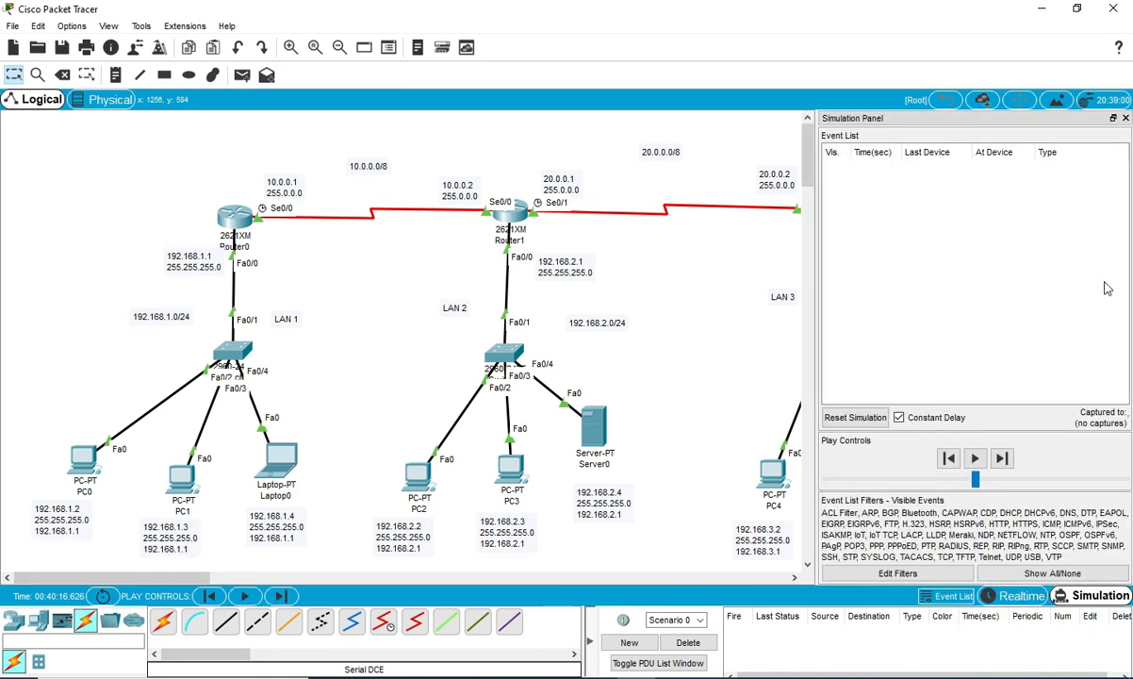
click(1125, 119)
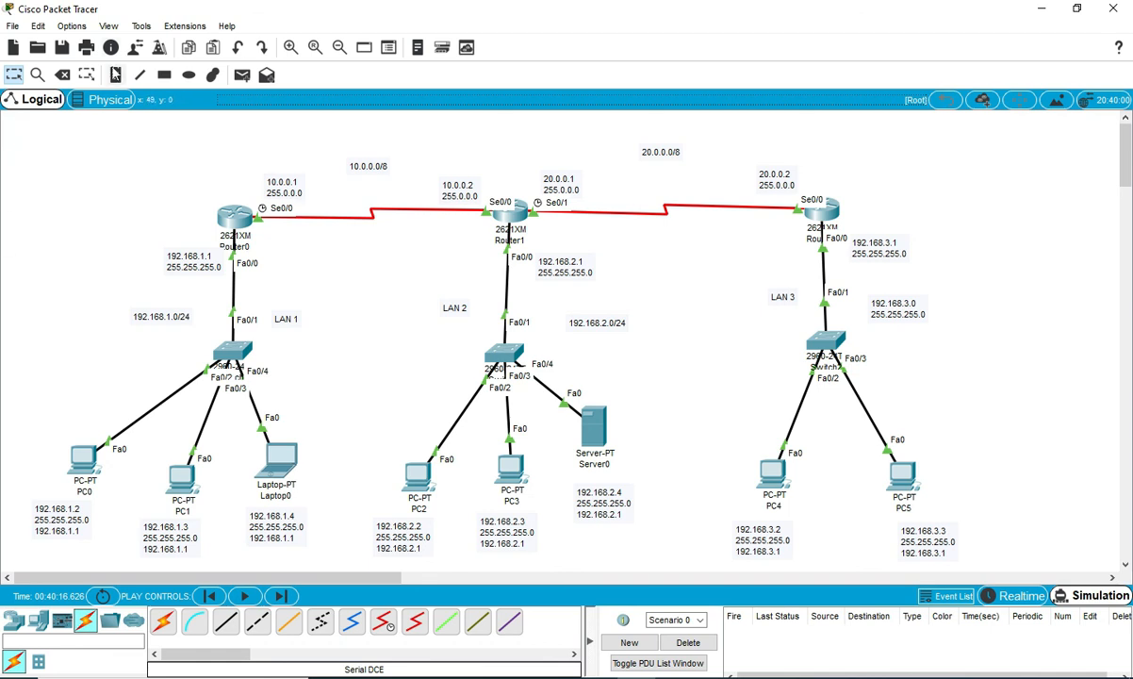
click(242, 76)
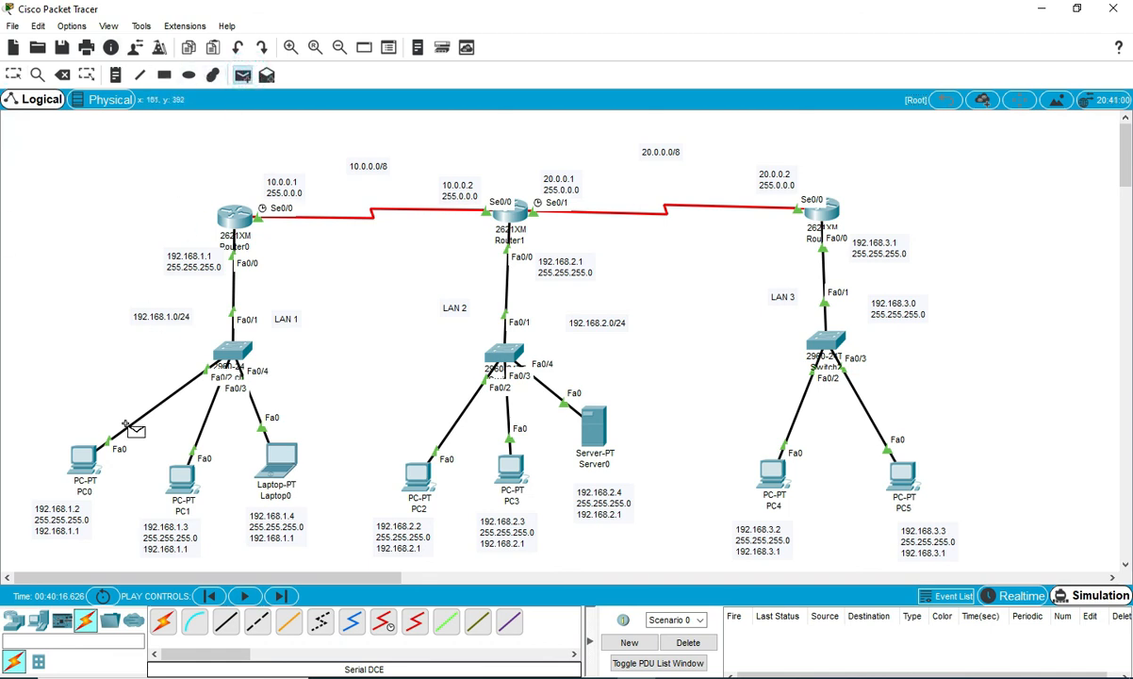
click(87, 458)
click(235, 217)
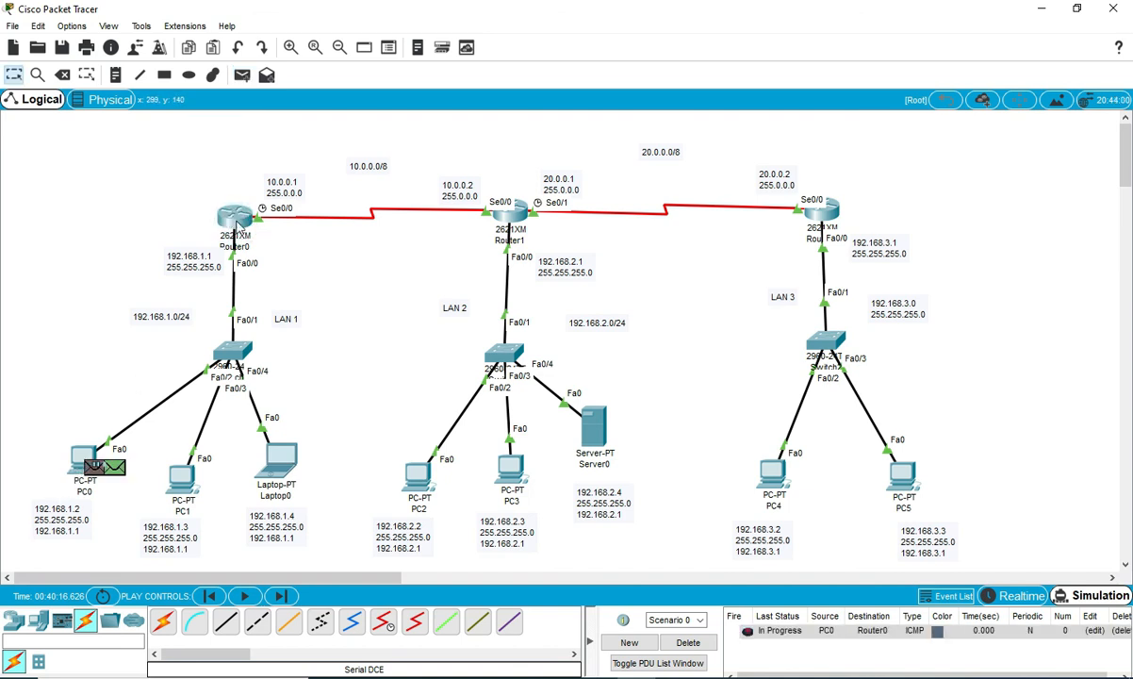
Step the simulation forward event by event until the PC0 to Router0 exchange completes, and delete the test scenario.
click(283, 596)
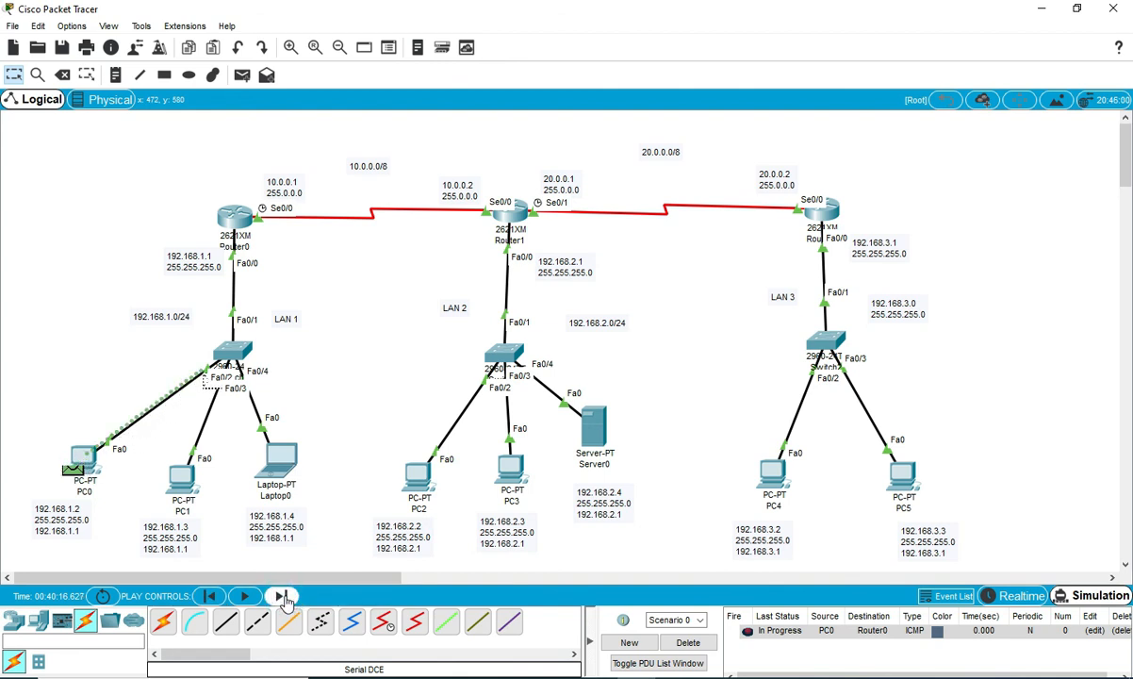
click(282, 597)
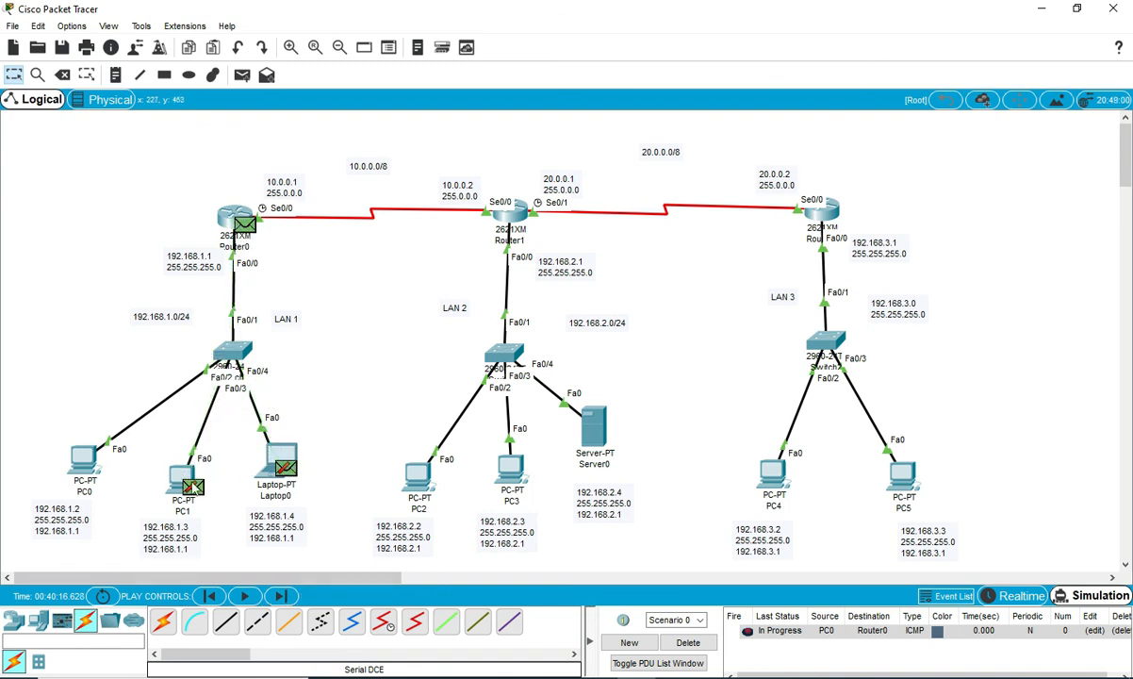
click(280, 597)
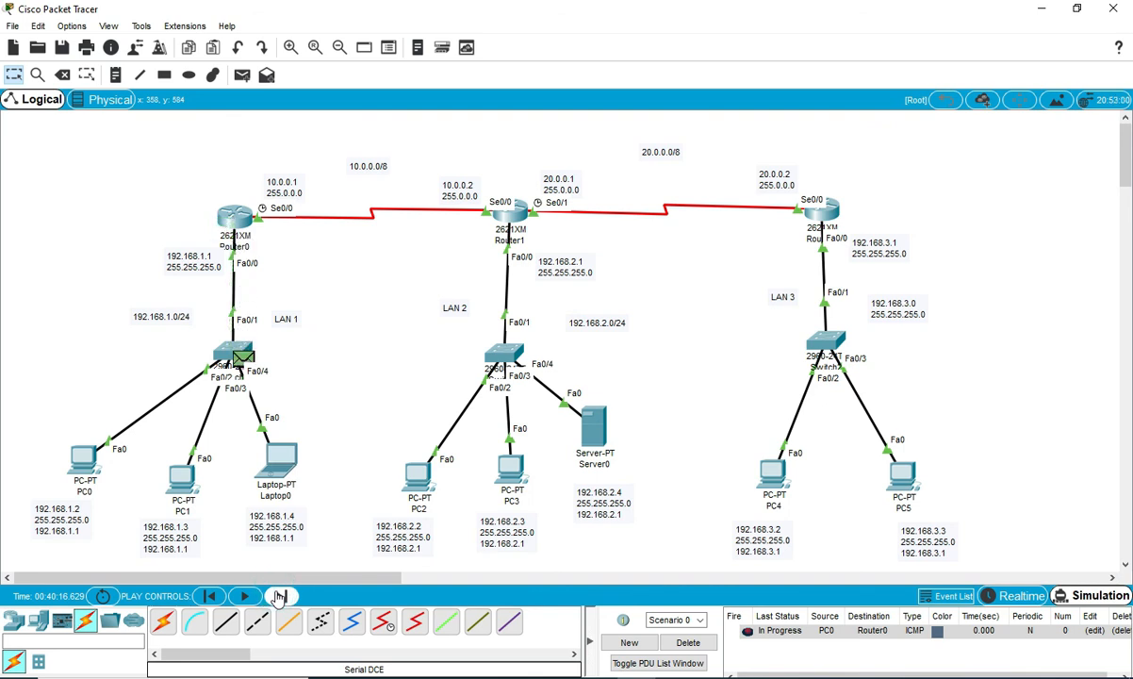
click(280, 597)
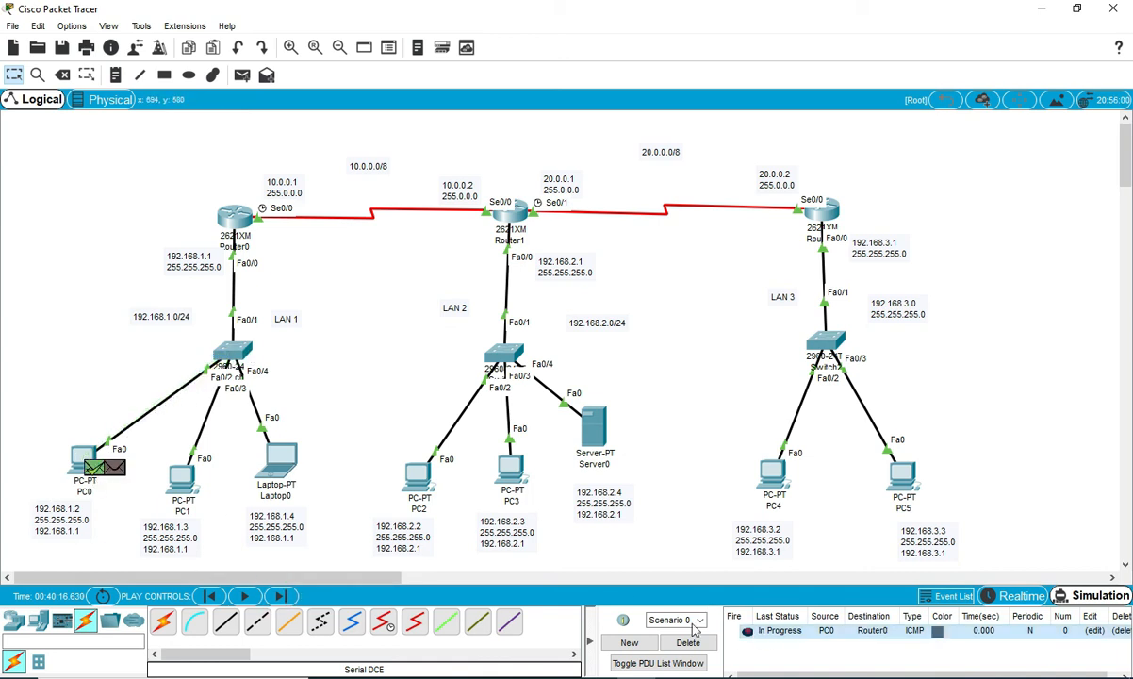
click(283, 599)
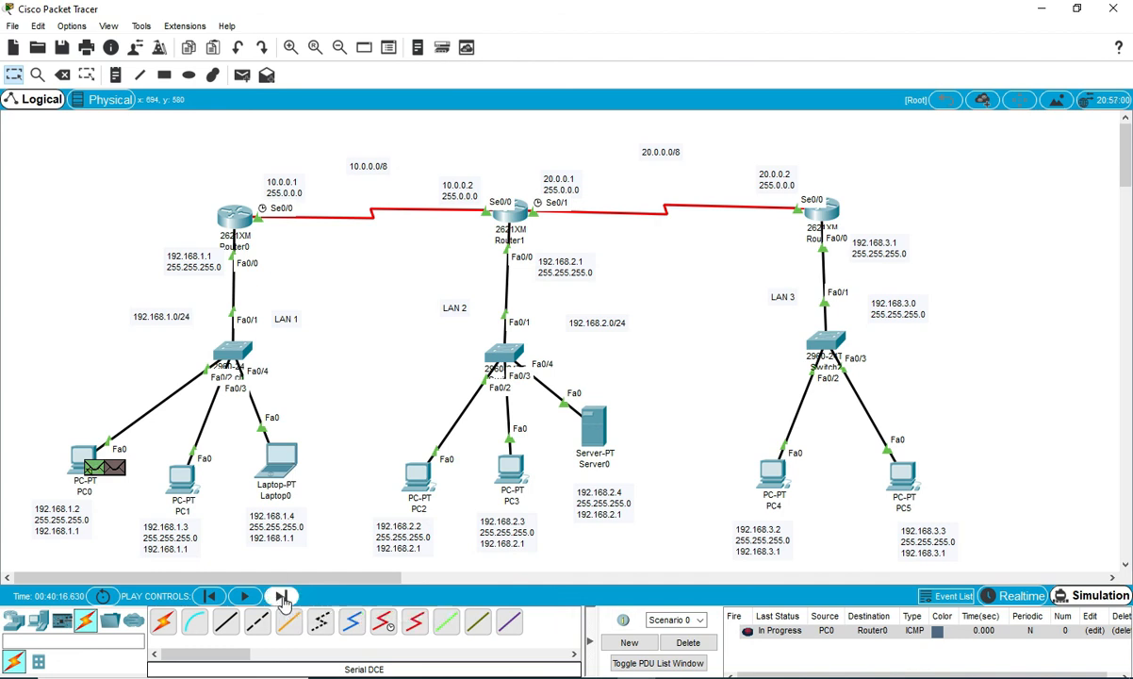
click(283, 598)
click(283, 598)
click(283, 599)
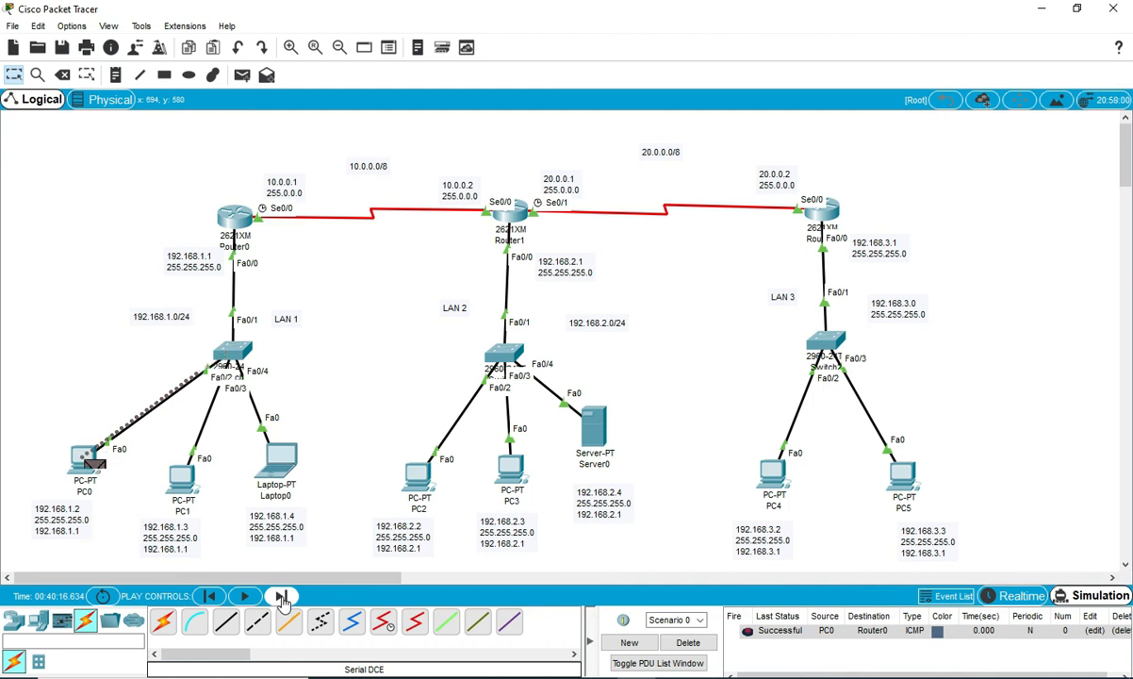
click(688, 642)
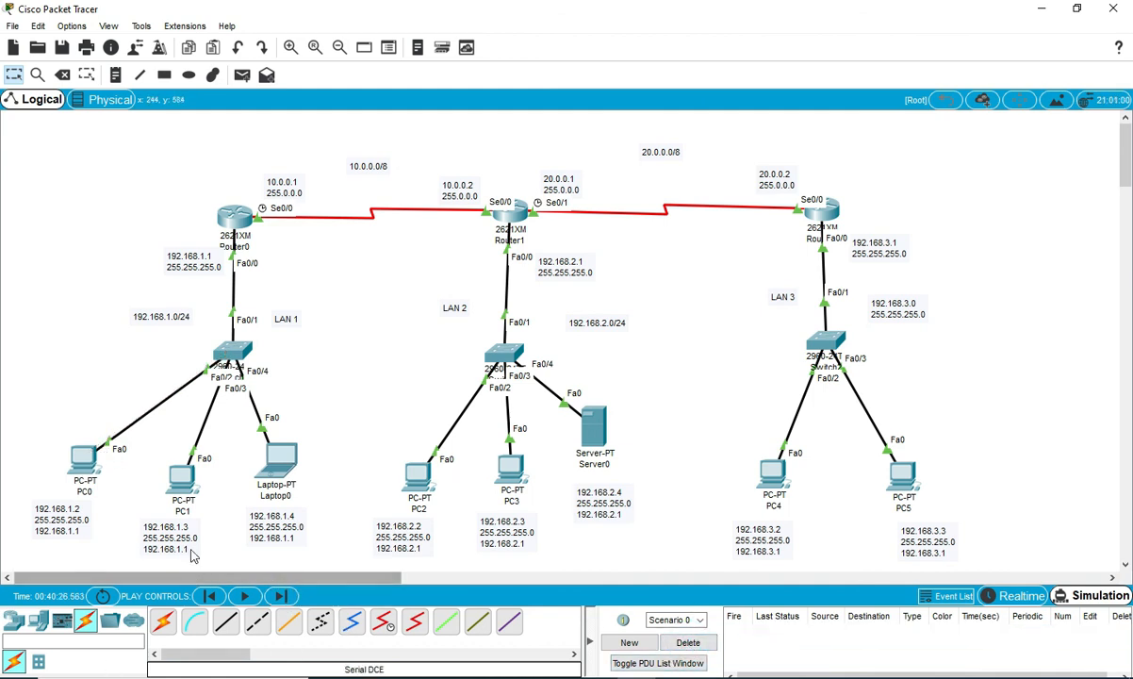
Simulate a simple PDU from PC2 to PC3 within LAN 2 step by step until it completes, and delete the scenario.
click(241, 74)
click(418, 476)
click(521, 481)
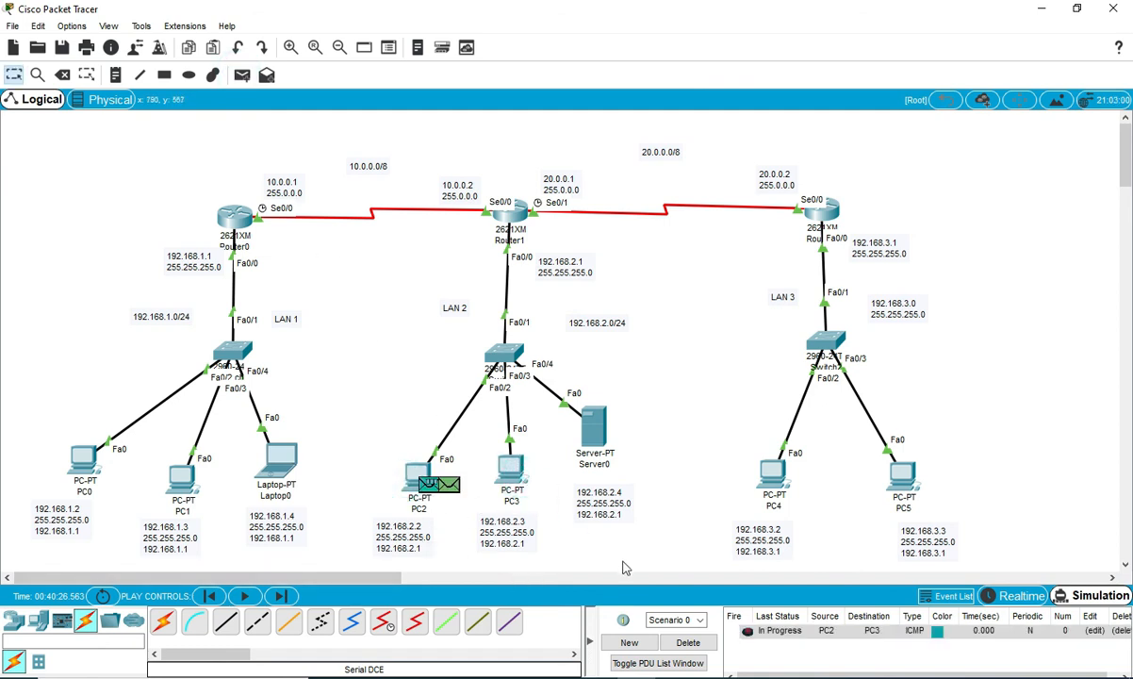
click(280, 597)
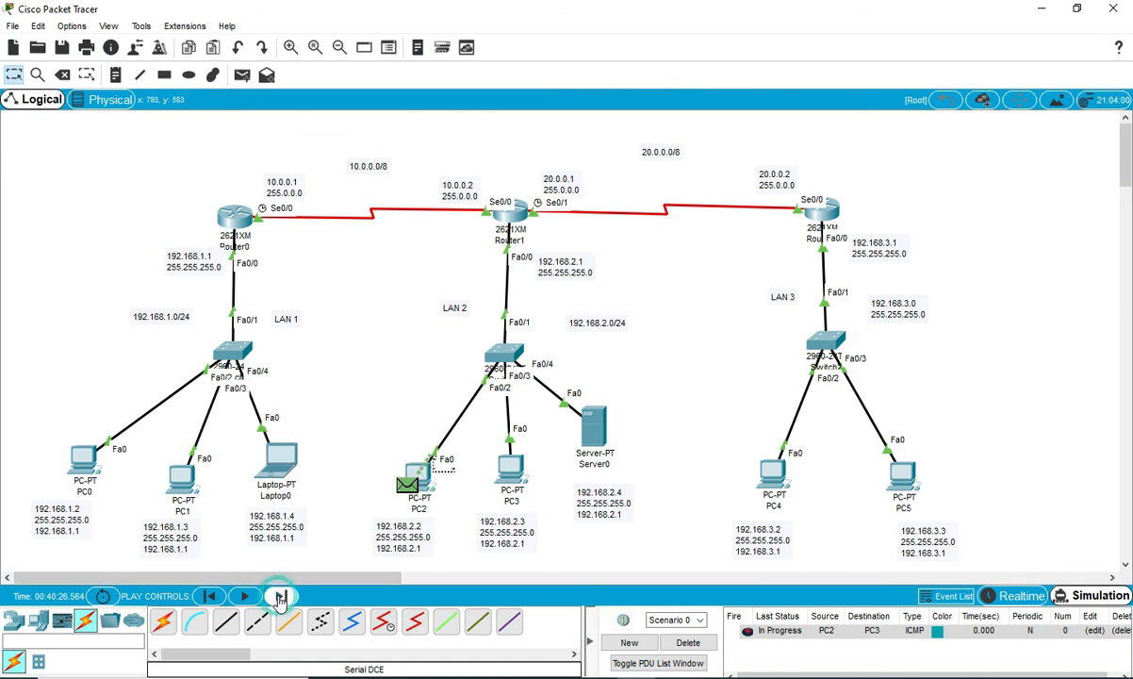
click(280, 596)
click(280, 597)
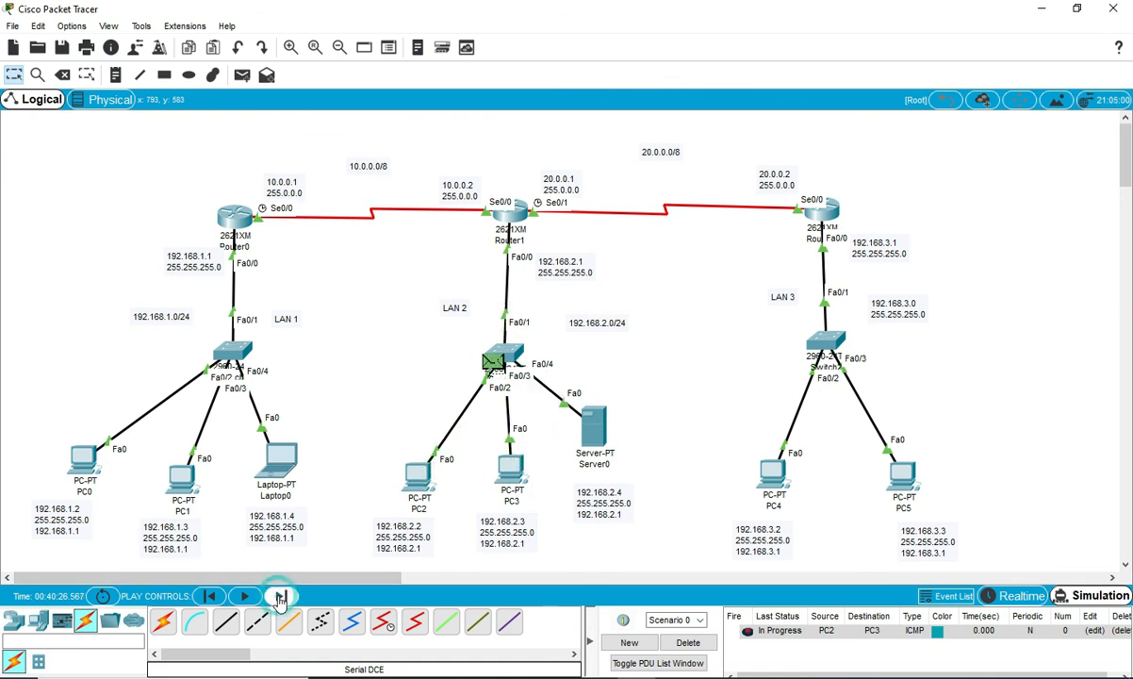
click(280, 597)
click(280, 596)
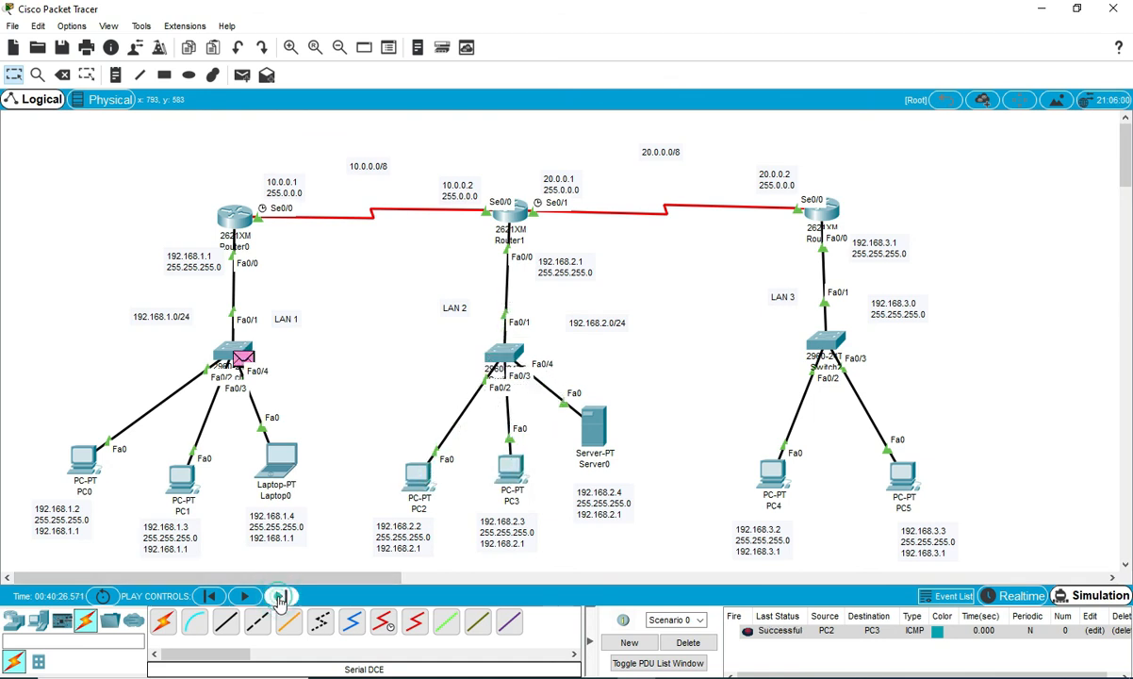
click(702, 641)
drag(132, 162, 961, 564)
click(973, 424)
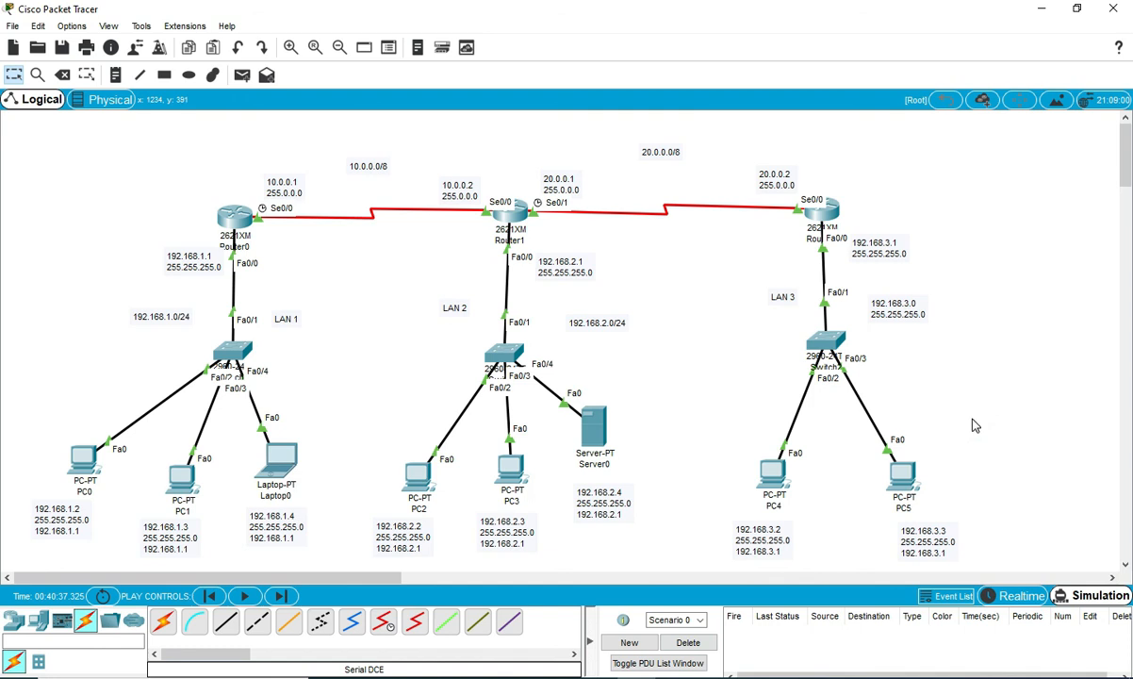